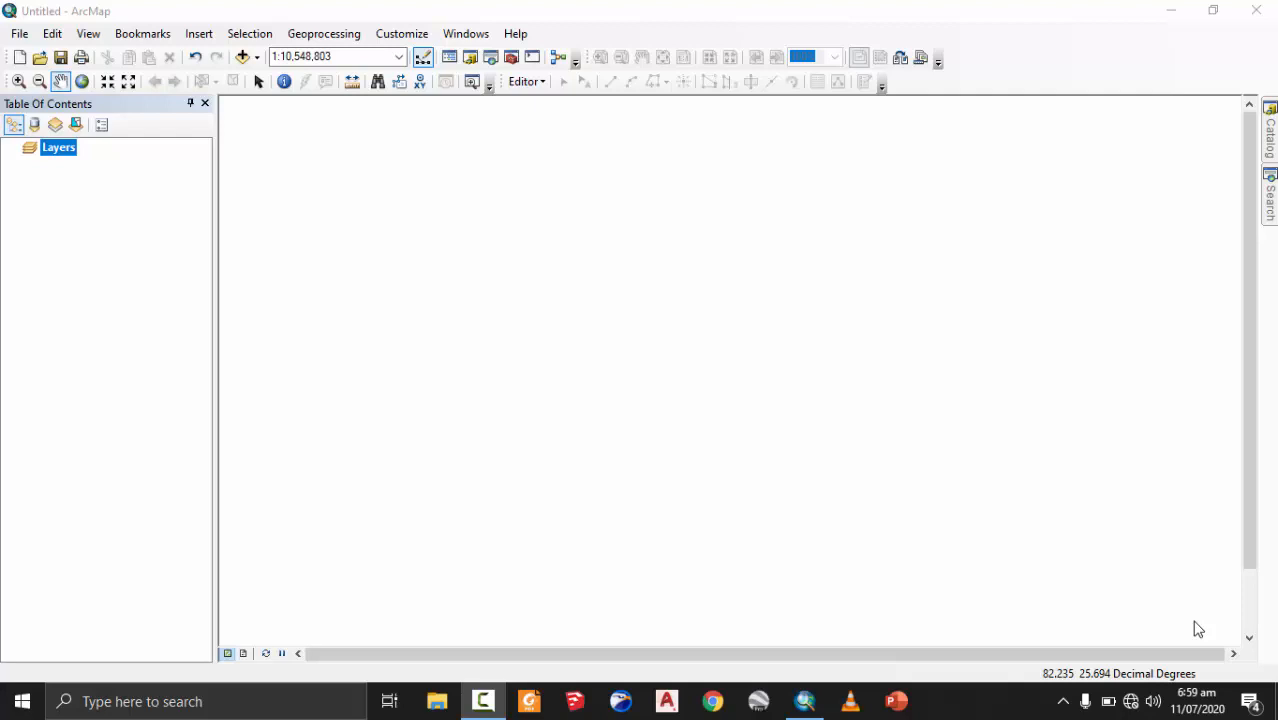
- Add the District_Boundary.shp shapefile from the Adminbdy Shapefile folder to the map
left_click(242, 58)
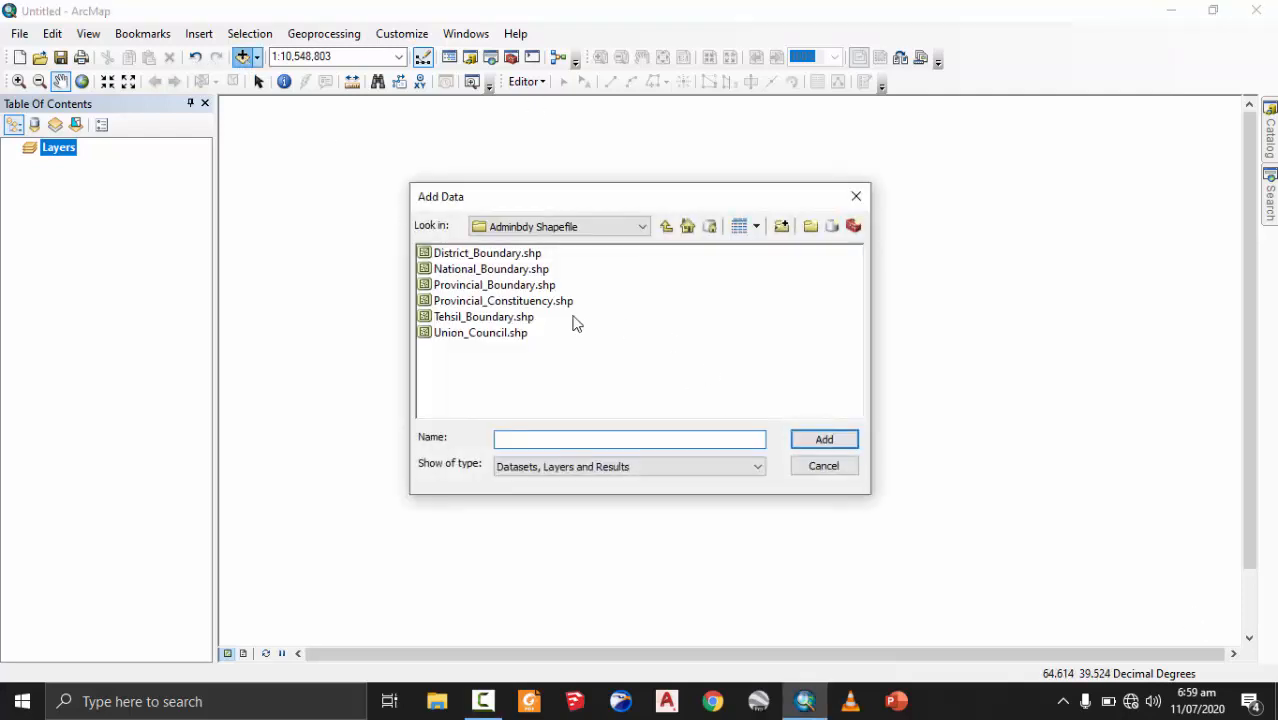
left_click(518, 256)
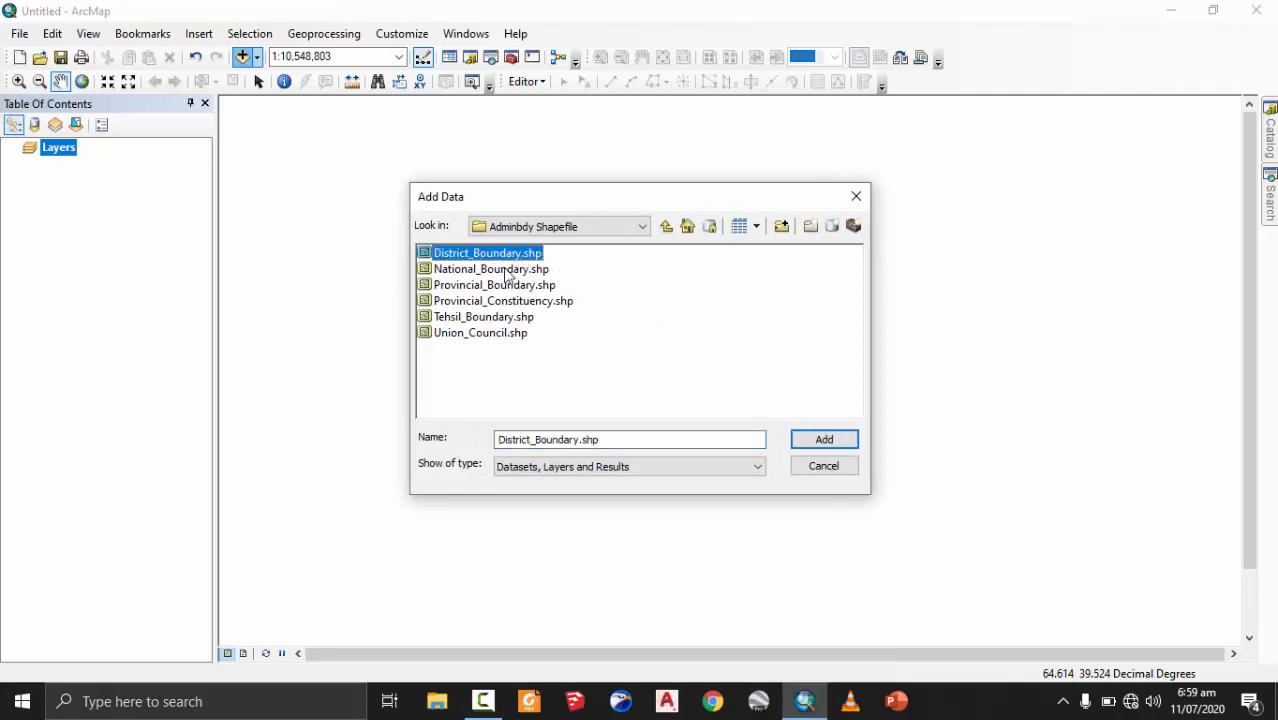
left_click(822, 441)
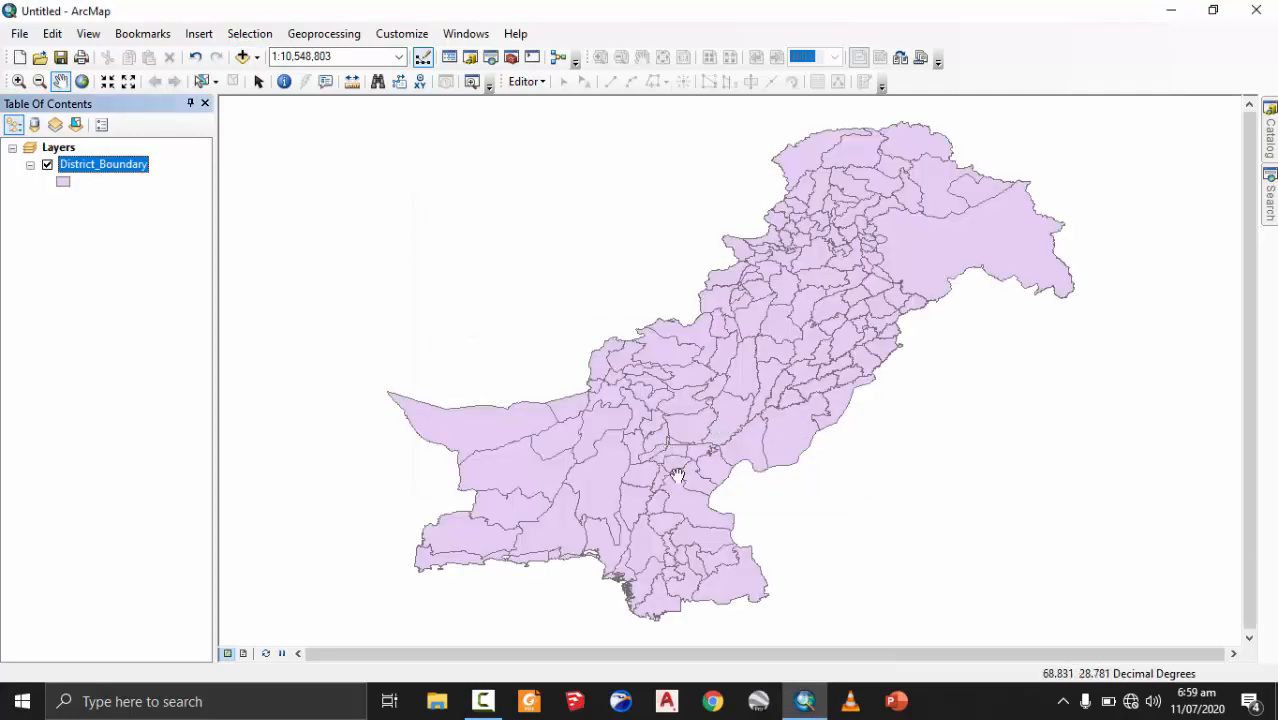
- Inspect the district map in layout view and return to data view
left_click_drag(762, 440, 650, 426)
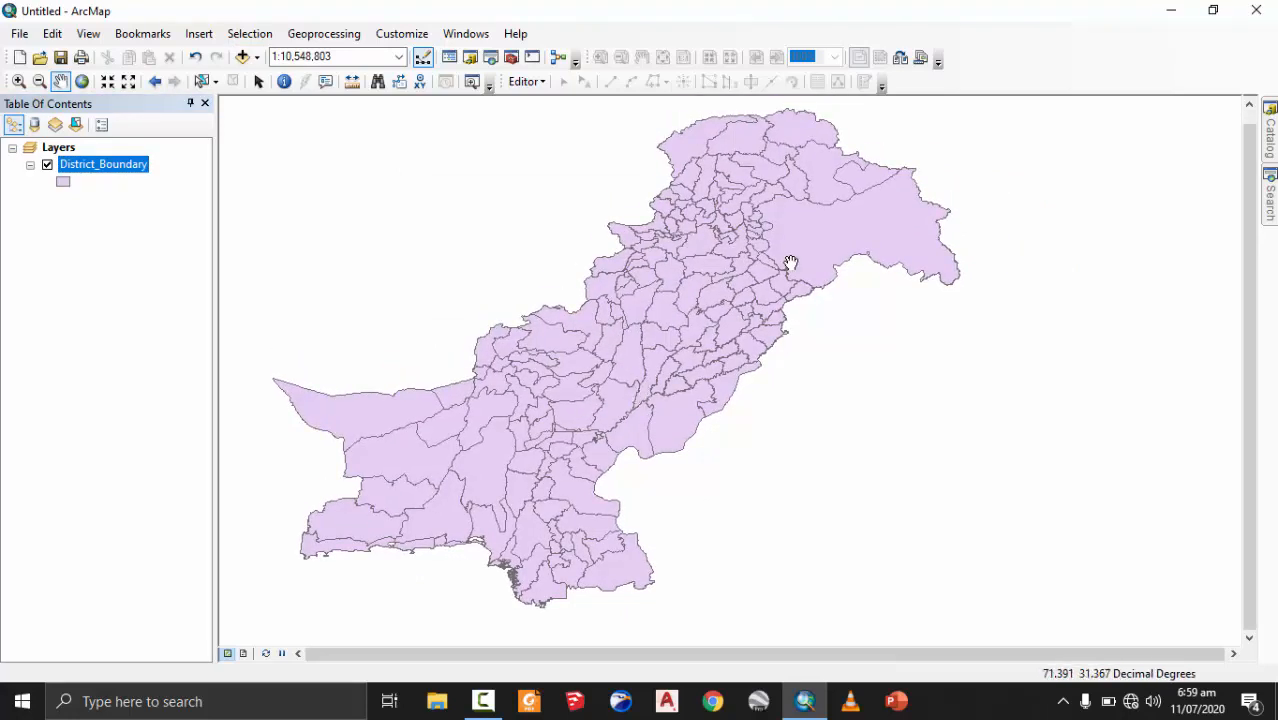
scroll(770, 259, "down", 1)
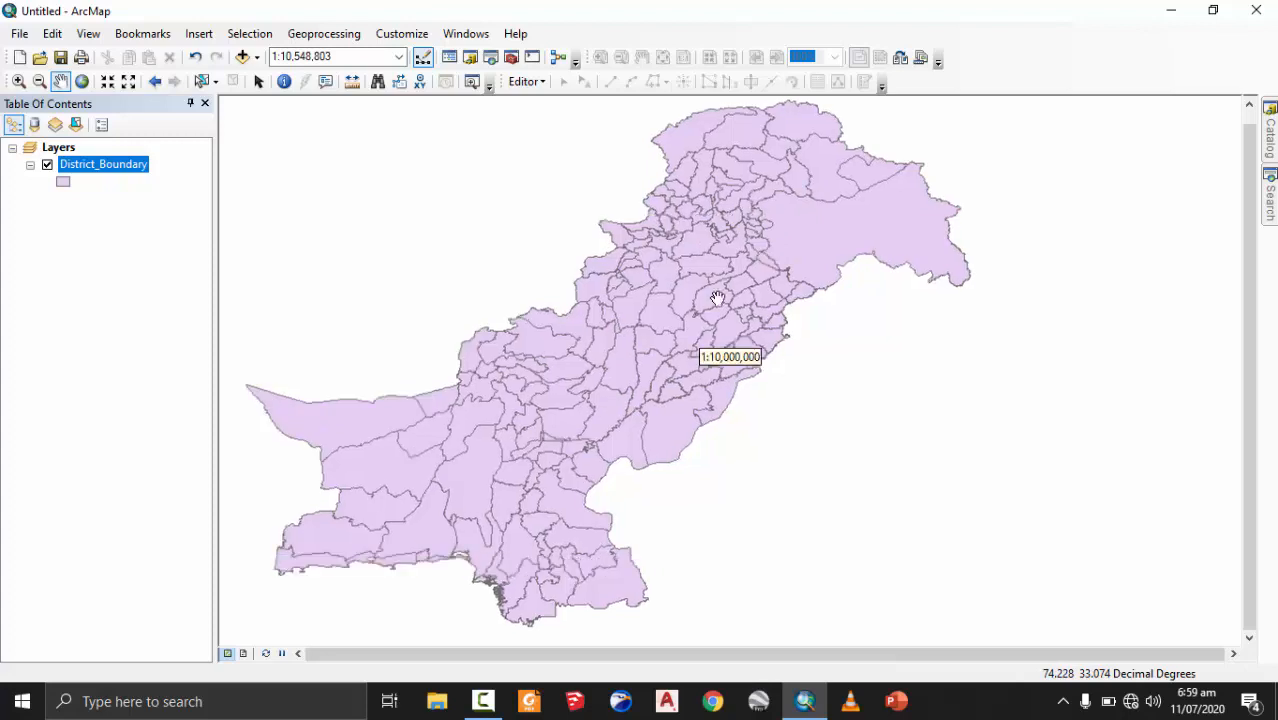
left_click_drag(732, 263, 785, 262)
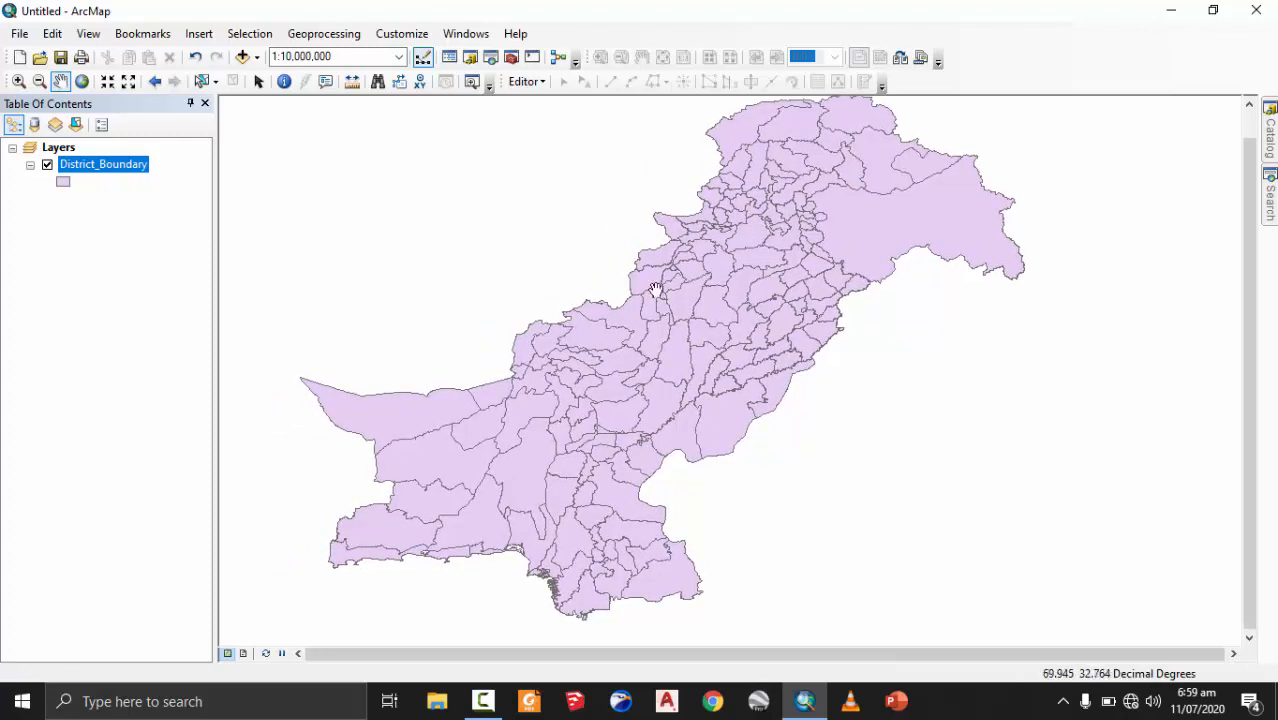
scroll(672, 329, "up", 1)
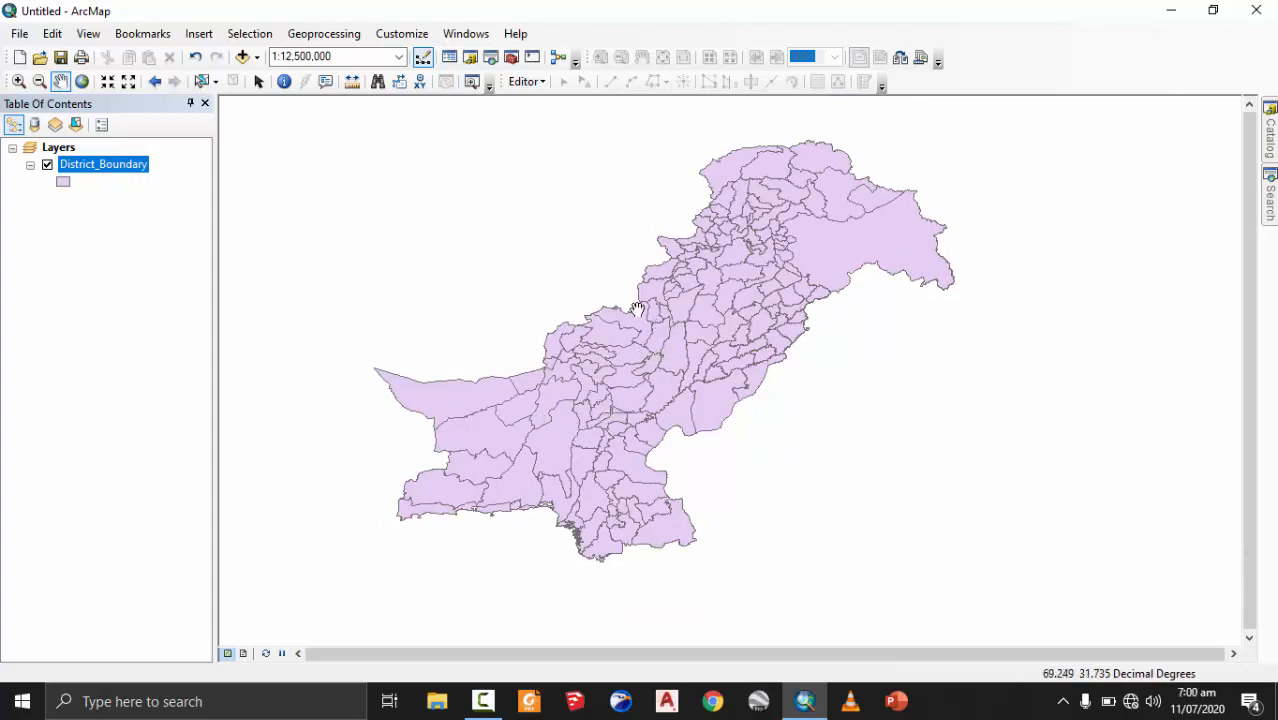
left_click(246, 654)
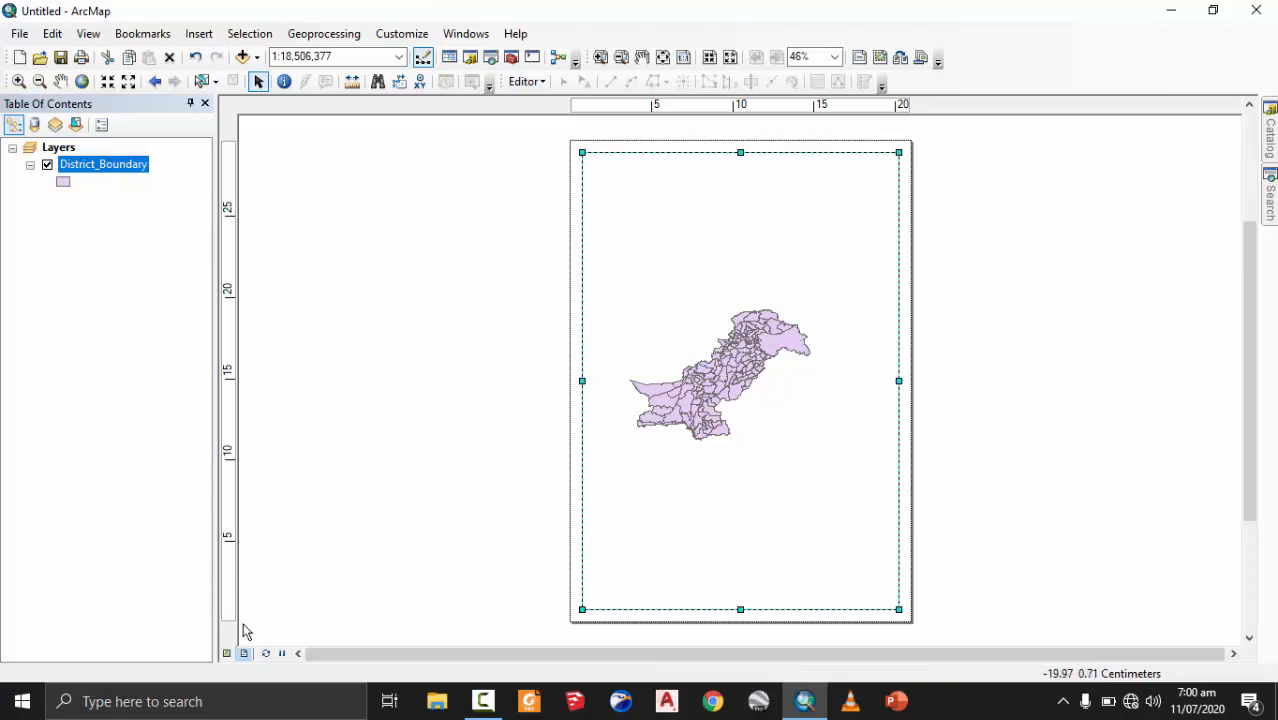
left_click(228, 653)
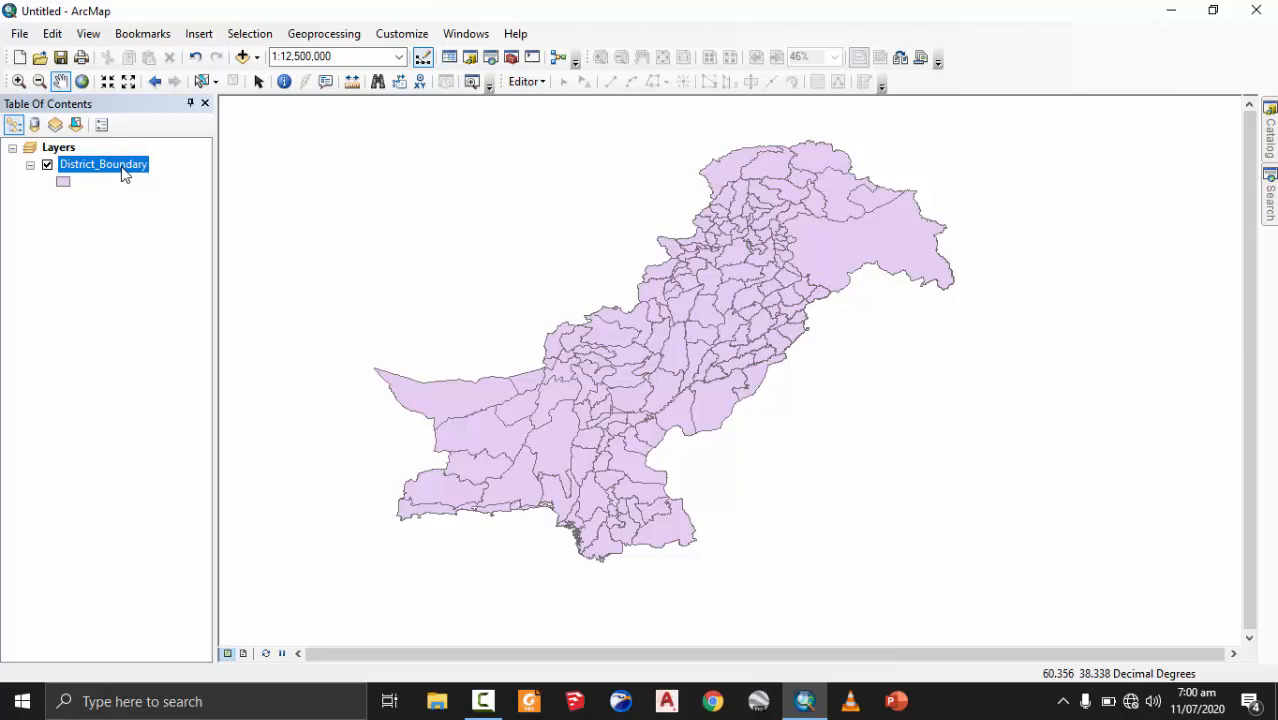
- Examine all fields in the District_Boundary attribute table, close the table, and restore the table of contents
right_click(119, 167)
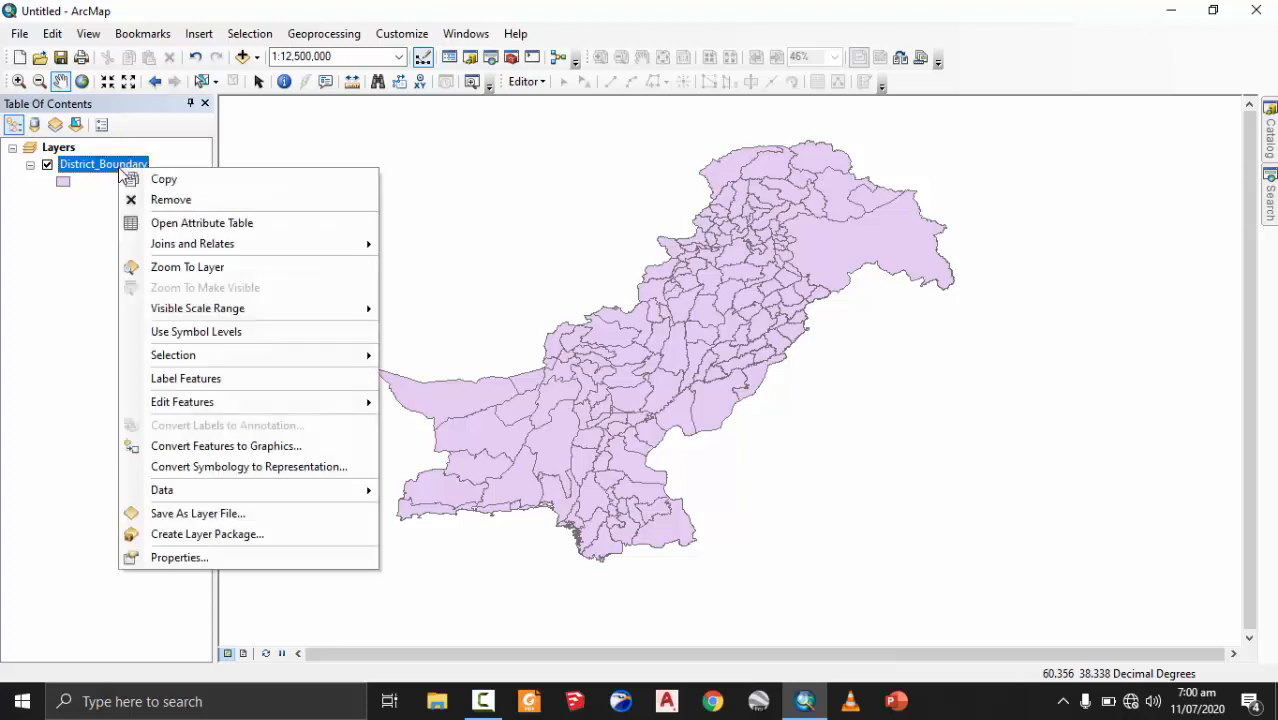
left_click(163, 228)
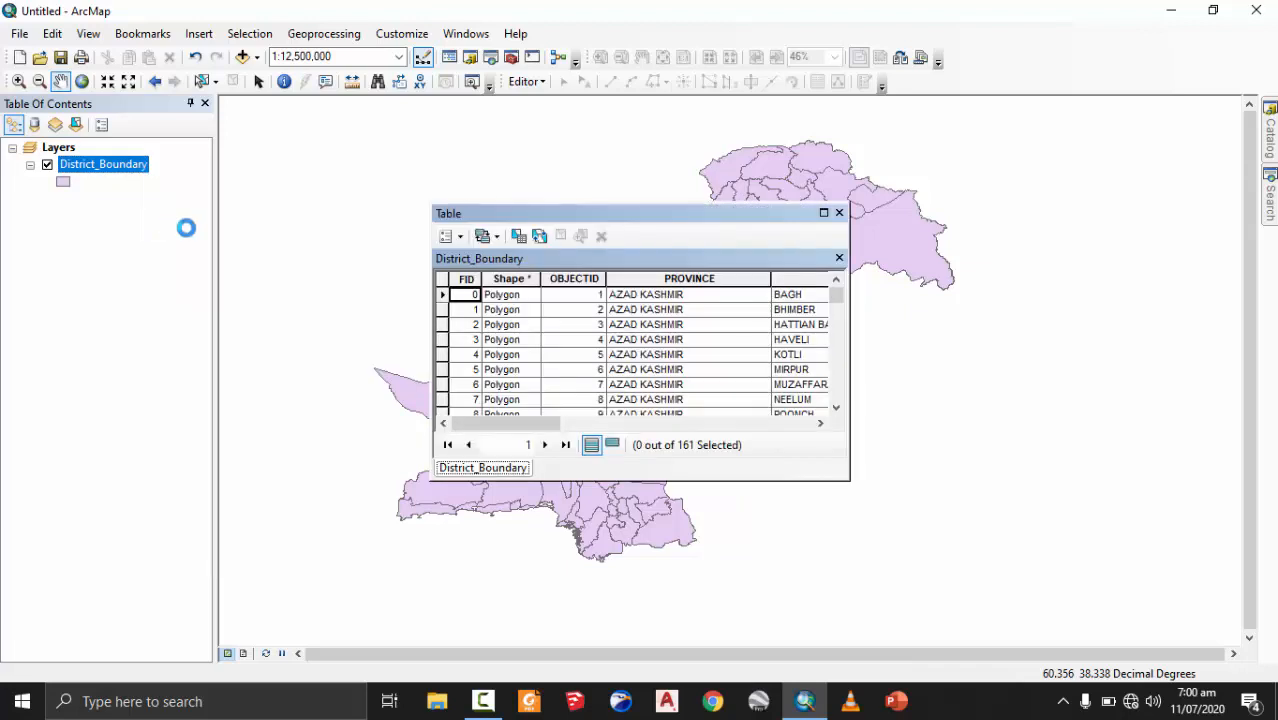
double_click(679, 212)
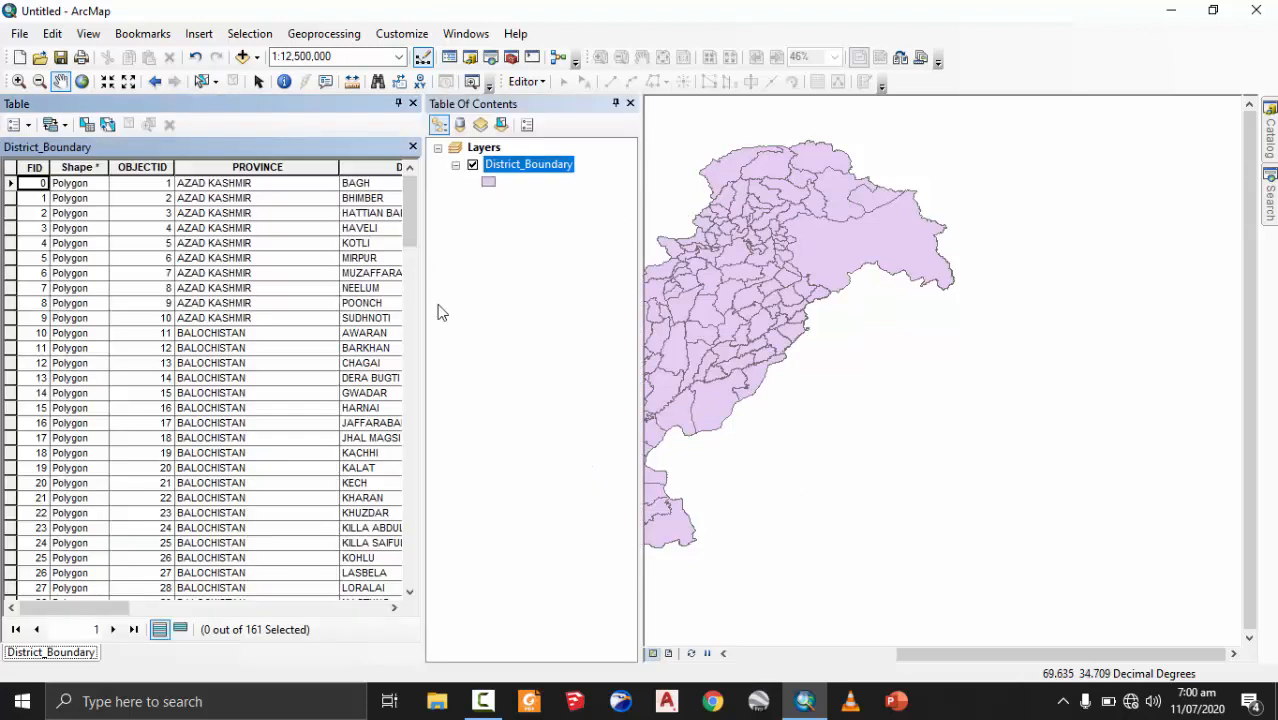
left_click(630, 103)
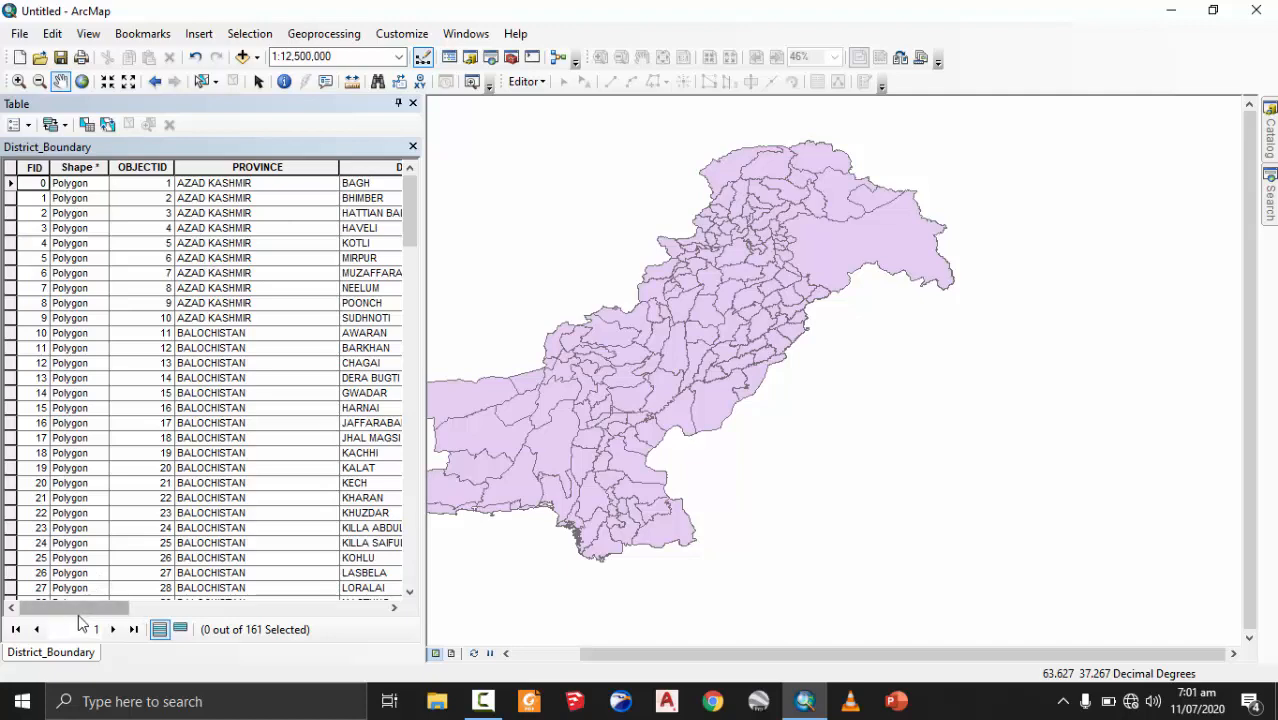
left_click(394, 607)
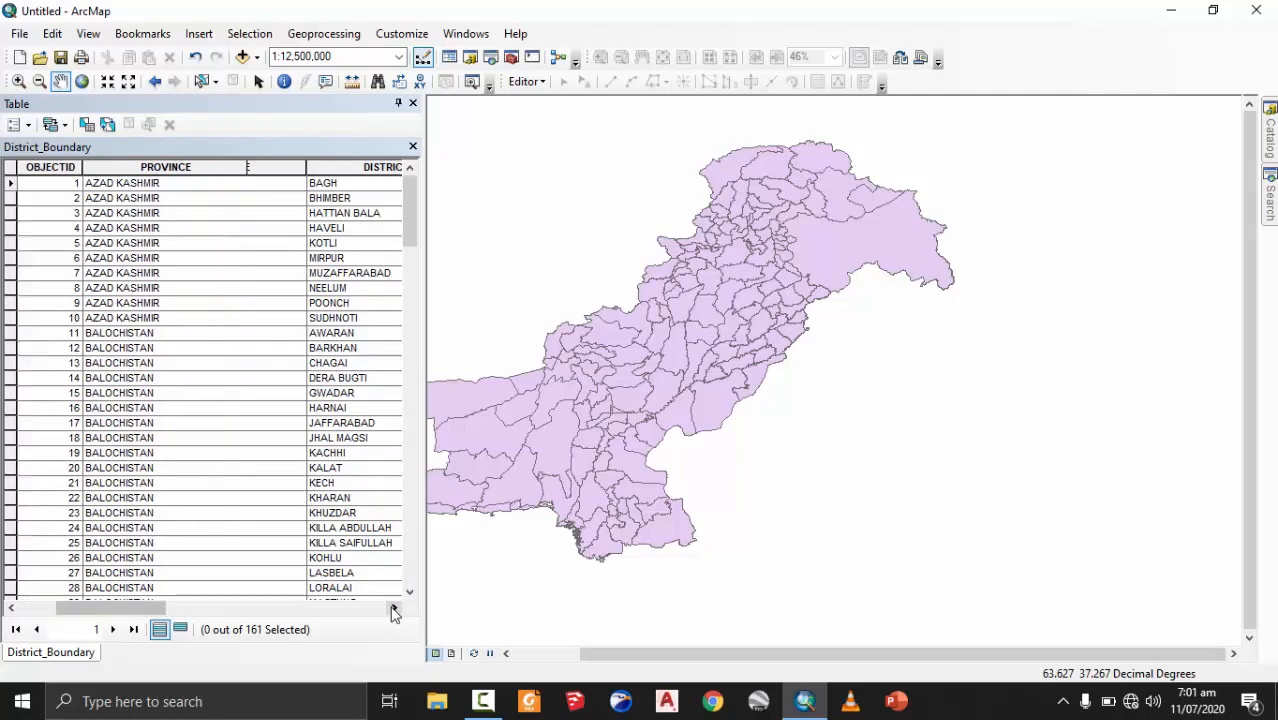
left_click(394, 608)
left_click(394, 608)
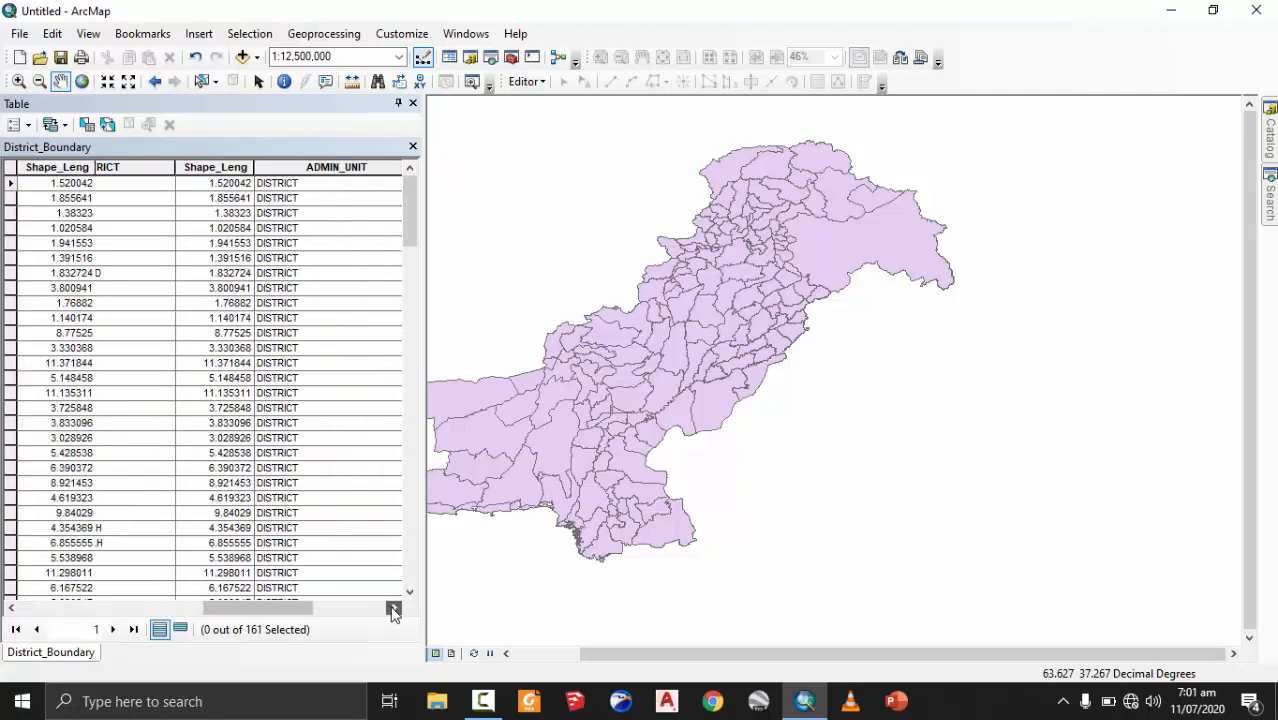
left_click(394, 608)
left_click(394, 608)
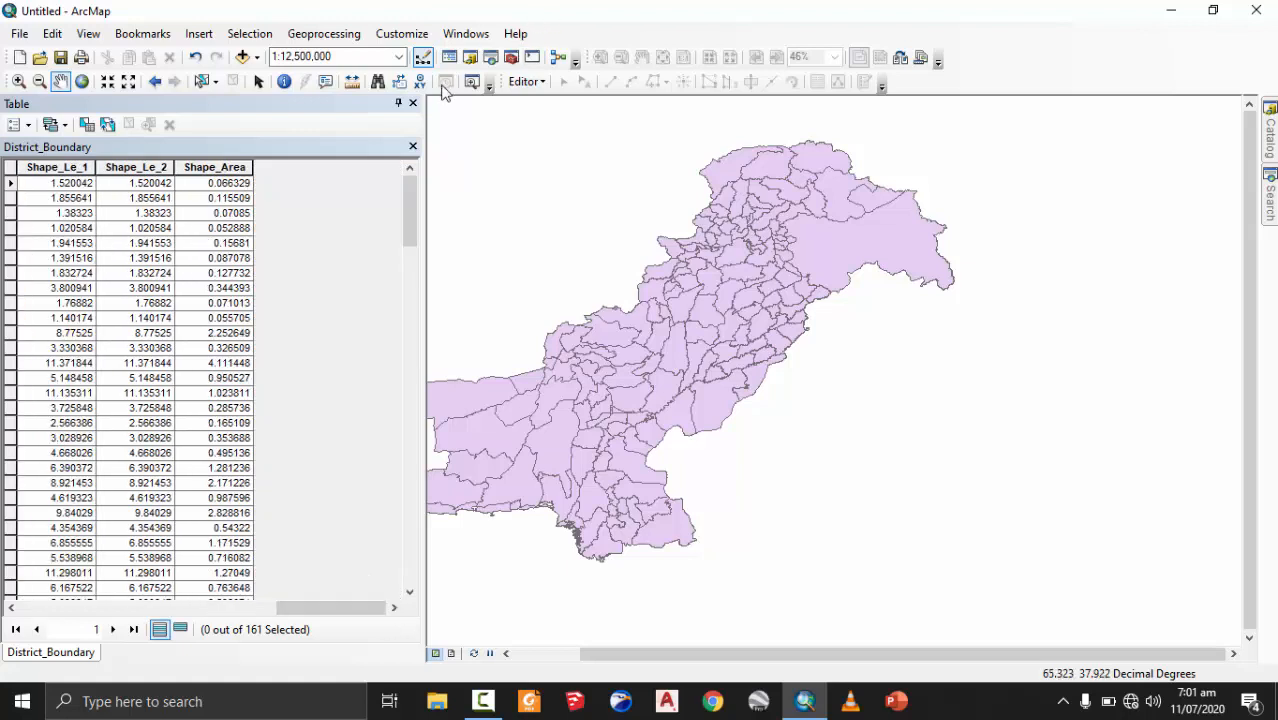
left_click(412, 103)
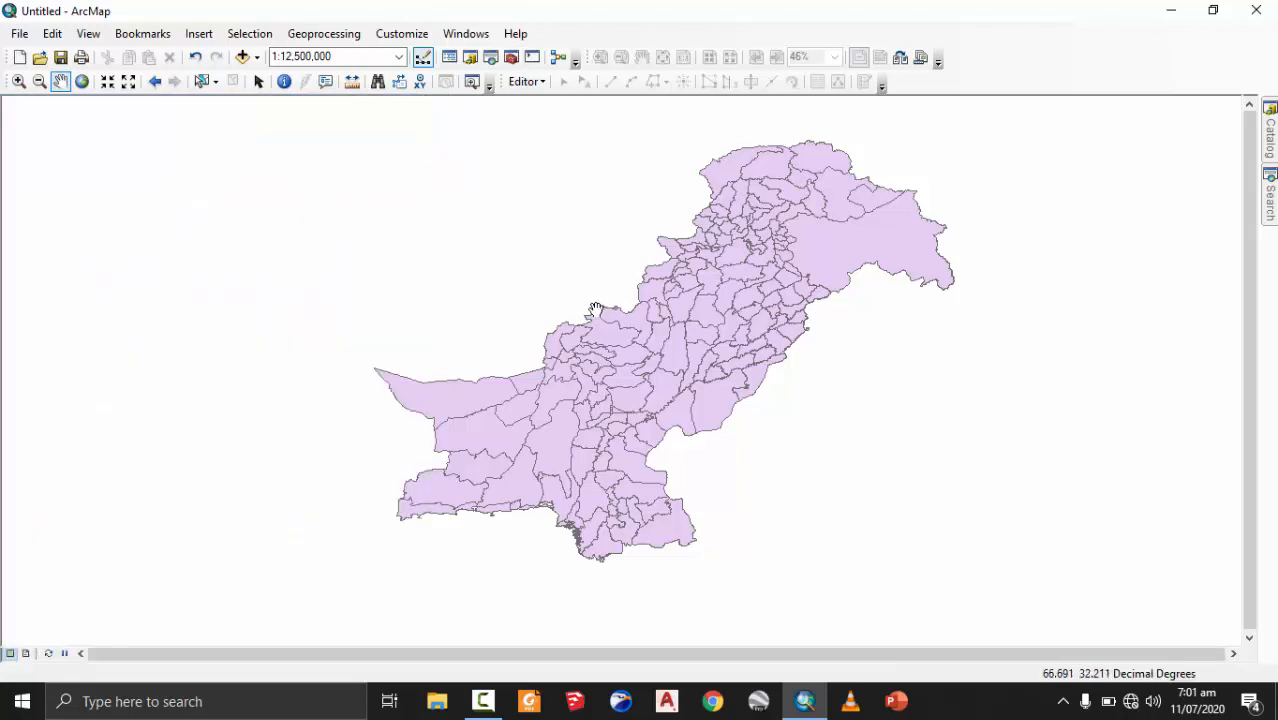
left_click(449, 57)
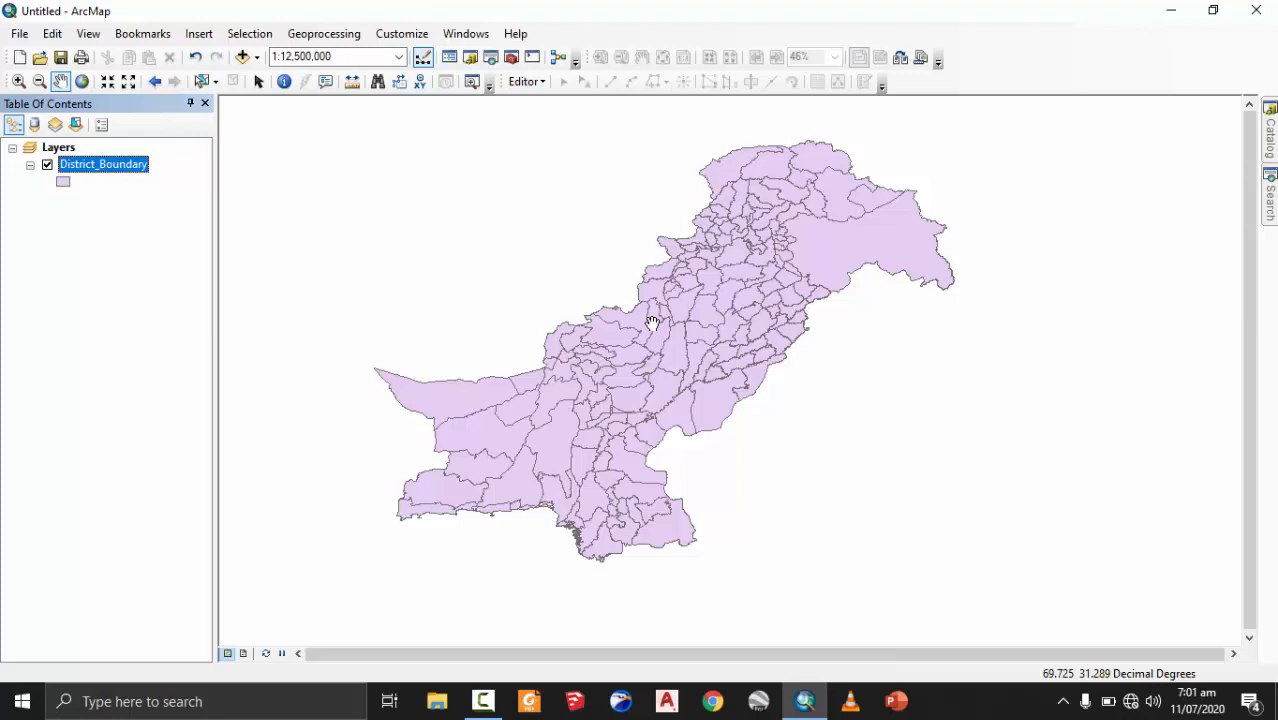
- Set the District_Boundary layer's symbology to unique values categories using DISTRICT as the value field
right_click(94, 170)
left_click(164, 551)
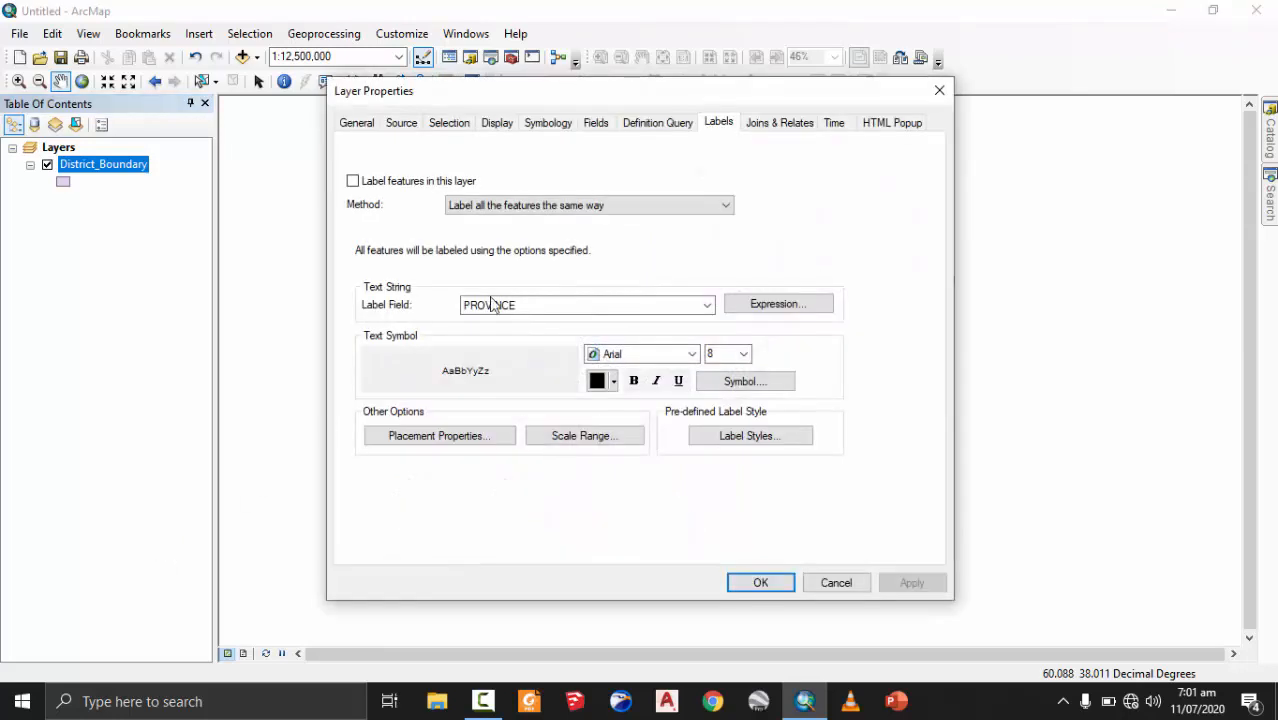
left_click(548, 124)
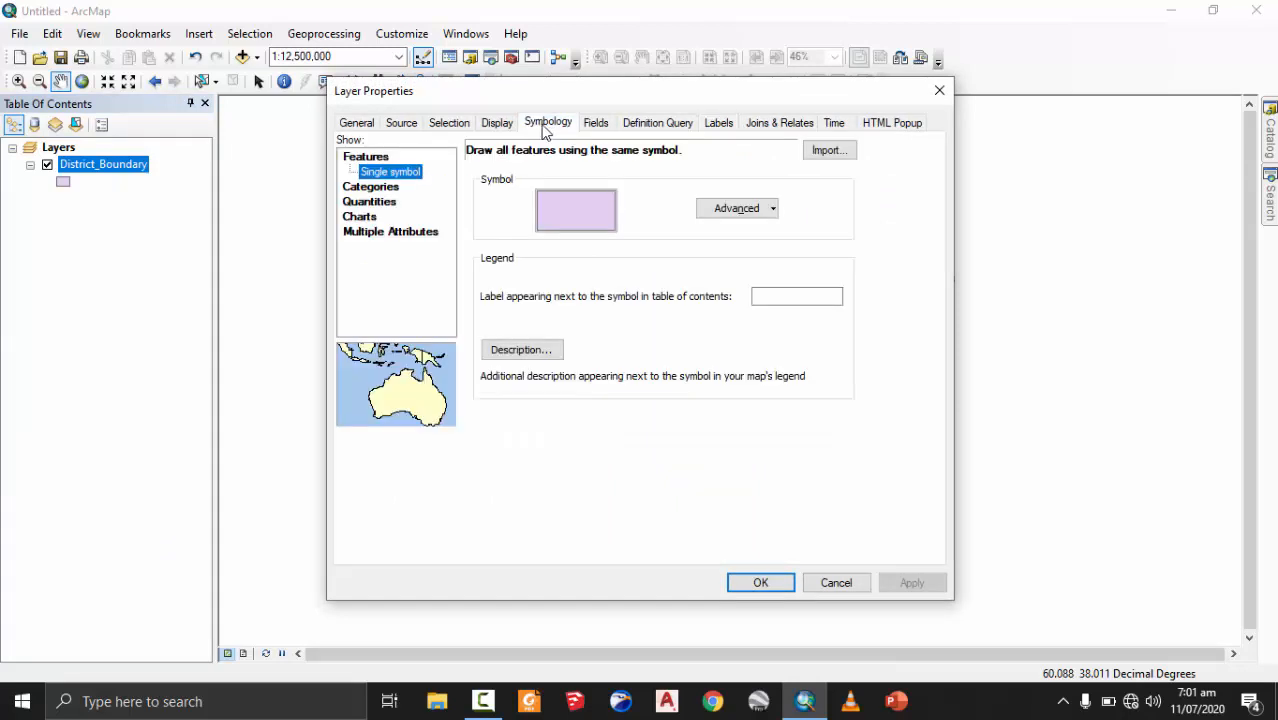
left_click(390, 187)
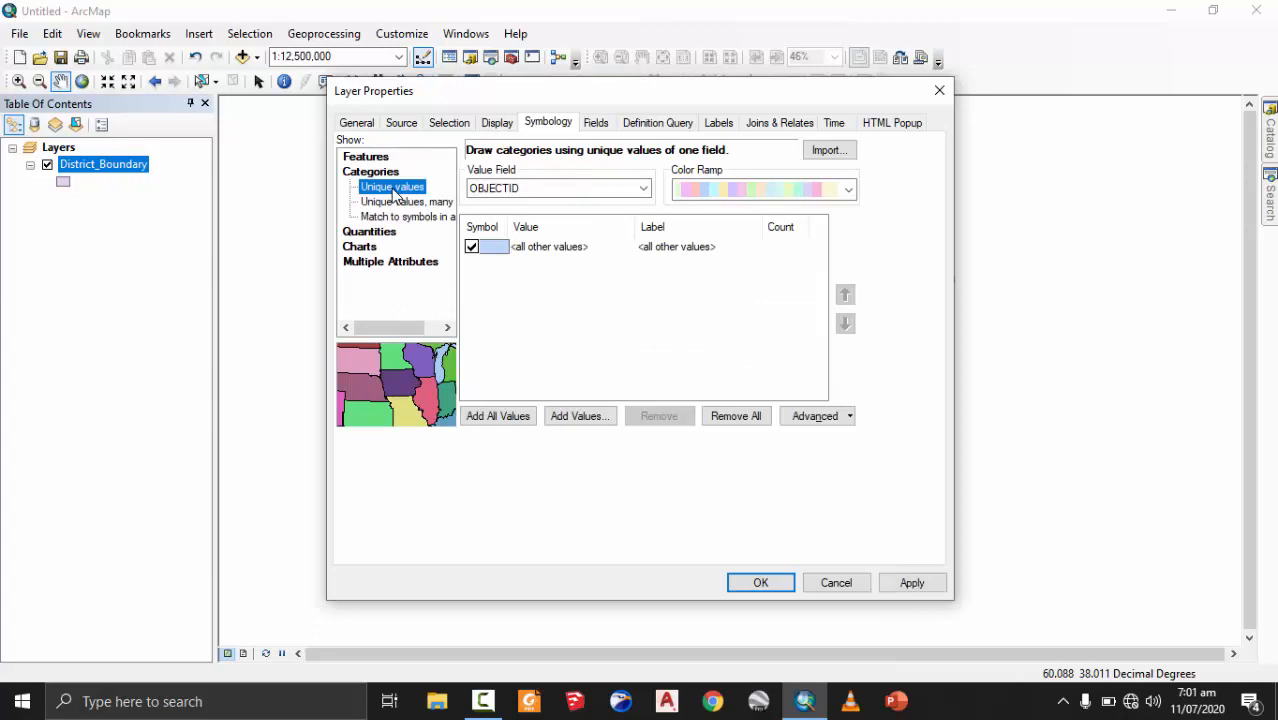
left_click(643, 189)
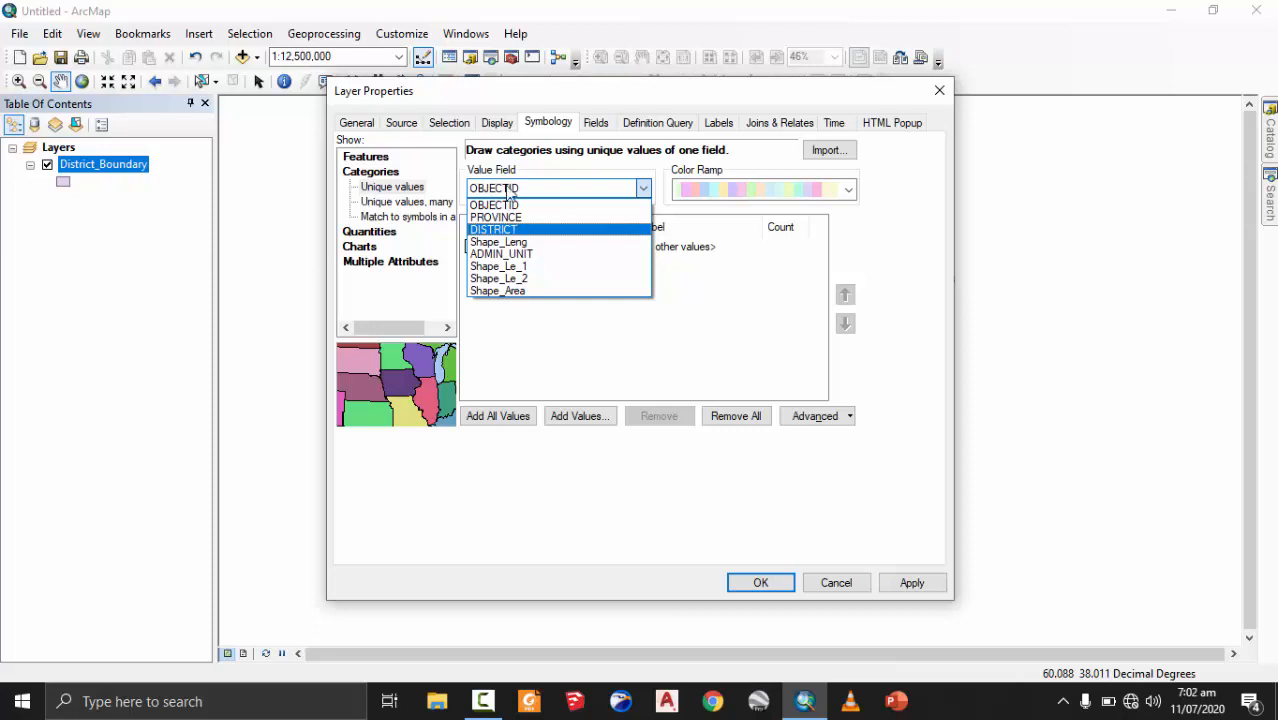
left_click(516, 232)
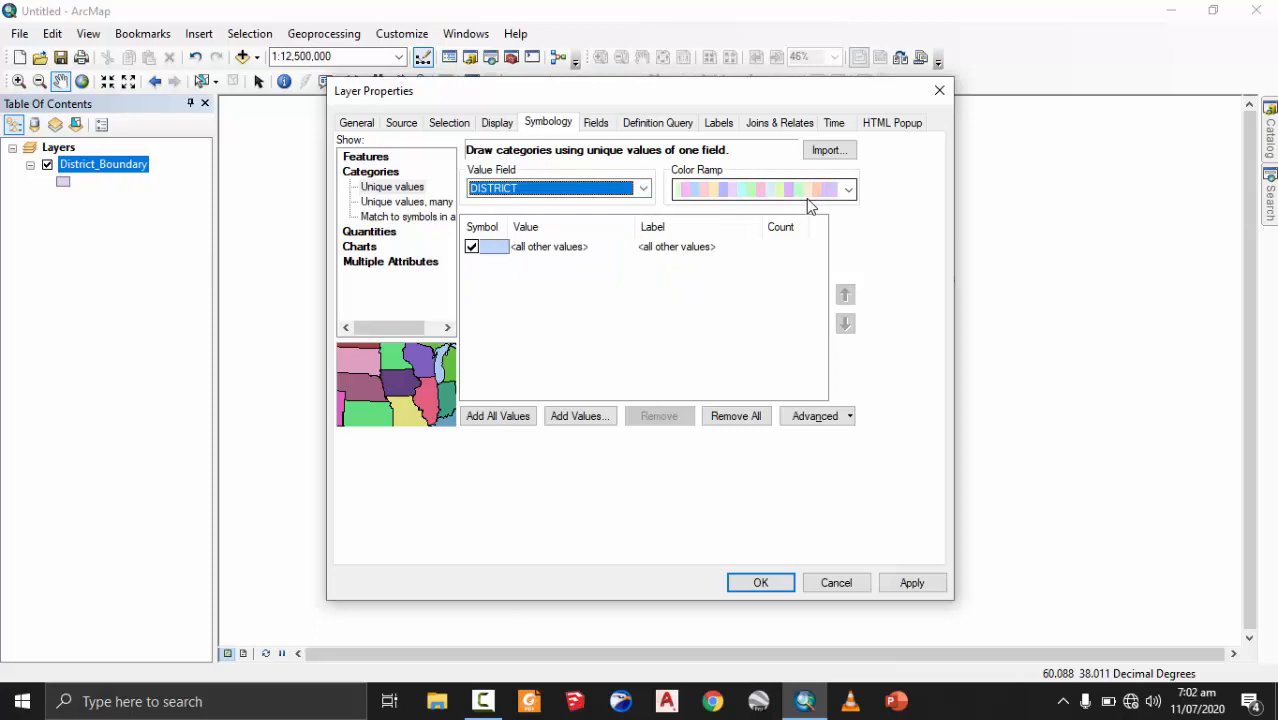
- Choose the green-yellow-red color ramp and add all DISTRICT values to the symbology
left_click(847, 190)
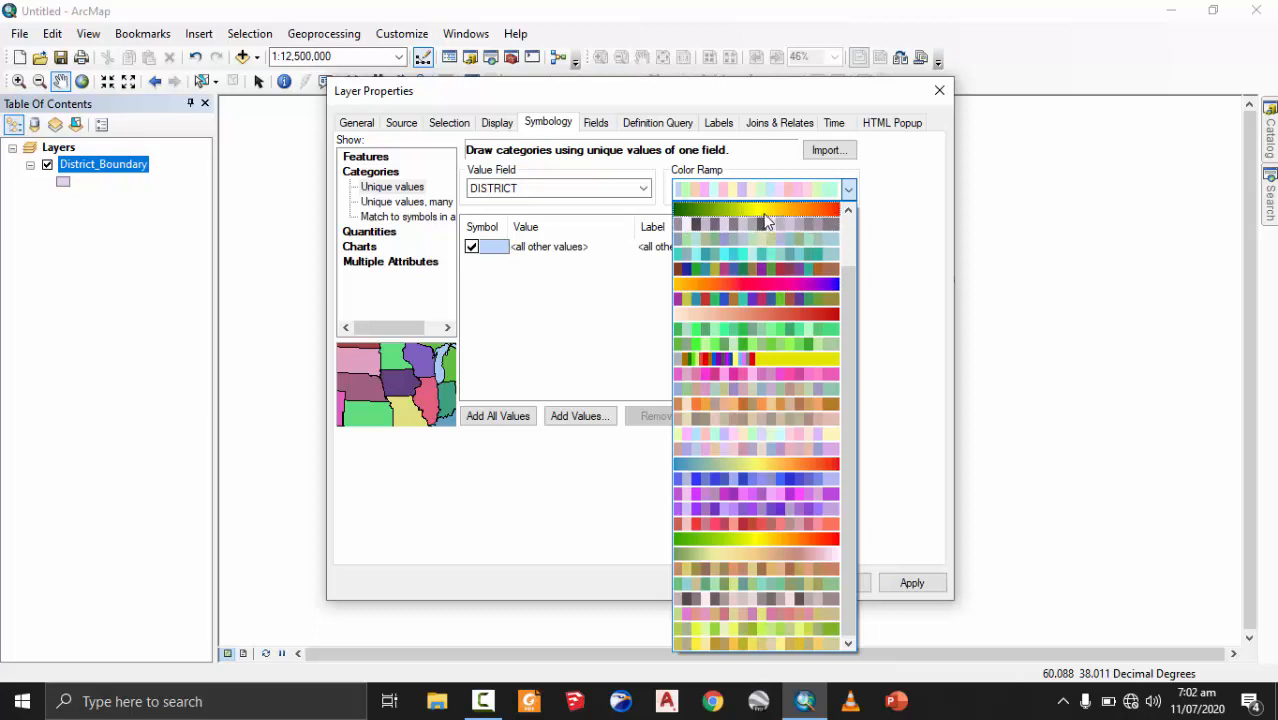
left_click(801, 207)
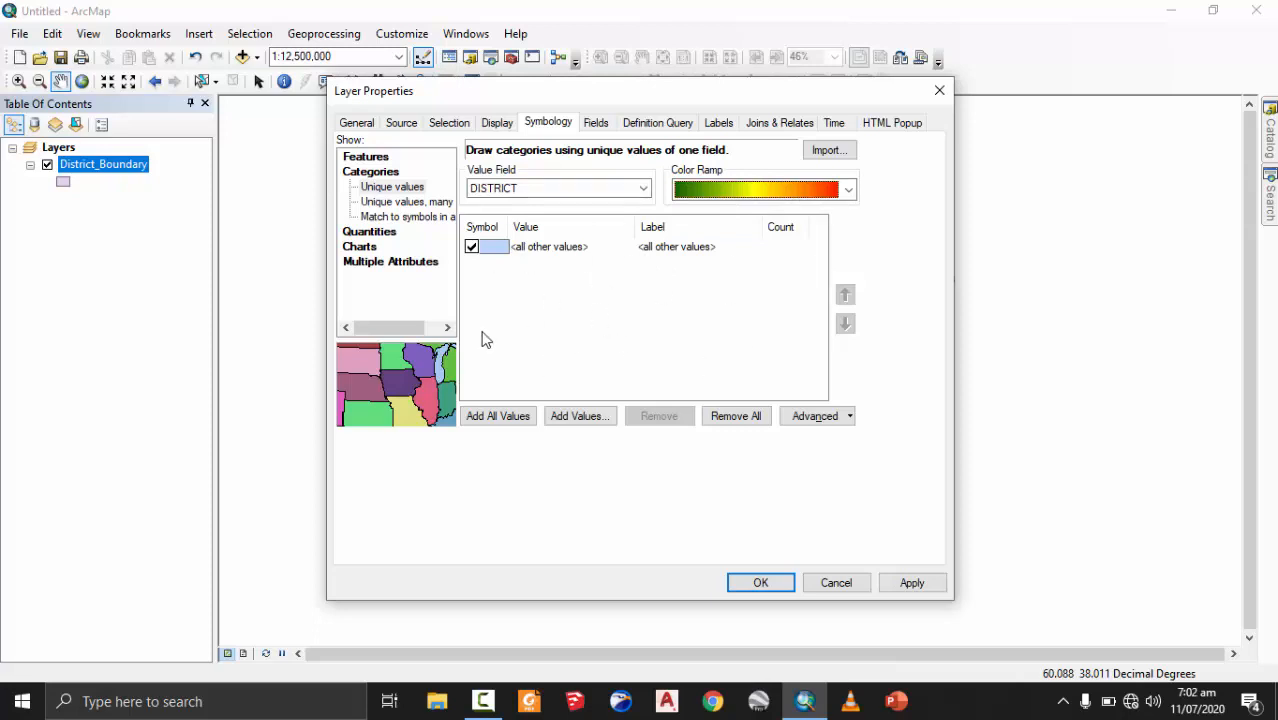
left_click(518, 420)
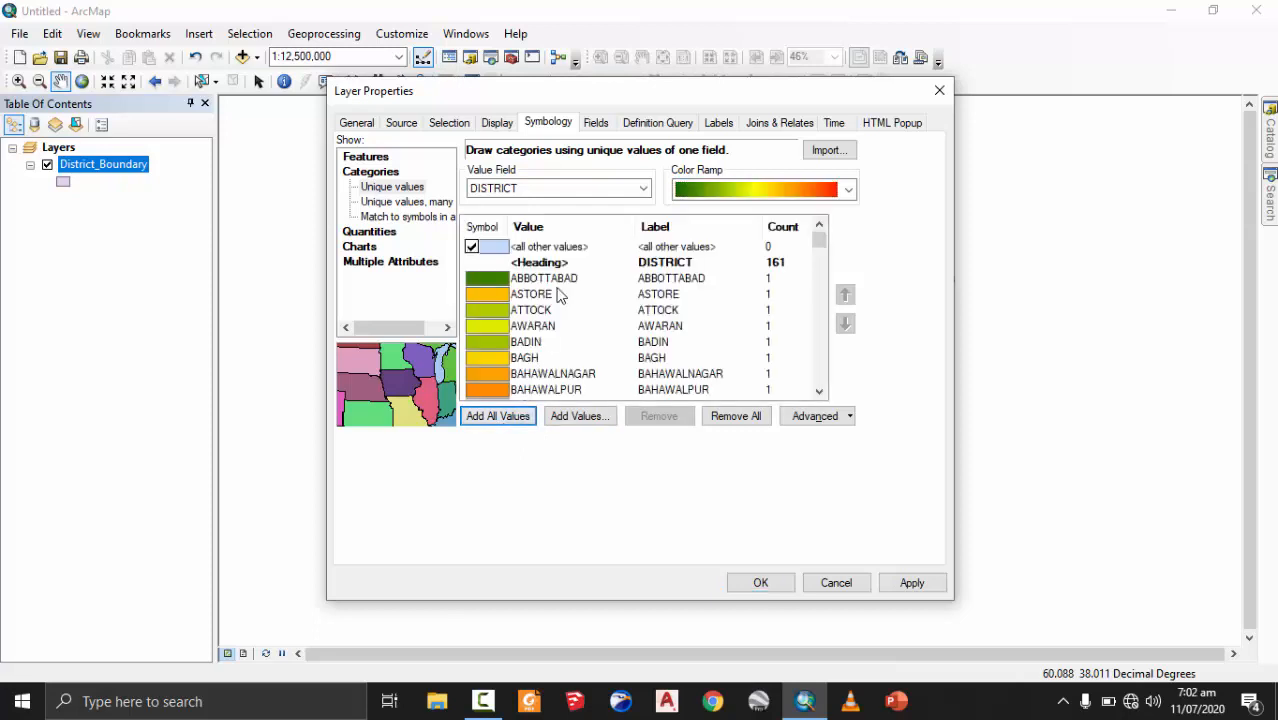
- Review the district value list and turn off the <all other values> symbol
scroll(558, 294, "down", 1)
scroll(558, 294, "down", 18)
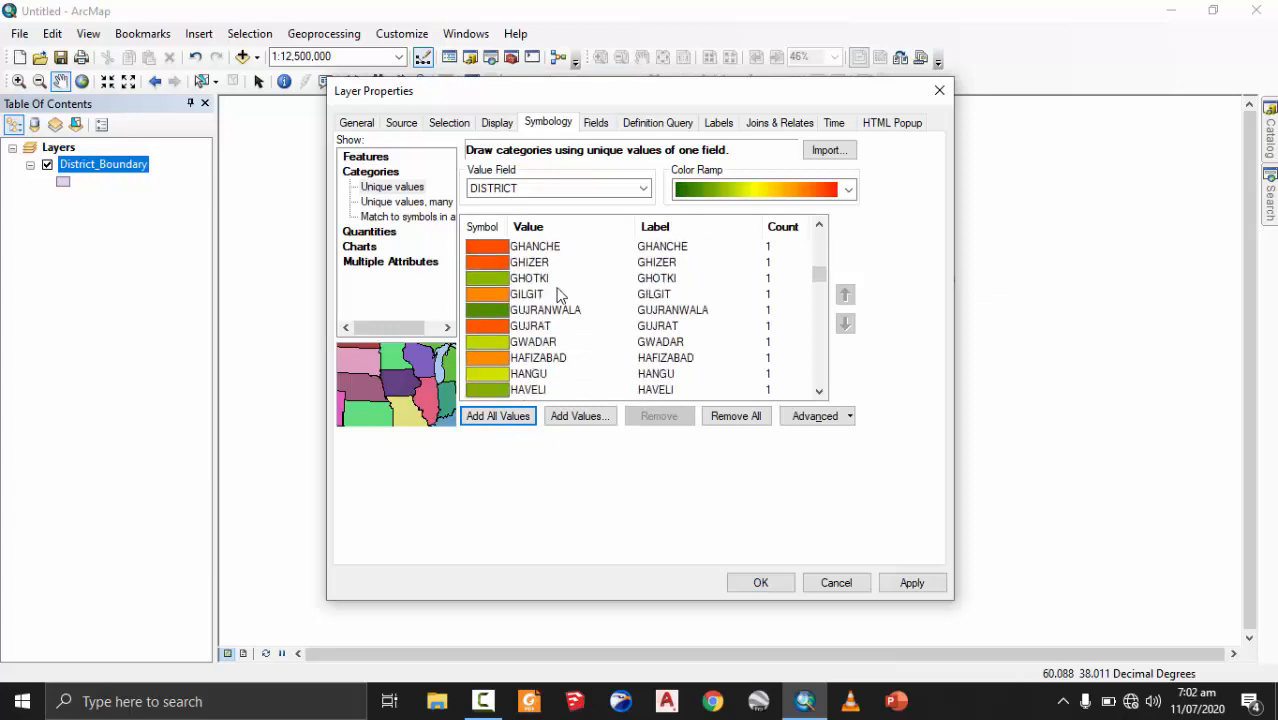
scroll(558, 294, "down", 20)
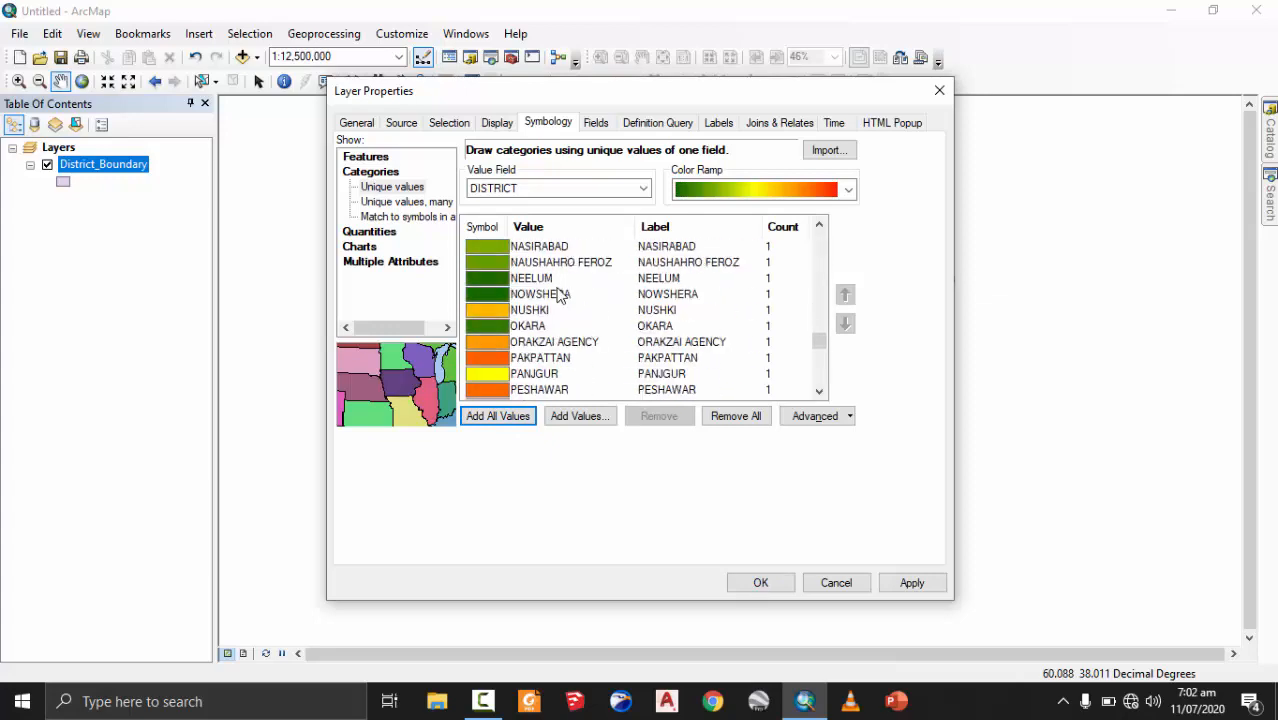
scroll(558, 294, "down", 20)
scroll(558, 294, "up", 20)
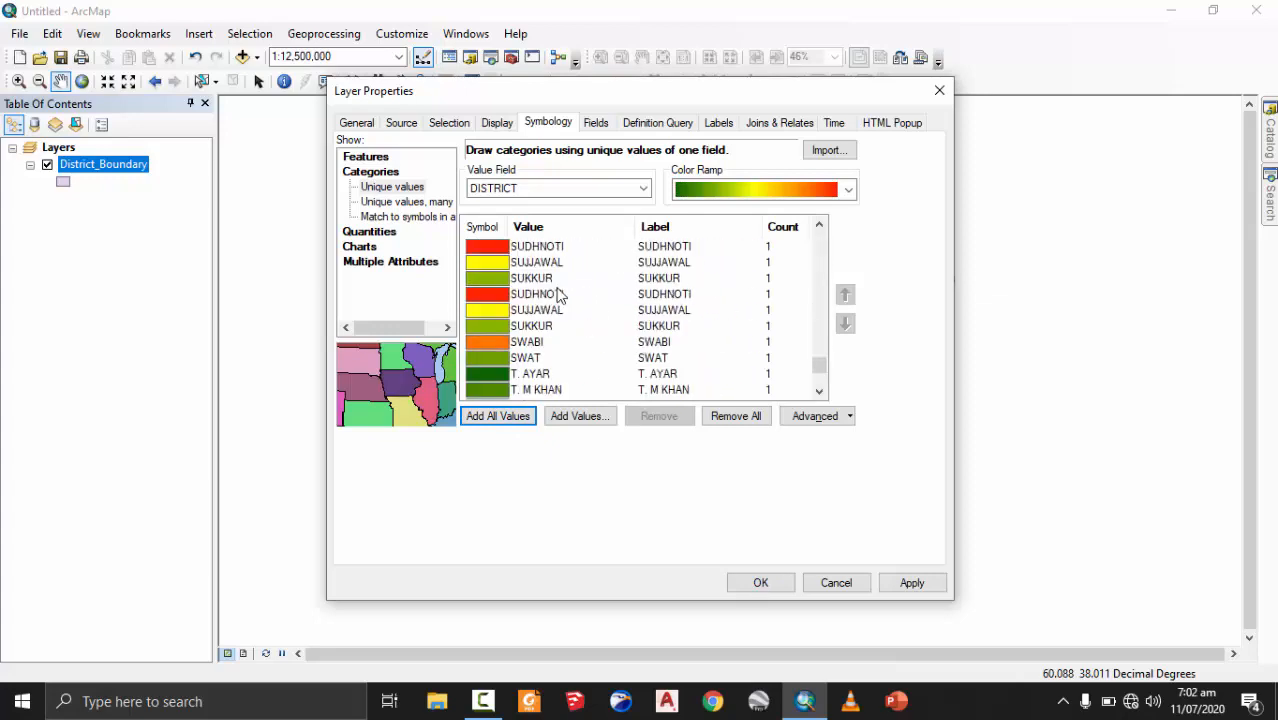
scroll(558, 294, "up", 12)
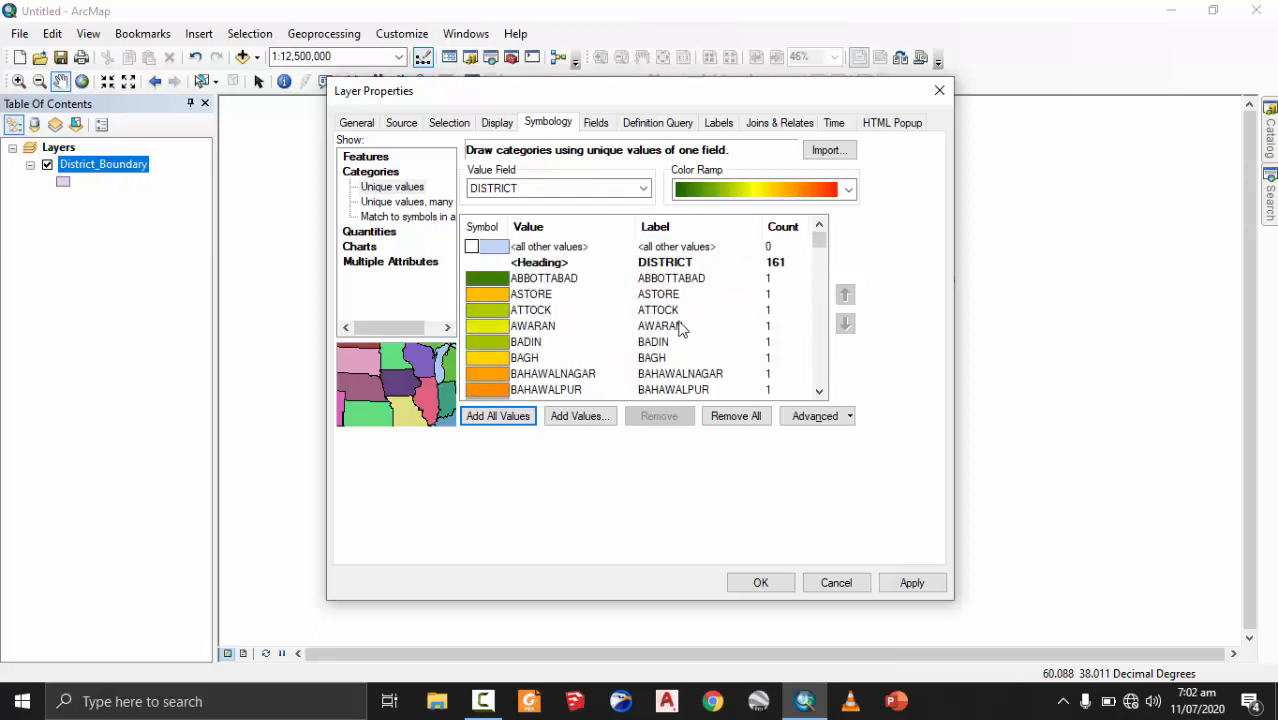
- Try the light-to-dark blue and the green-yellow-red color ramps on the district symbols
scroll(679, 323, "down", 12)
scroll(776, 314, "up", 9)
scroll(776, 194, "up", 2)
scroll(776, 310, "up", 3)
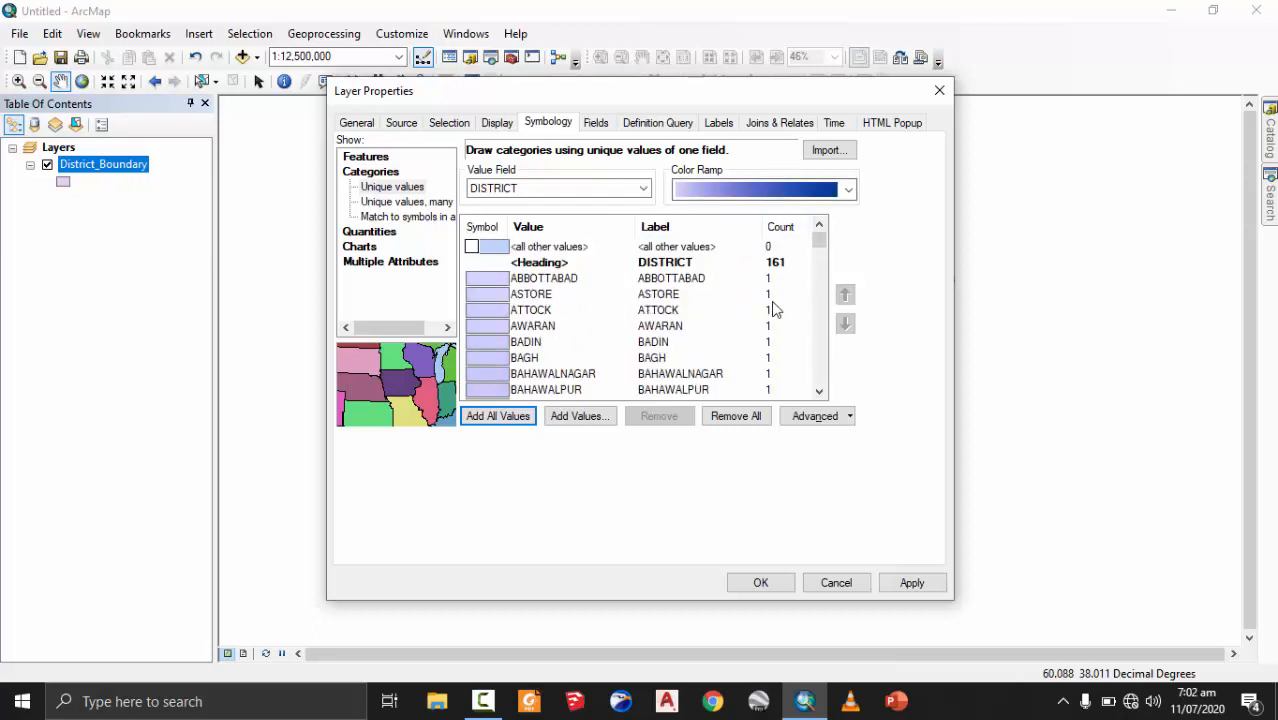
scroll(620, 310, "down", 16)
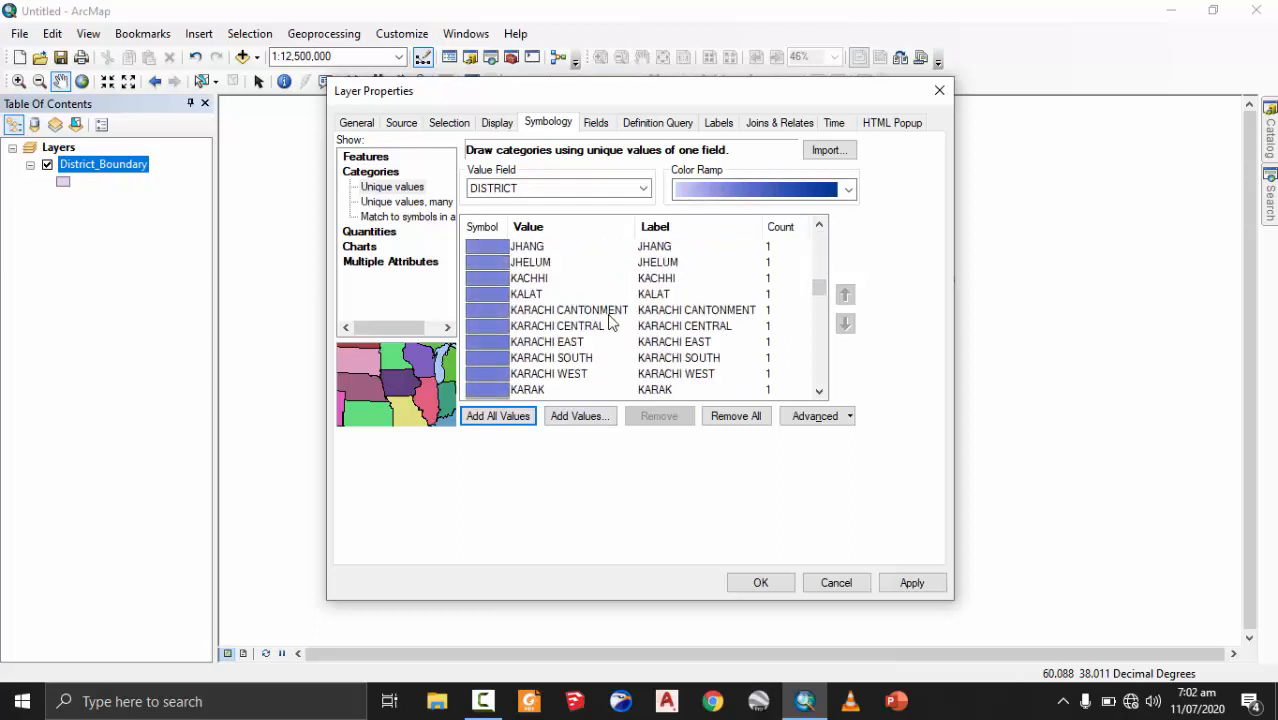
left_click(848, 190)
left_click(786, 225)
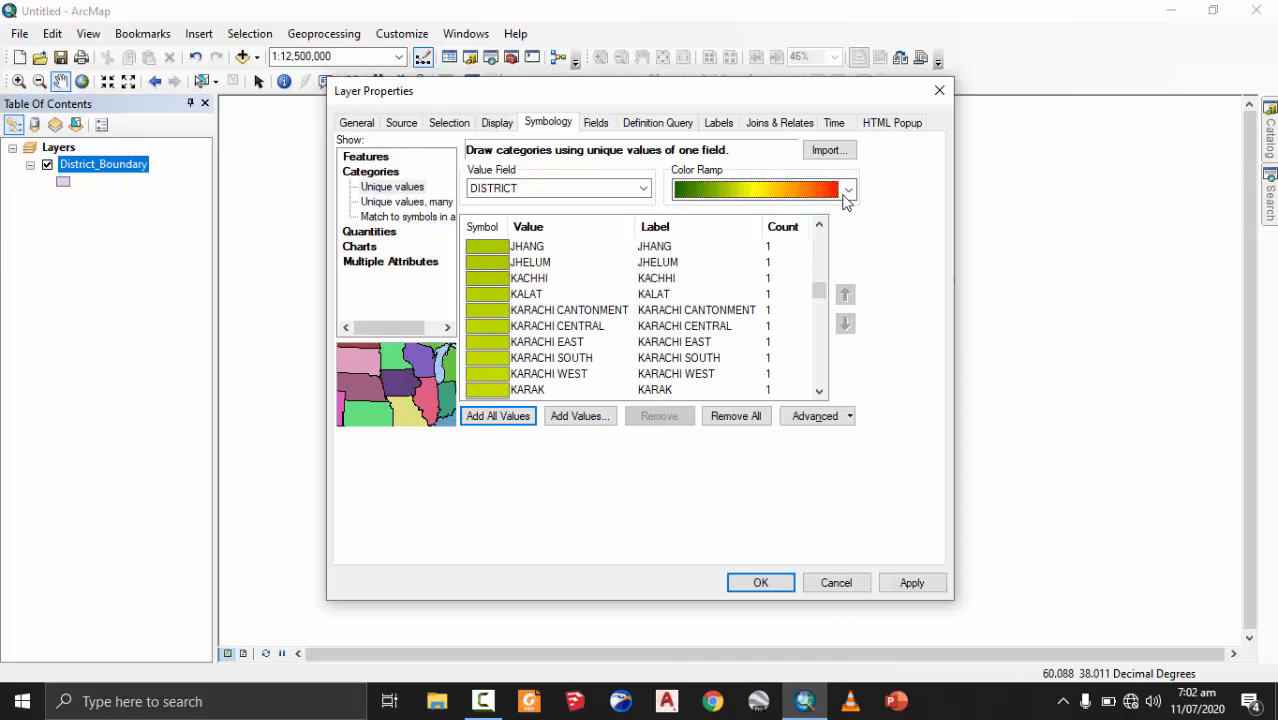
- Switch the district symbols to the orange-red-magenta-blue color ramp and check the colors down the value list
left_click(845, 198)
left_click(766, 295)
scroll(522, 305, "down", 2)
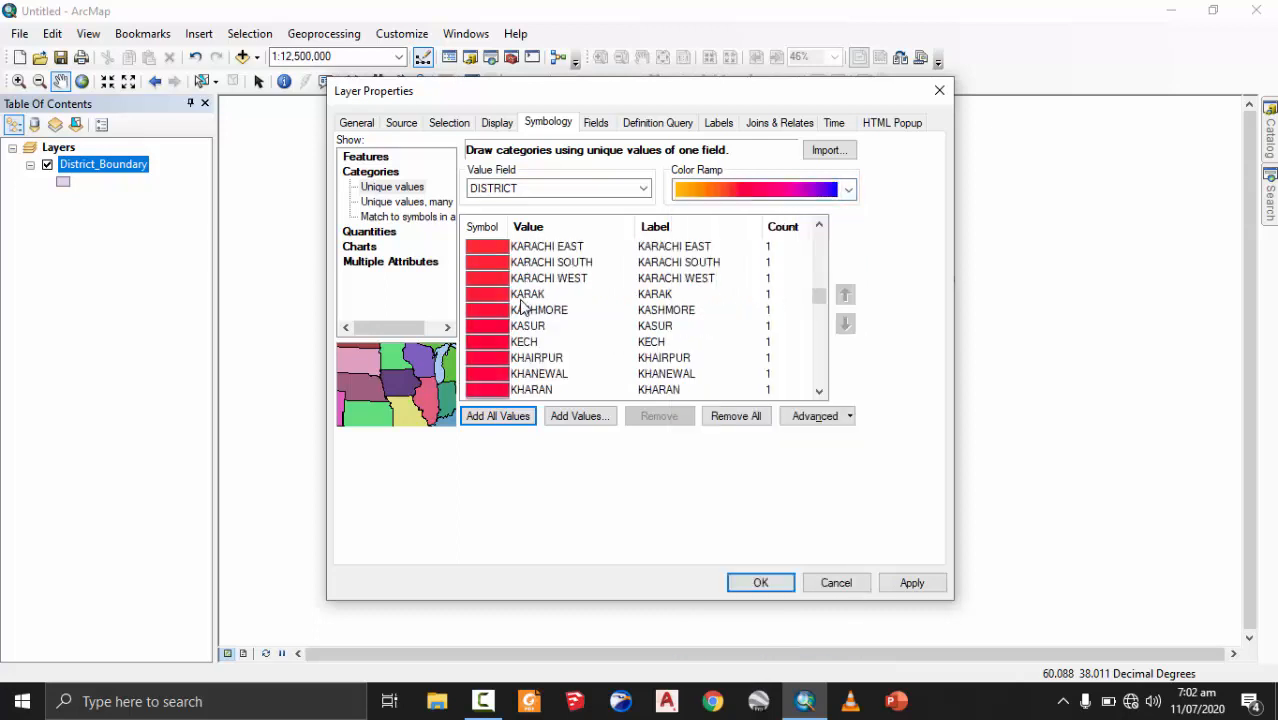
scroll(522, 305, "down", 15)
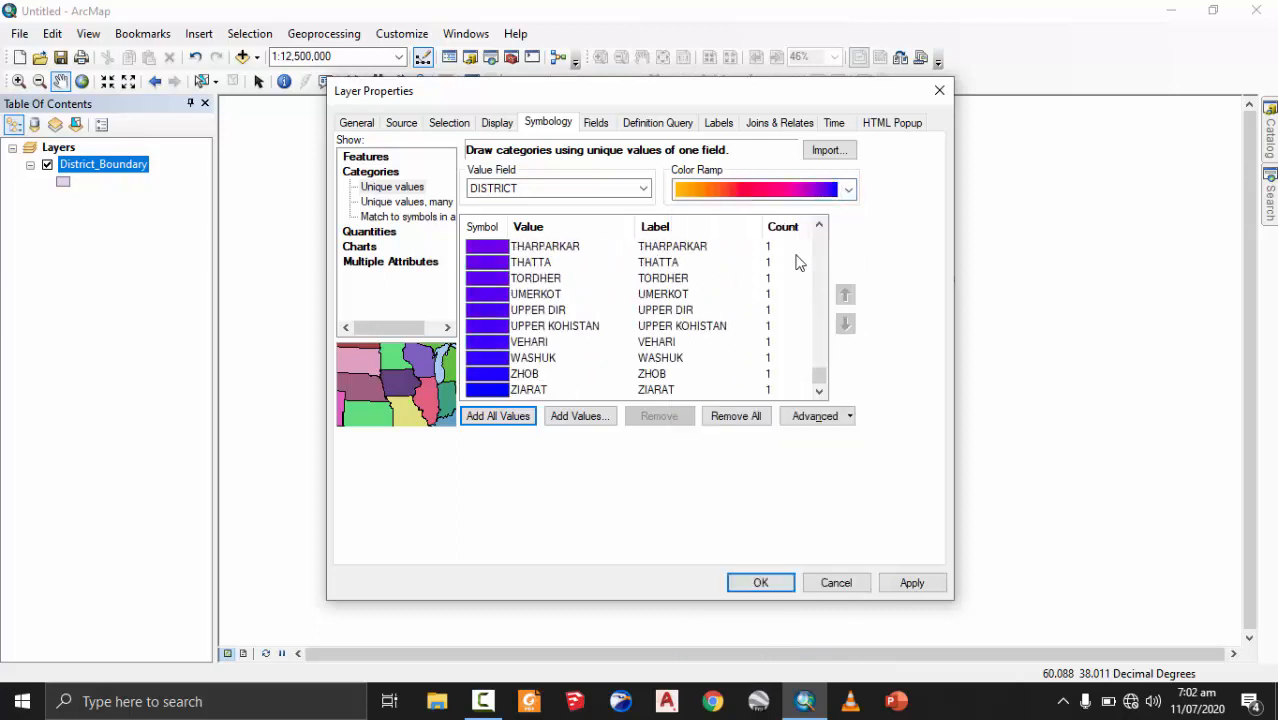
- Switch the district symbols to the dark green-yellow-red color ramp, check the value list, and apply it to the layer
left_click(785, 190)
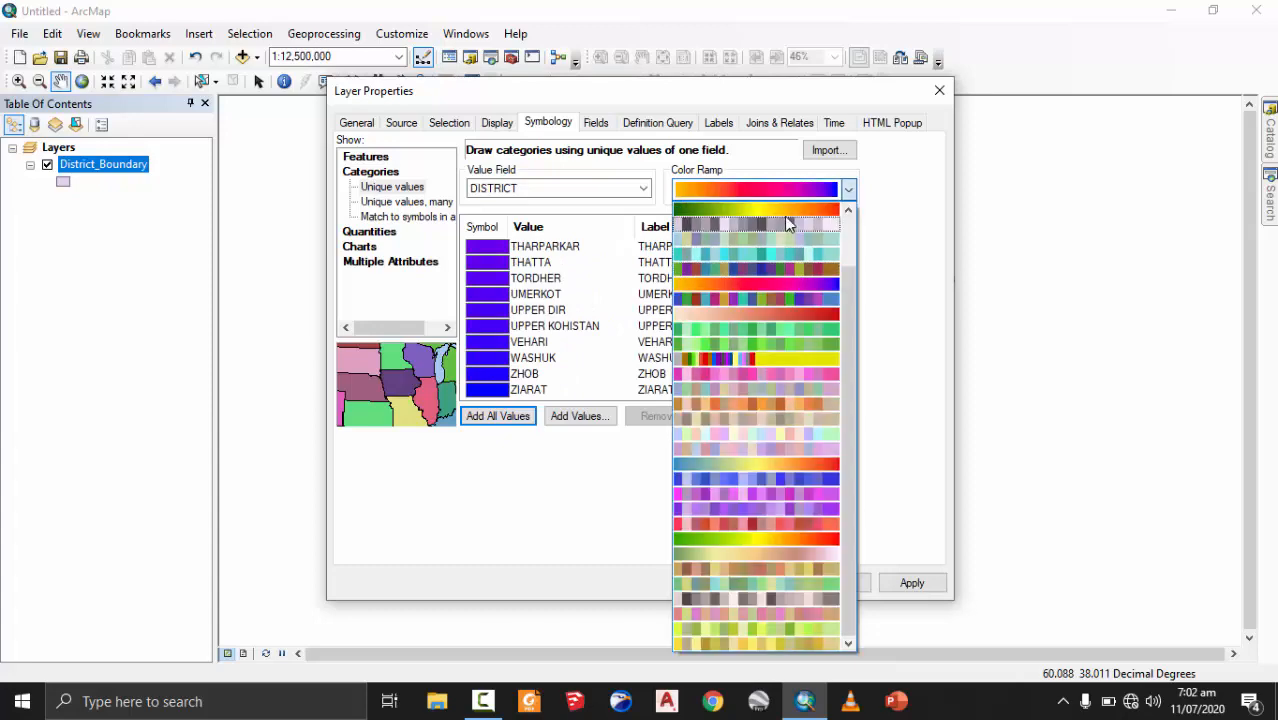
left_click(784, 211)
scroll(650, 345, "up", 10)
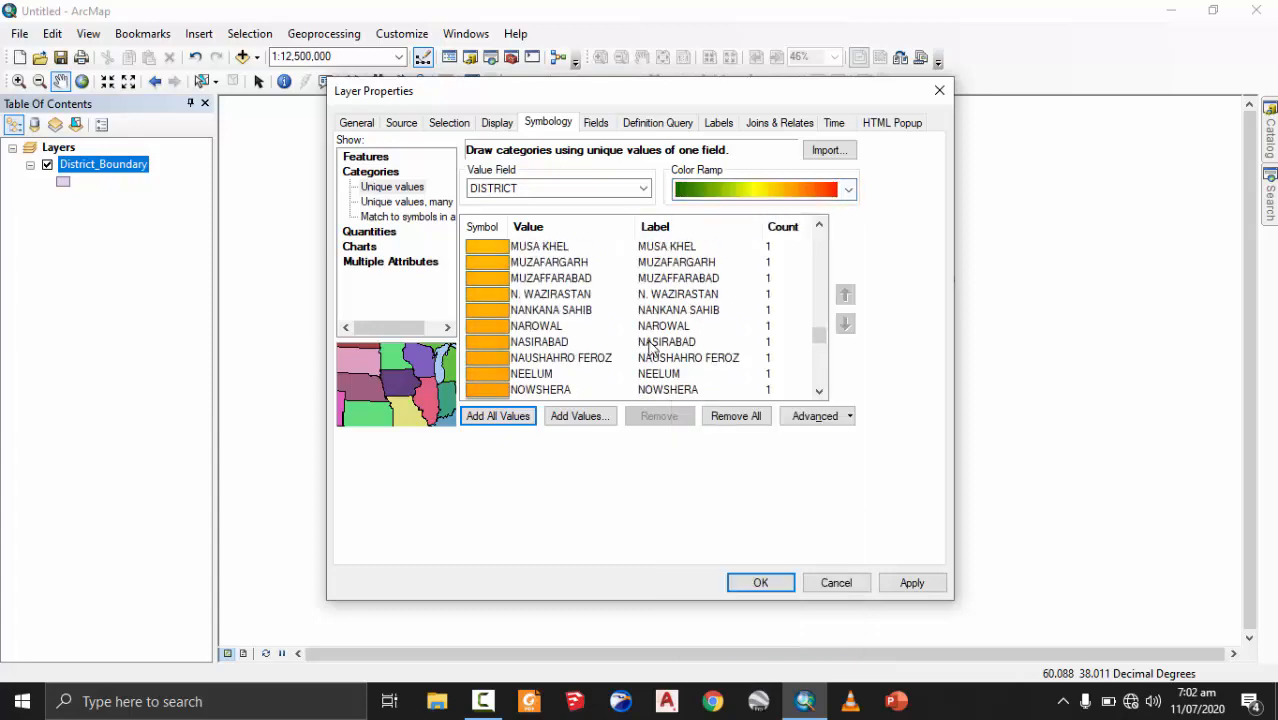
scroll(650, 345, "up", 20)
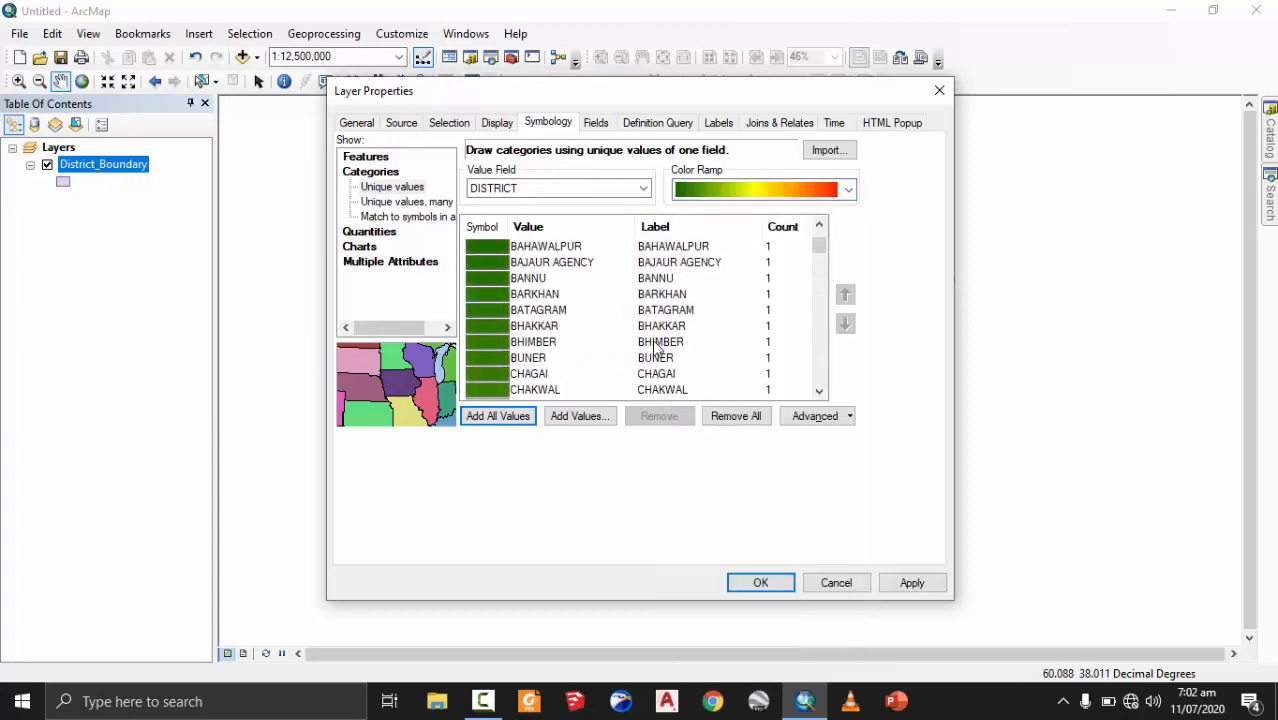
scroll(656, 345, "up", 4)
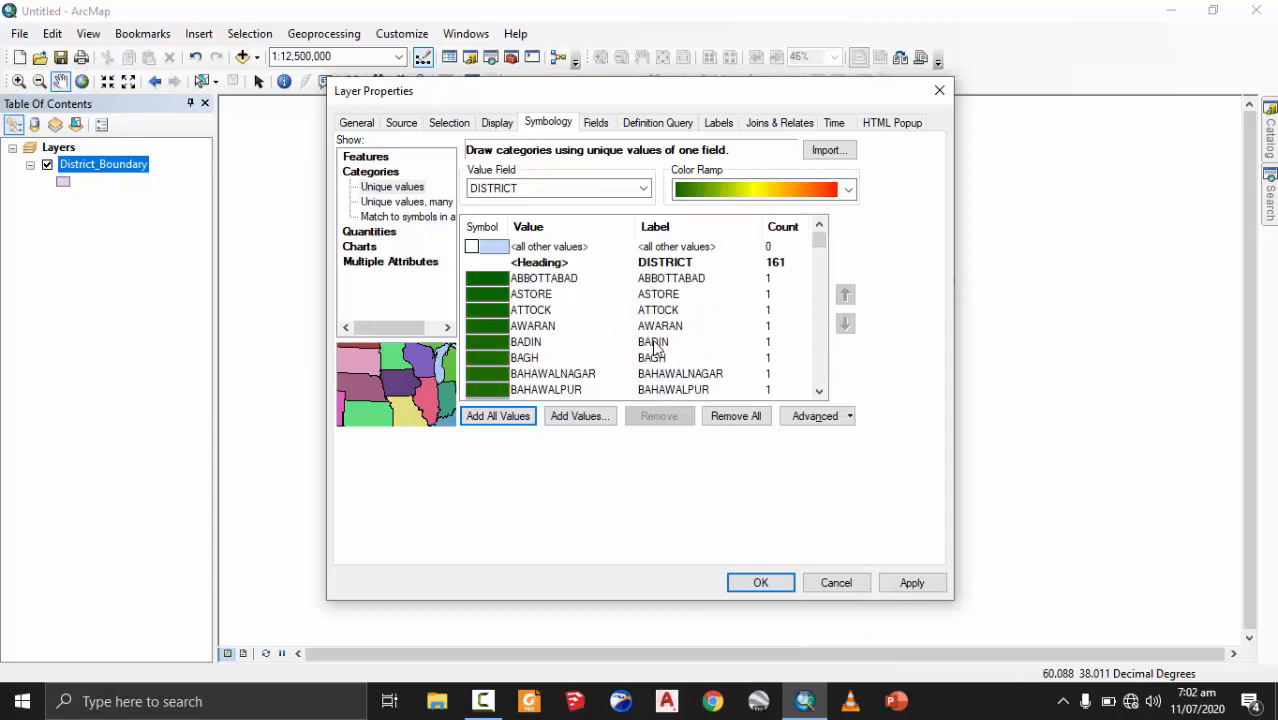
left_click(908, 584)
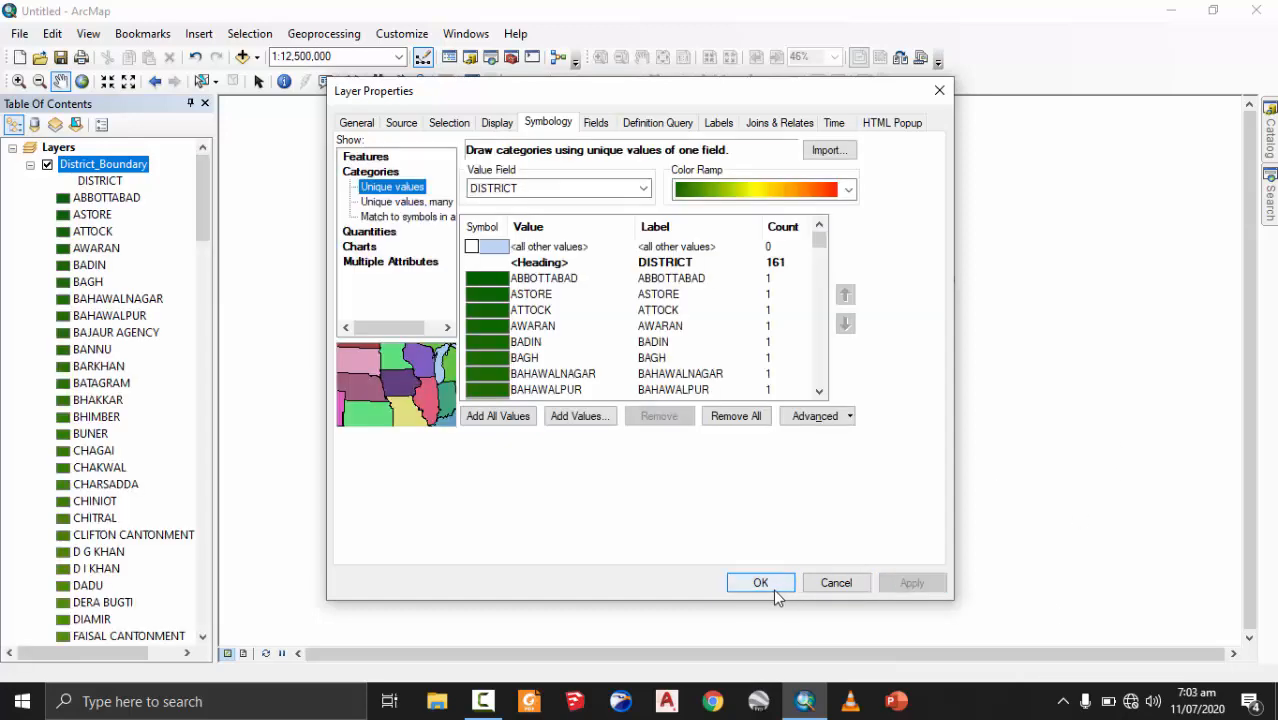
left_click(773, 590)
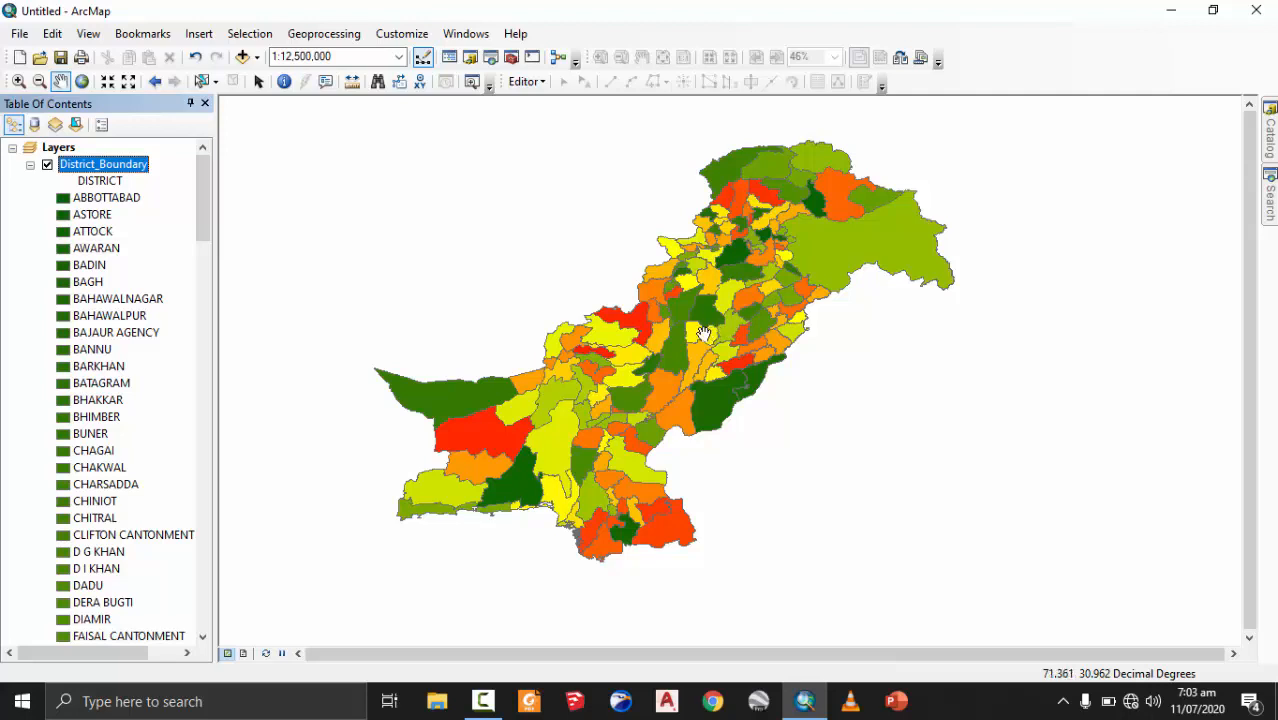
- Examine the unique district colors across the map of Pakistan
right_click(122, 177)
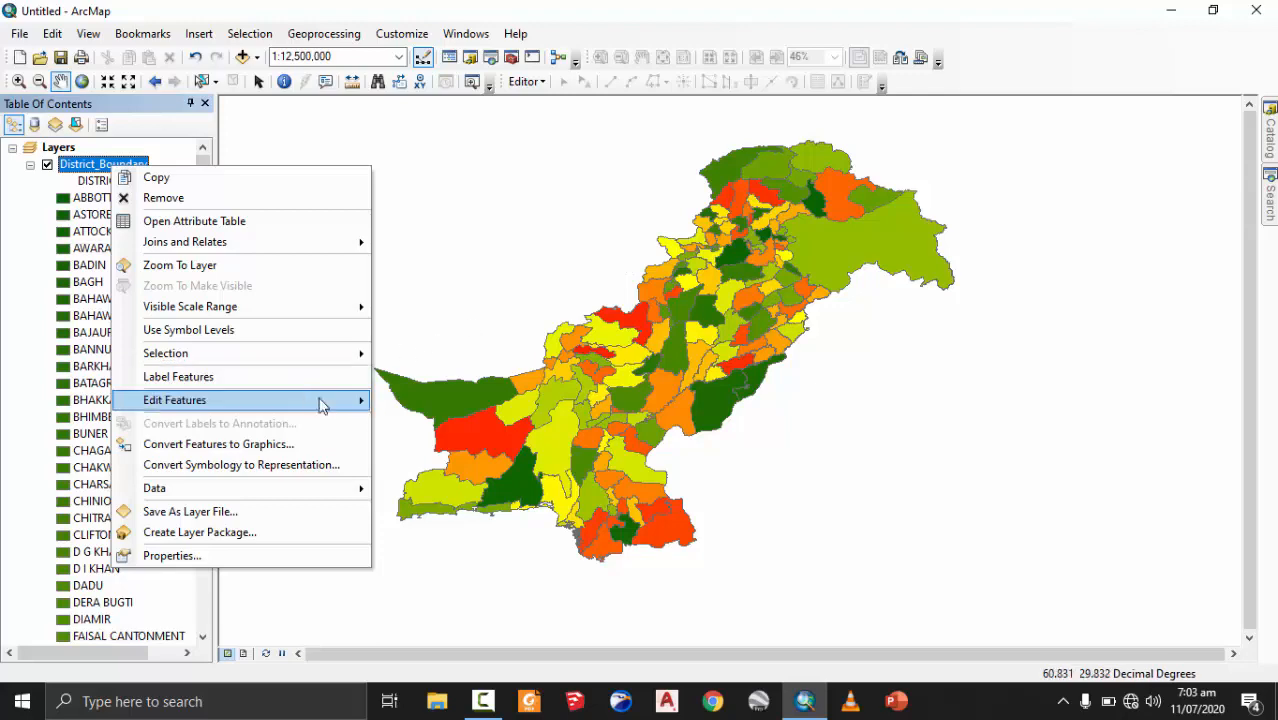
left_click_drag(677, 382, 511, 506)
scroll(610, 392, "down", 3)
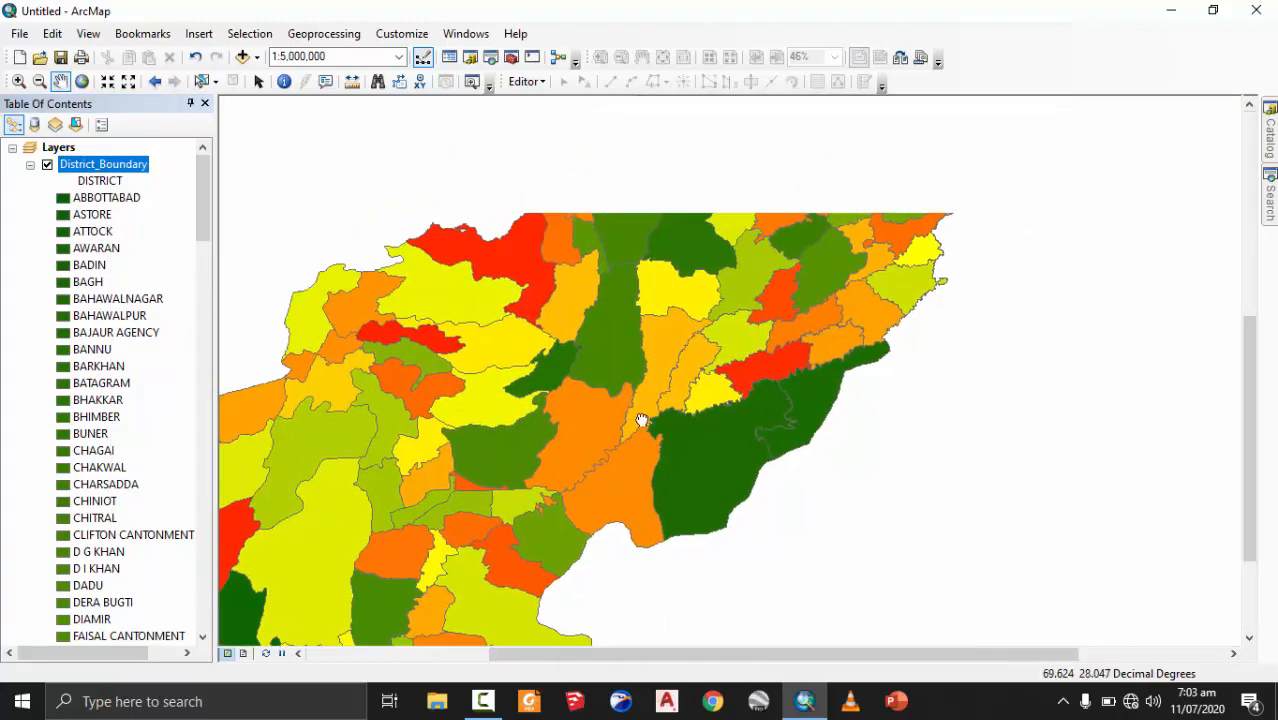
left_click_drag(738, 323, 728, 438)
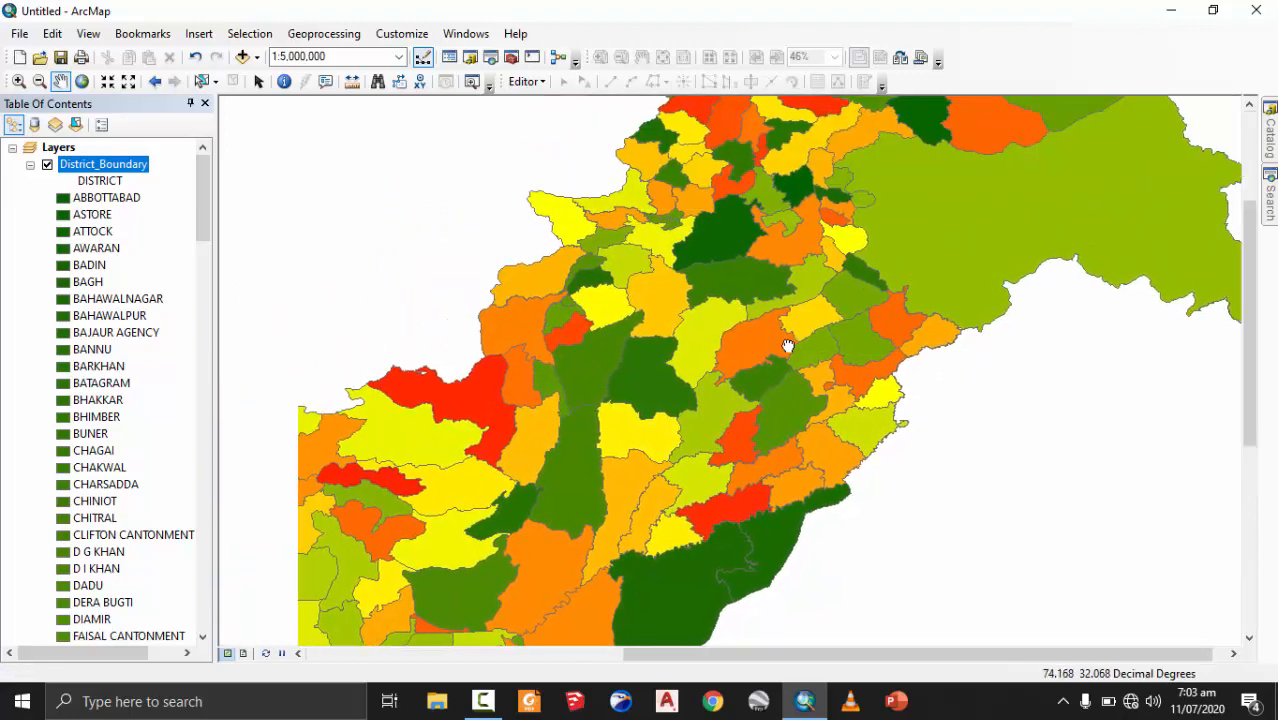
left_click_drag(788, 346, 867, 307)
left_click_drag(653, 391, 802, 325)
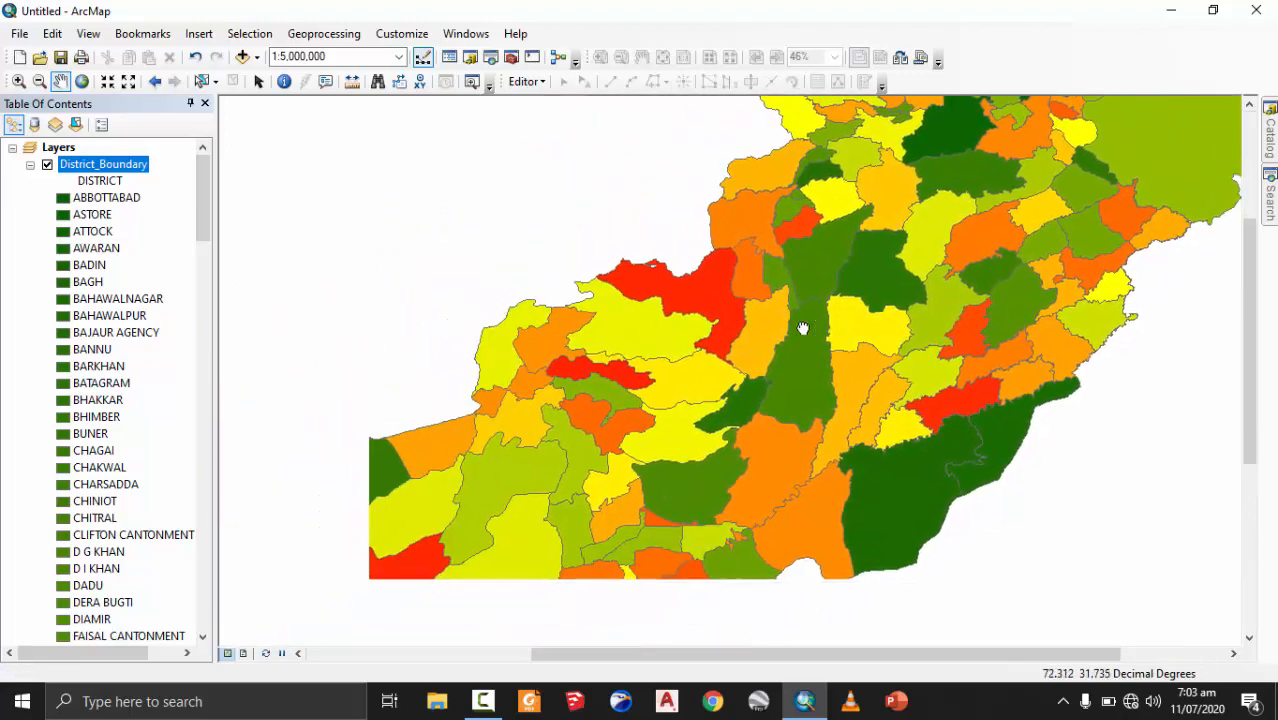
left_click_drag(713, 436, 806, 366)
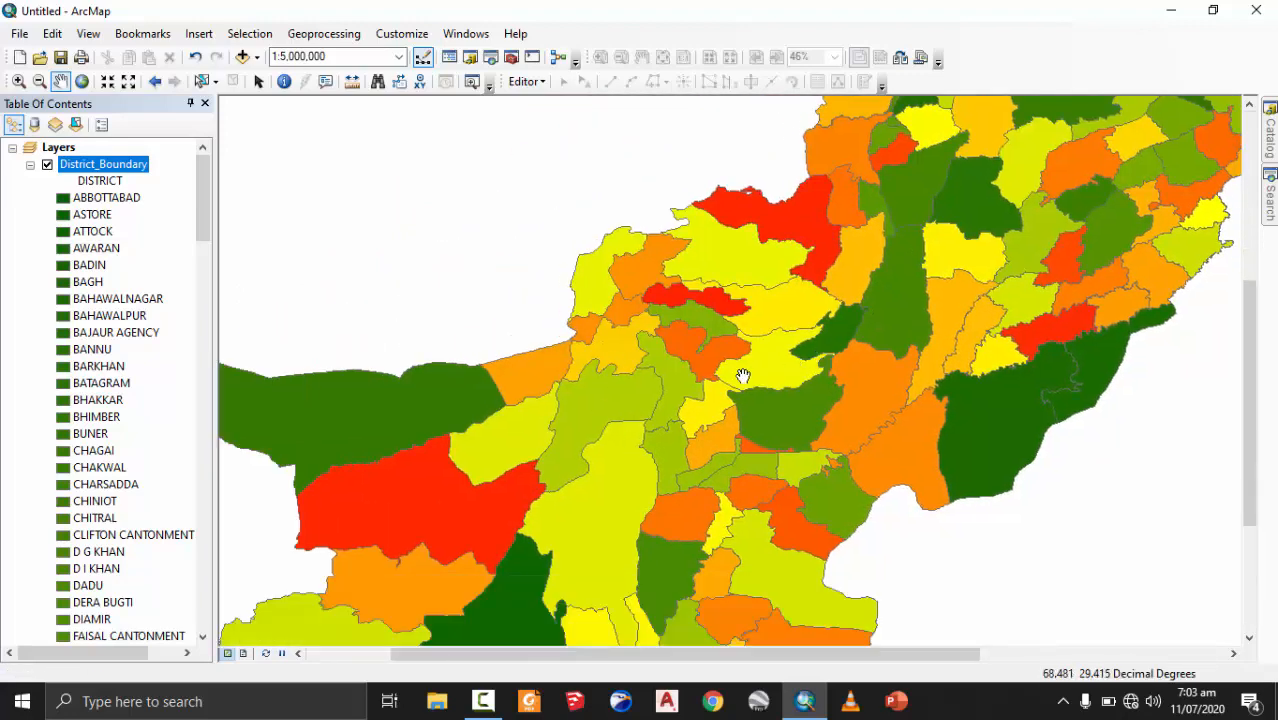
scroll(741, 373, "up", 2)
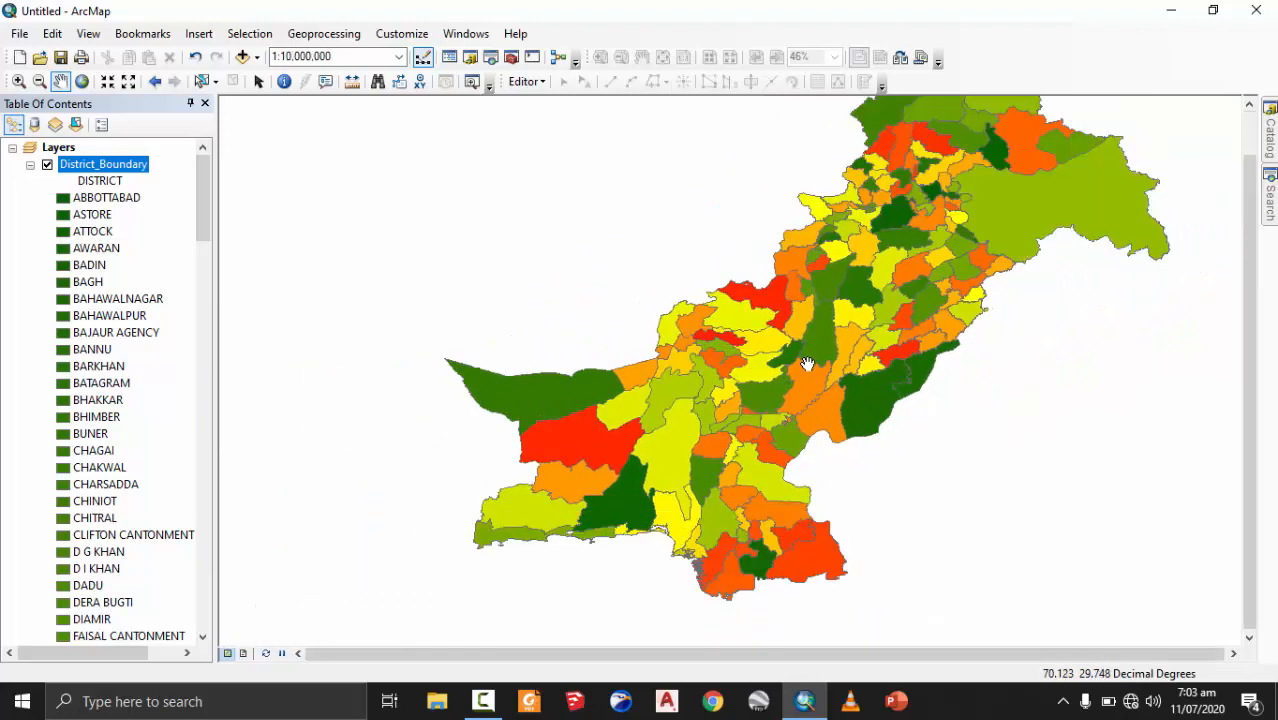
left_click_drag(810, 378, 680, 383)
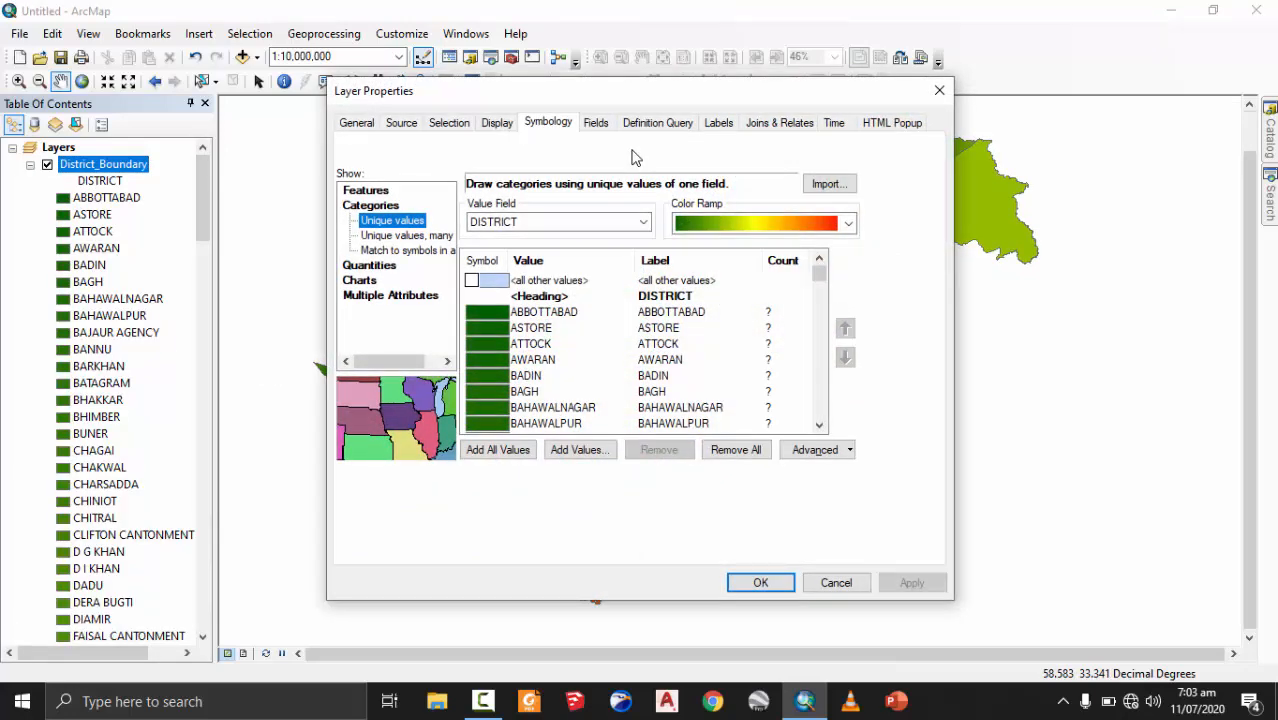
- Set the label field of the District_Boundary layer to DISTRICT and apply it
left_click(719, 123)
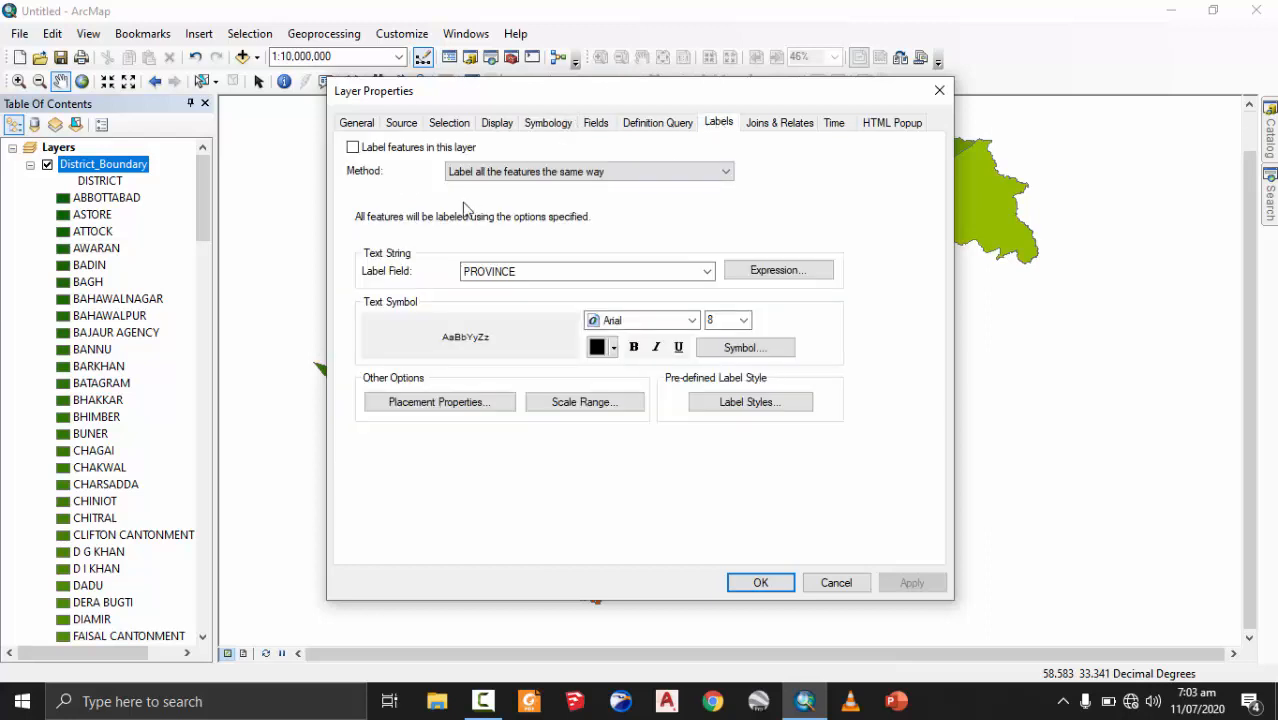
left_click(575, 277)
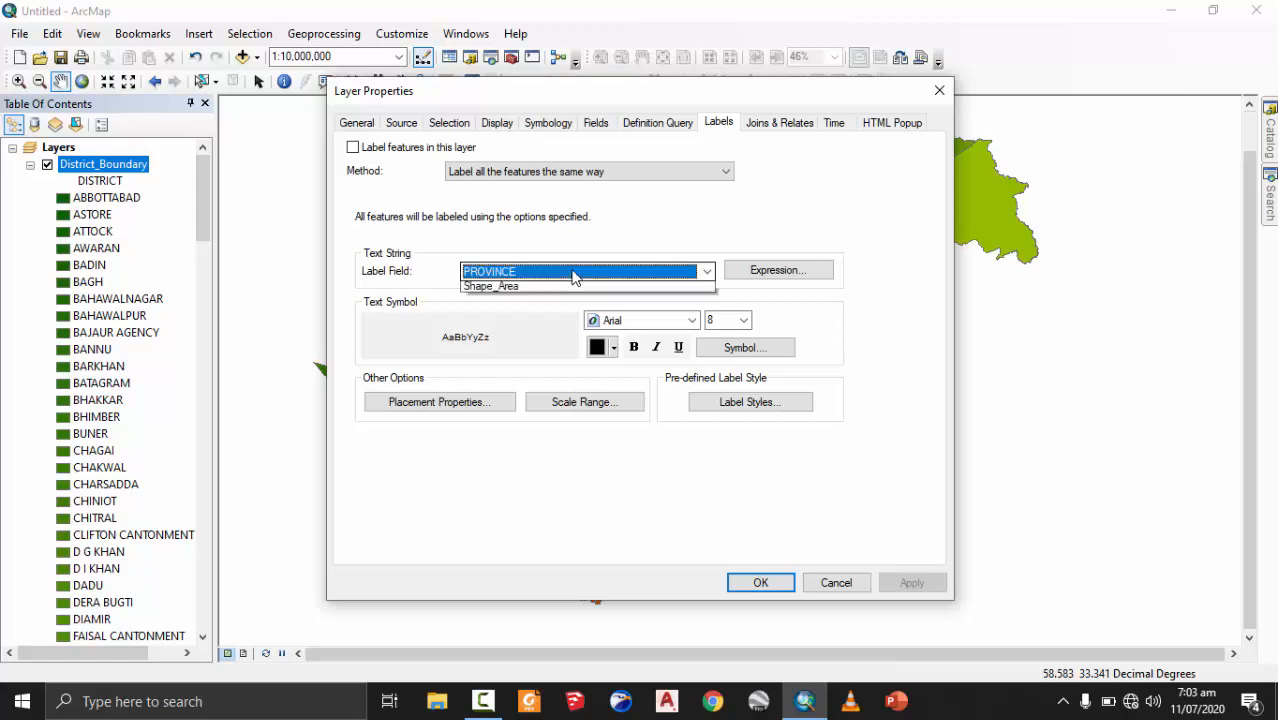
left_click(522, 326)
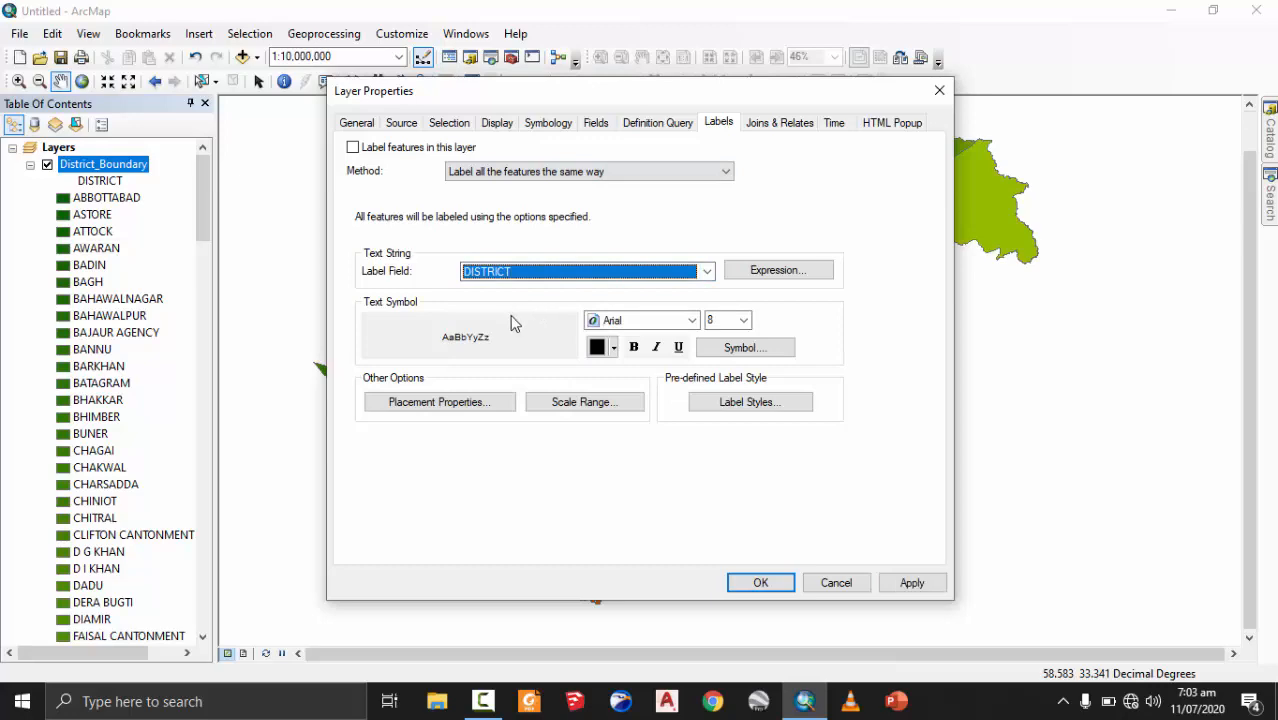
left_click(896, 584)
left_click(758, 582)
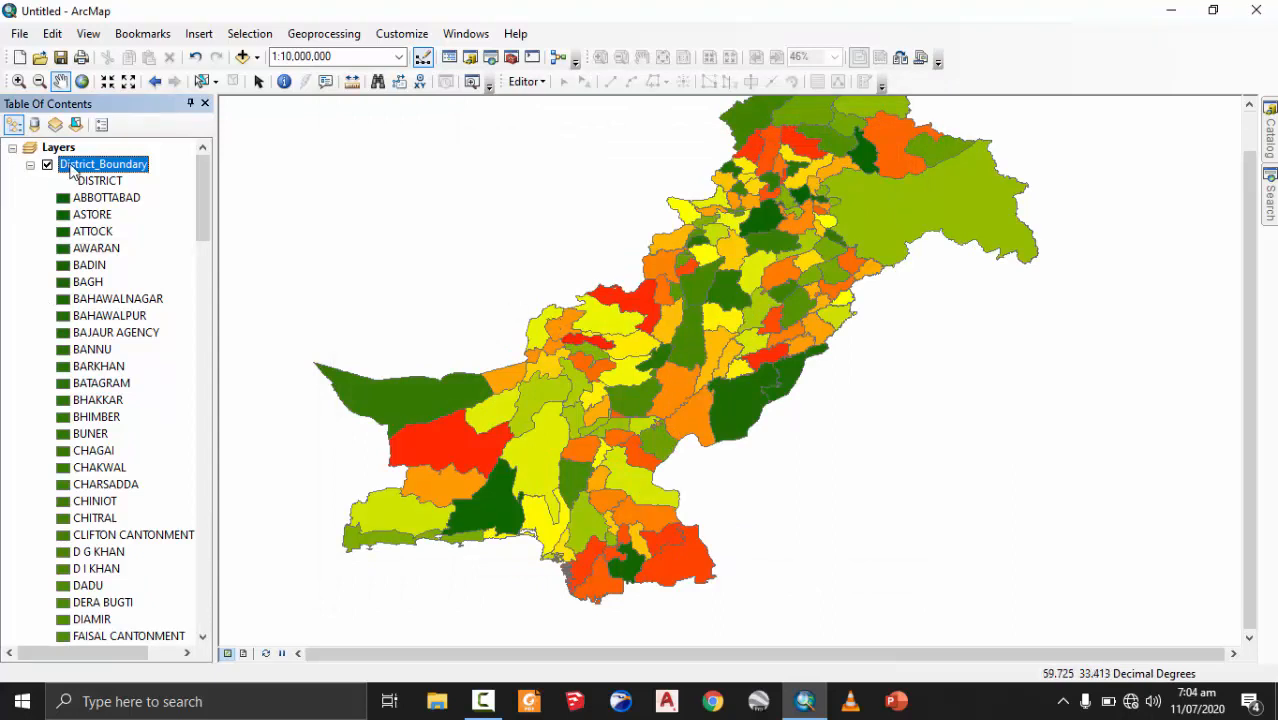
- Turn on feature labels for the District_Boundary layer and check the district names around Rajanpur
right_click(72, 170)
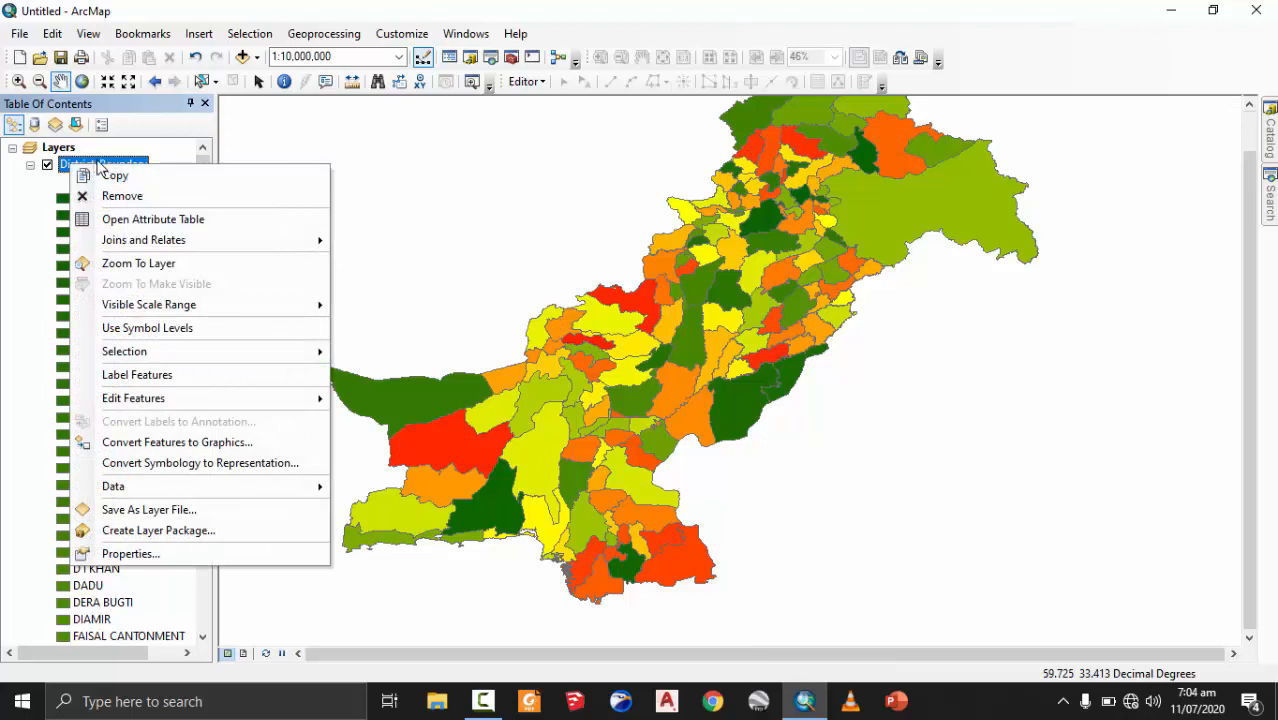
left_click(155, 375)
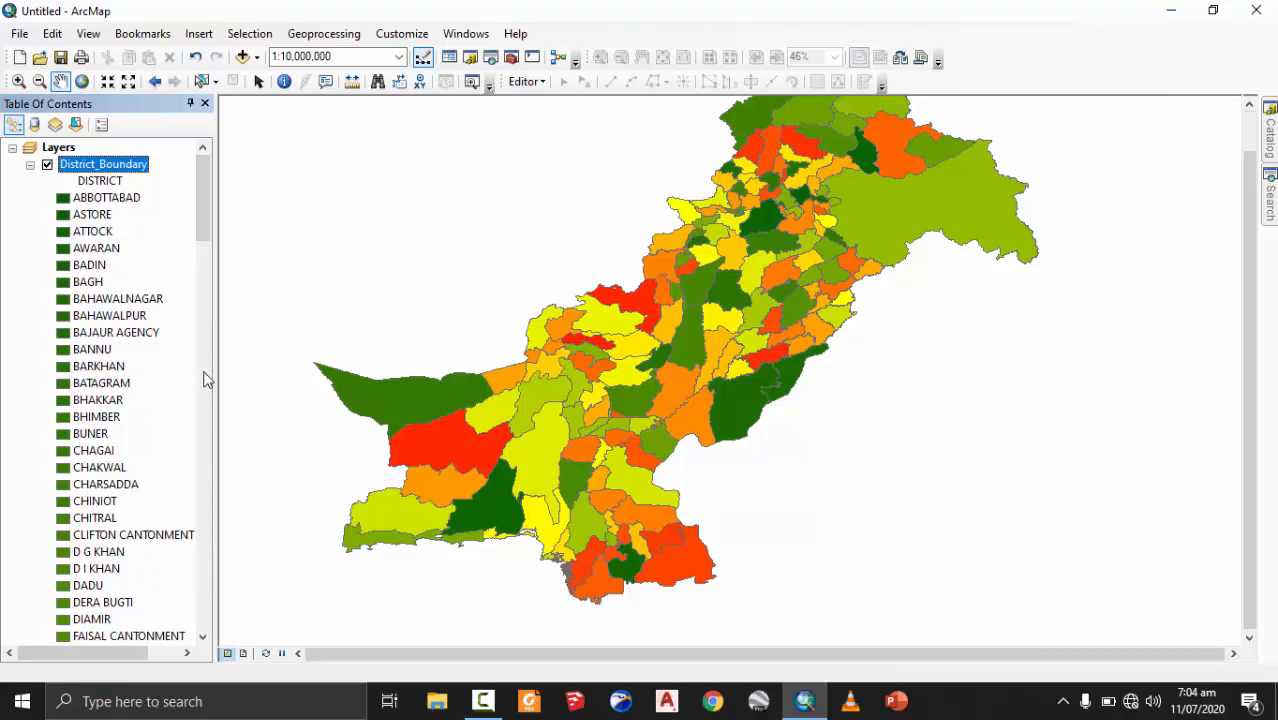
scroll(715, 401, "up", 3)
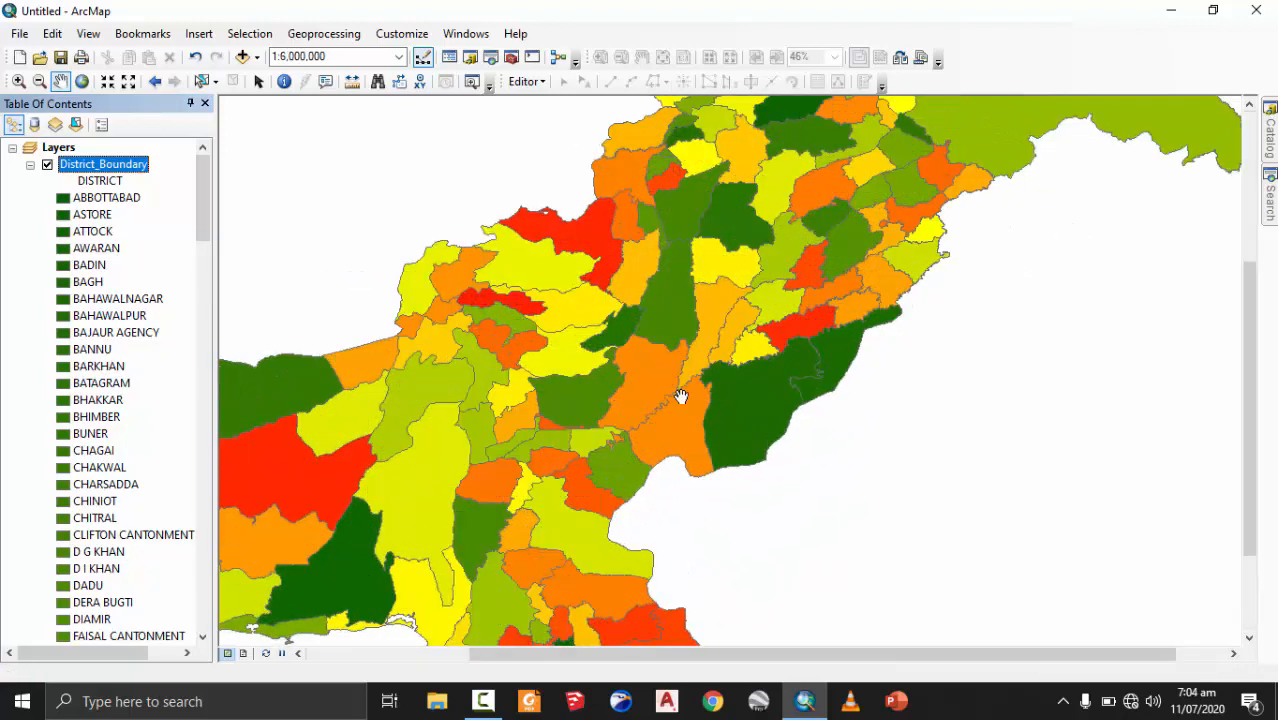
scroll(652, 398, "up", 4)
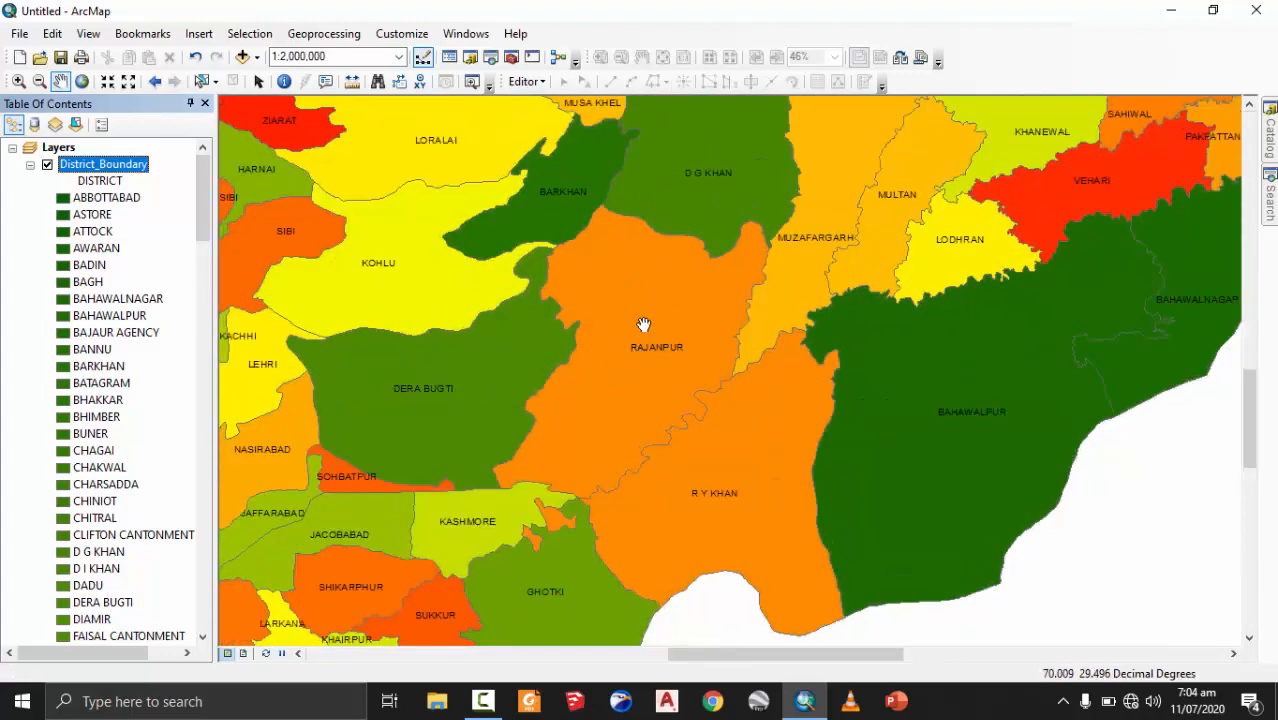
- Select the Mianwali district on the map with the Select Features tool
left_click(258, 84)
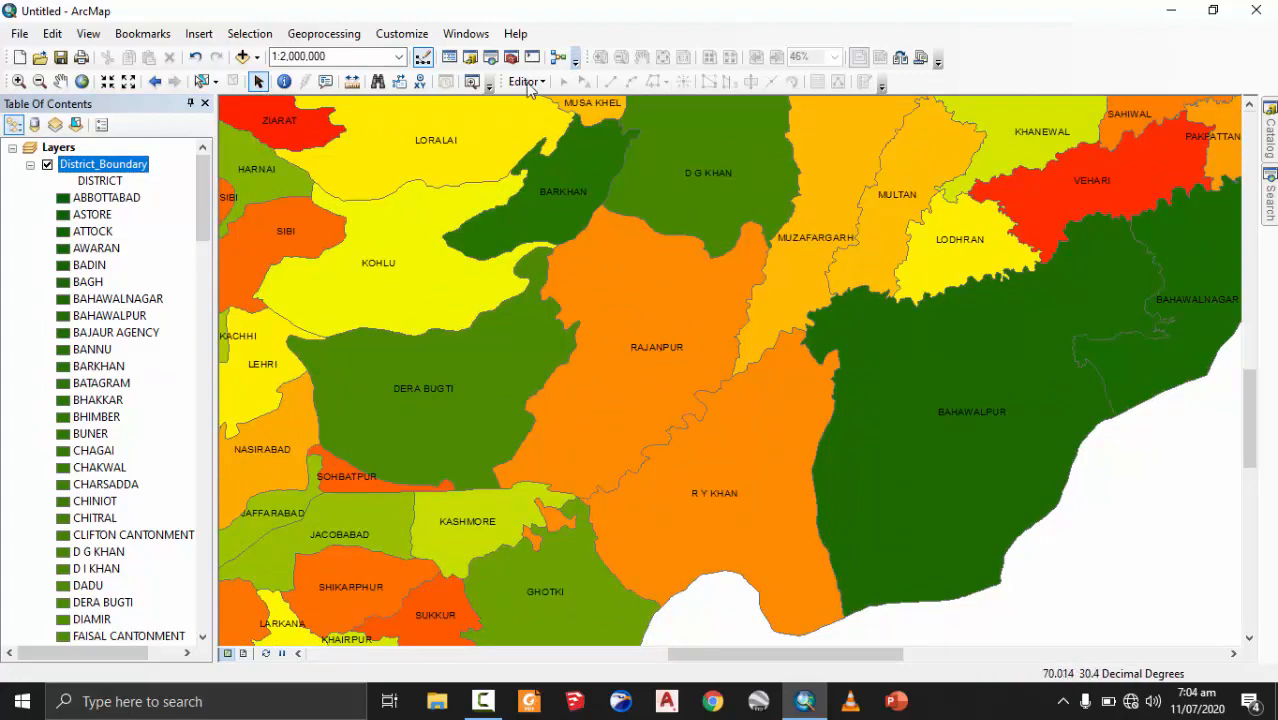
left_click(201, 81)
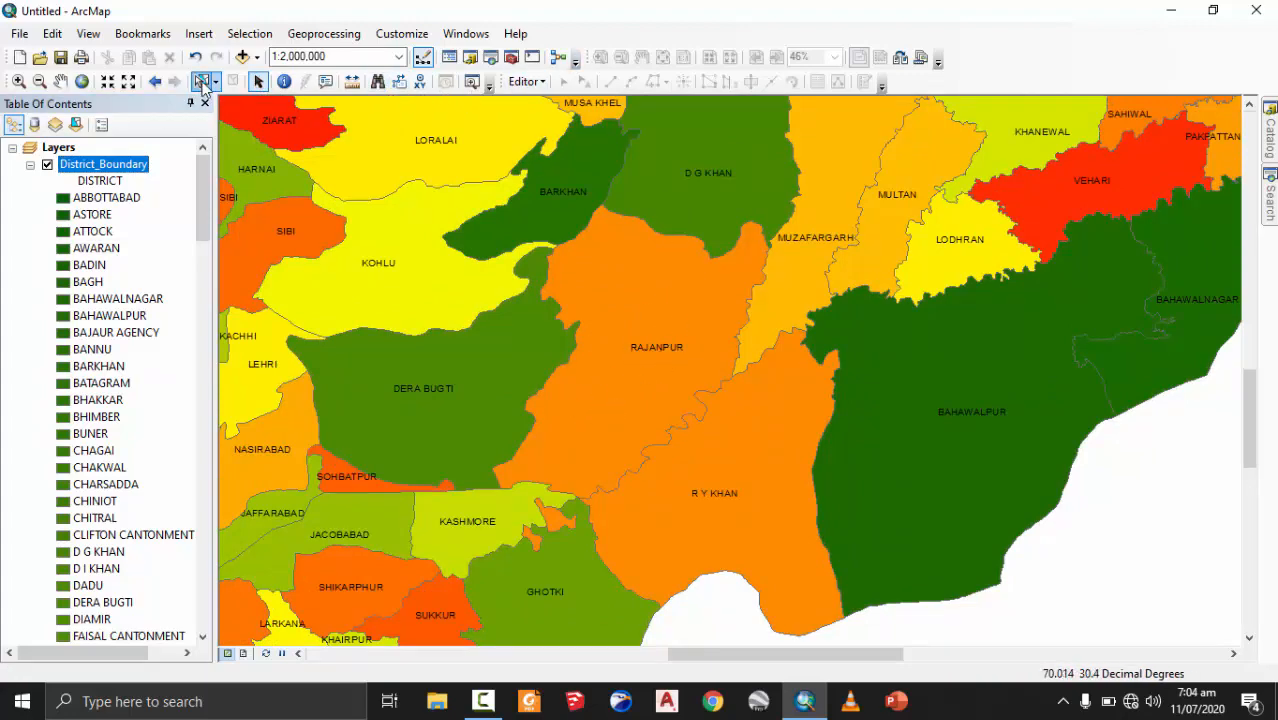
scroll(489, 437, "down", 3)
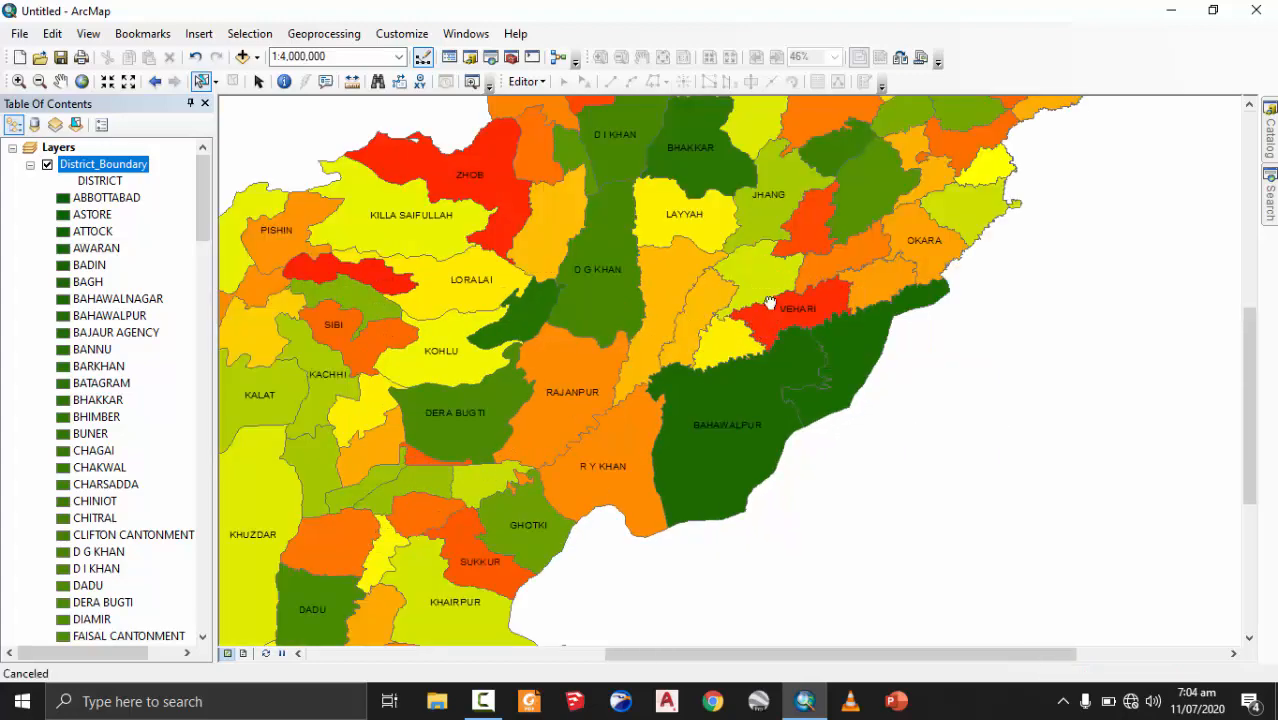
scroll(785, 293, "down", 1)
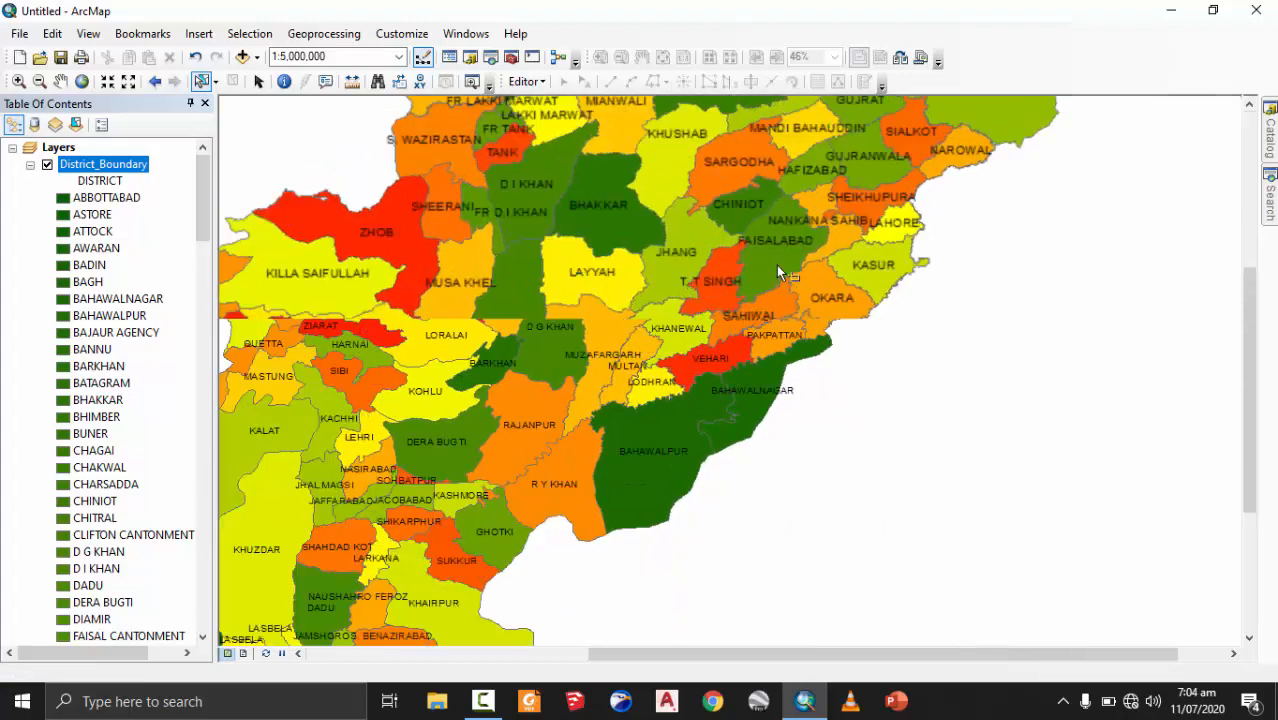
scroll(778, 268, "up", 1)
scroll(838, 172, "down", 1)
middle_click(913, 130)
left_click_drag(913, 130, 804, 273)
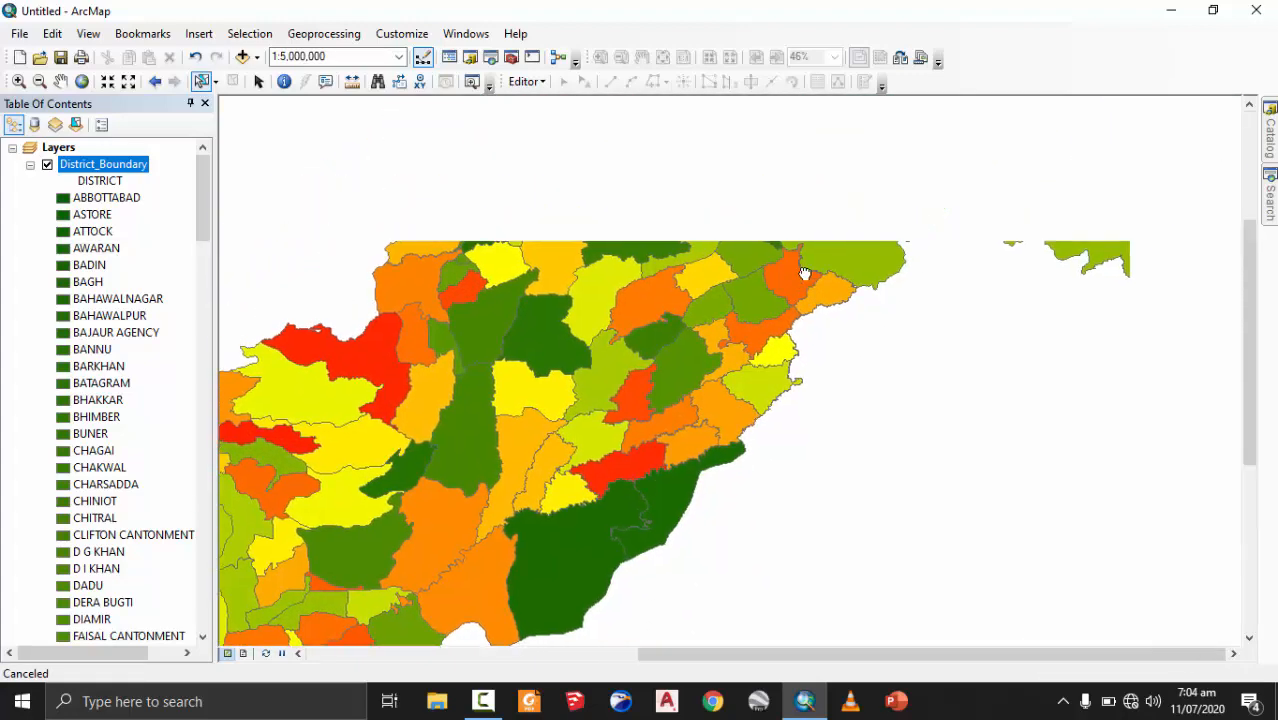
scroll(695, 252, "up", 3)
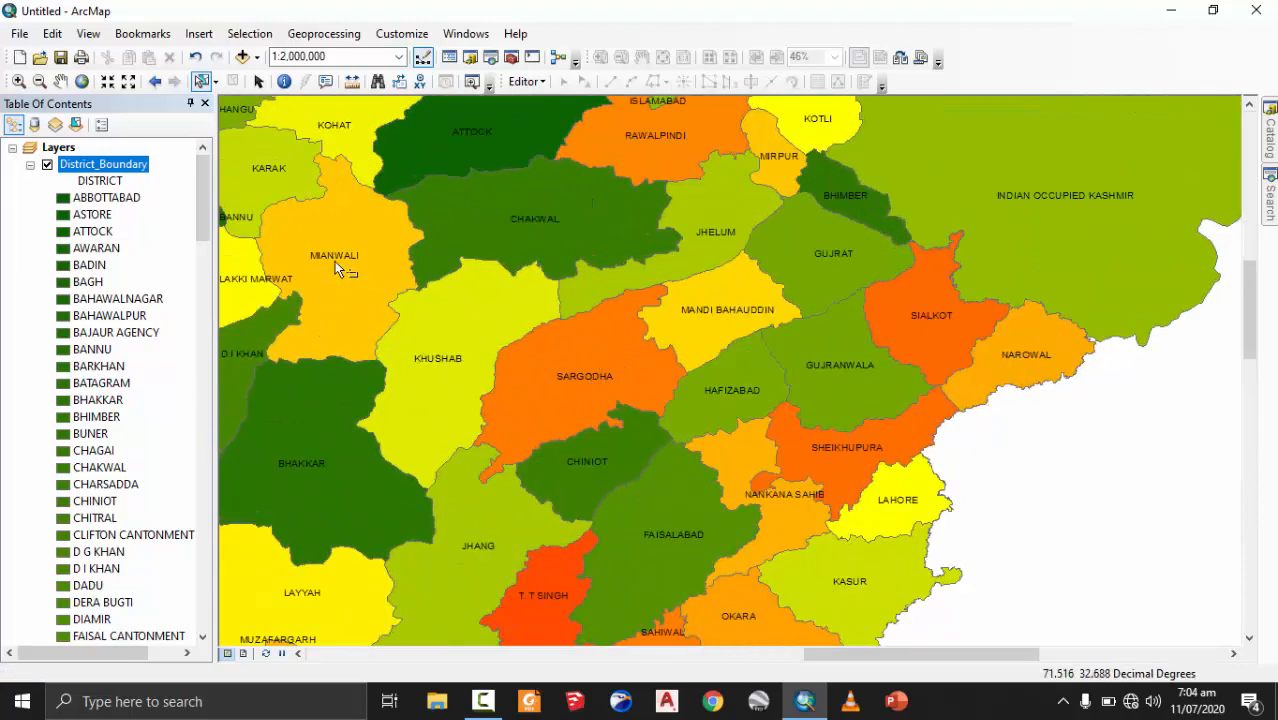
left_click(348, 288)
- Bring the whole country into view, switch the map to layout view, and deselect the data frame
scroll(405, 322, "down", 1)
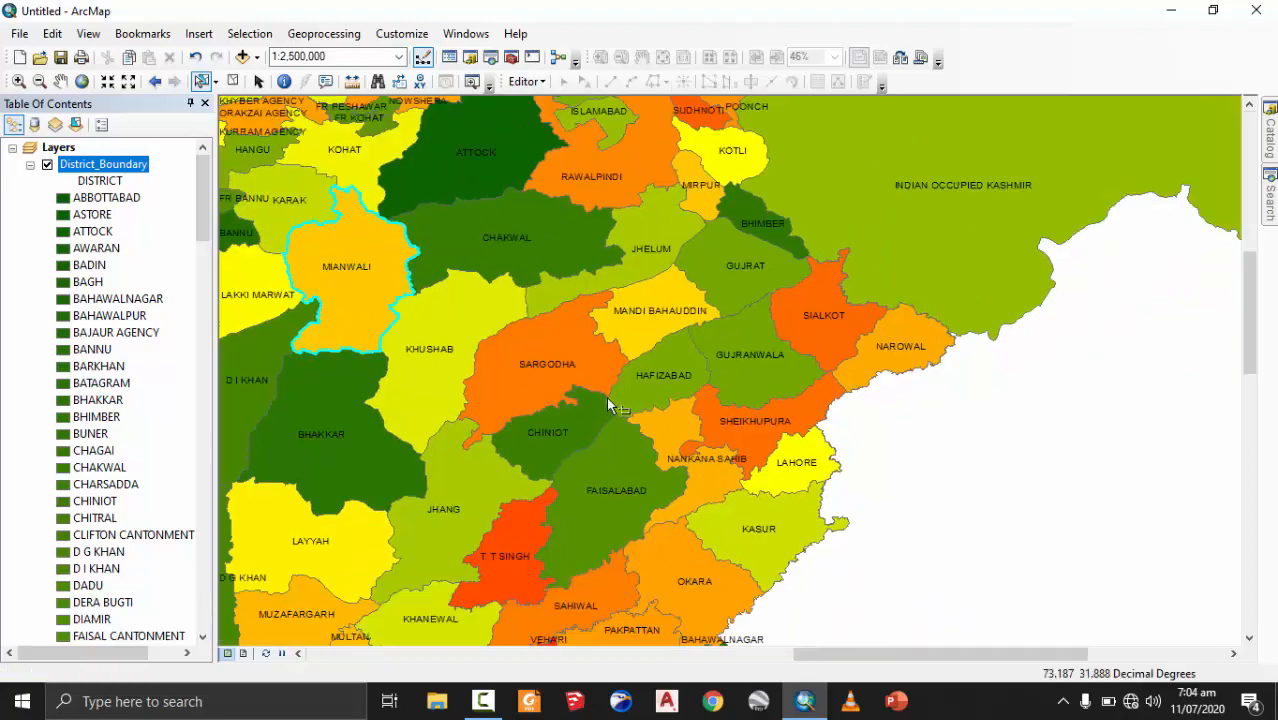
scroll(613, 380, "down", 4)
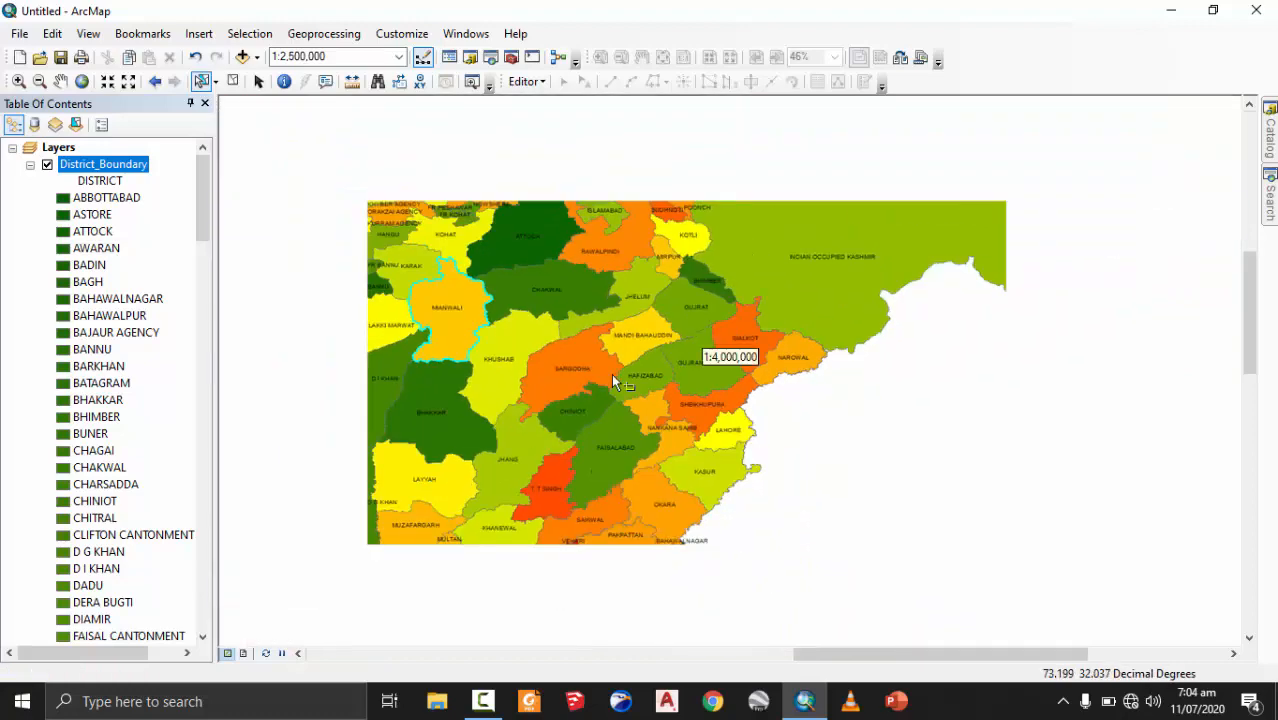
scroll(611, 373, "down", 1)
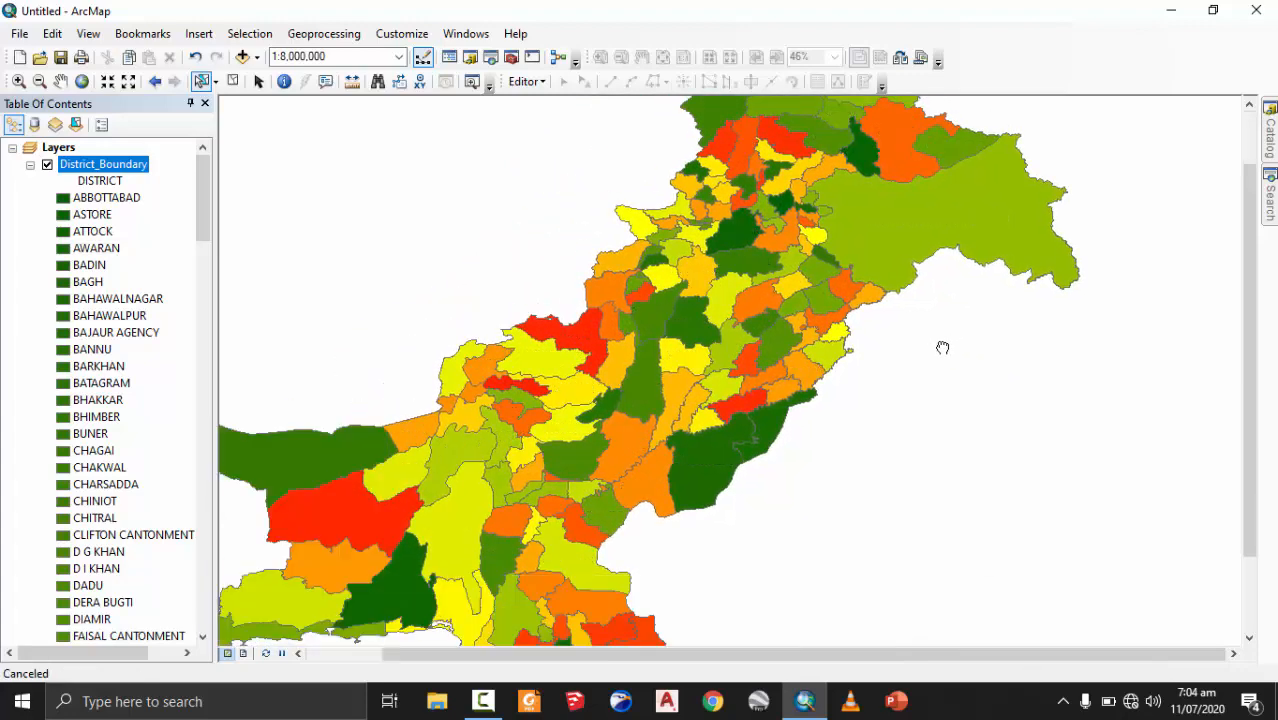
scroll(940, 348, "down", 1)
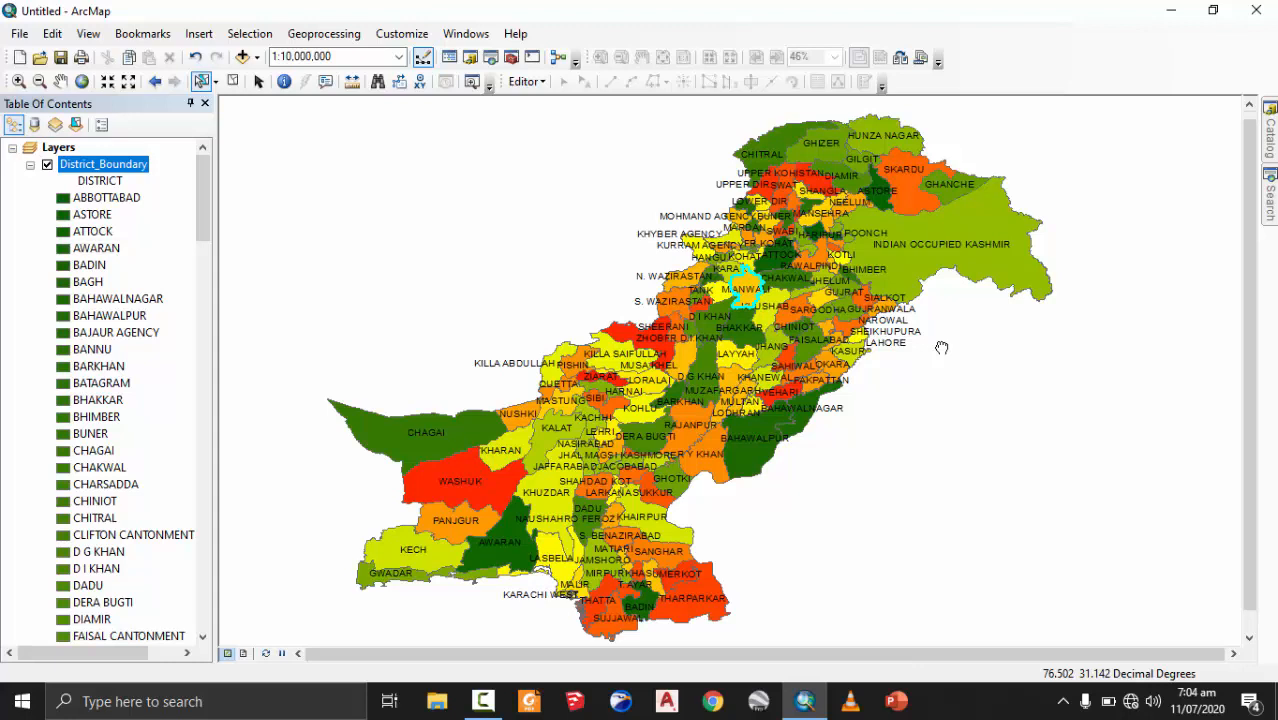
left_click(245, 654)
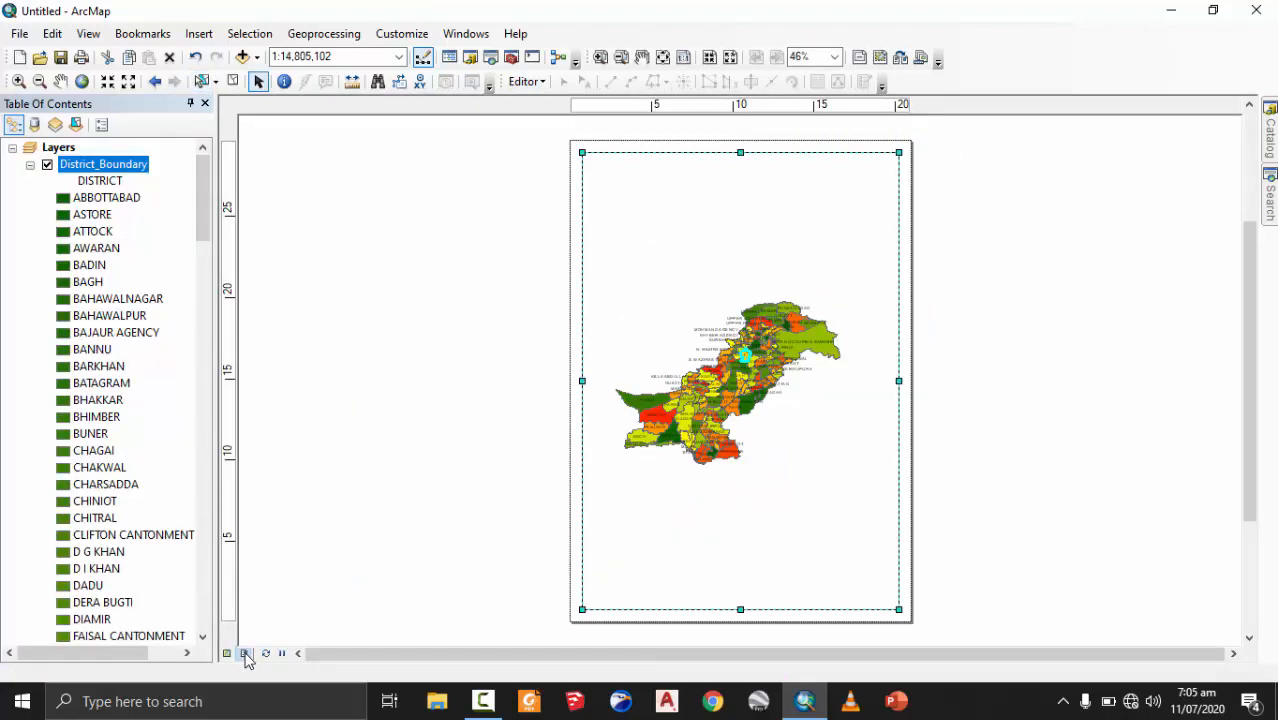
left_click(368, 434)
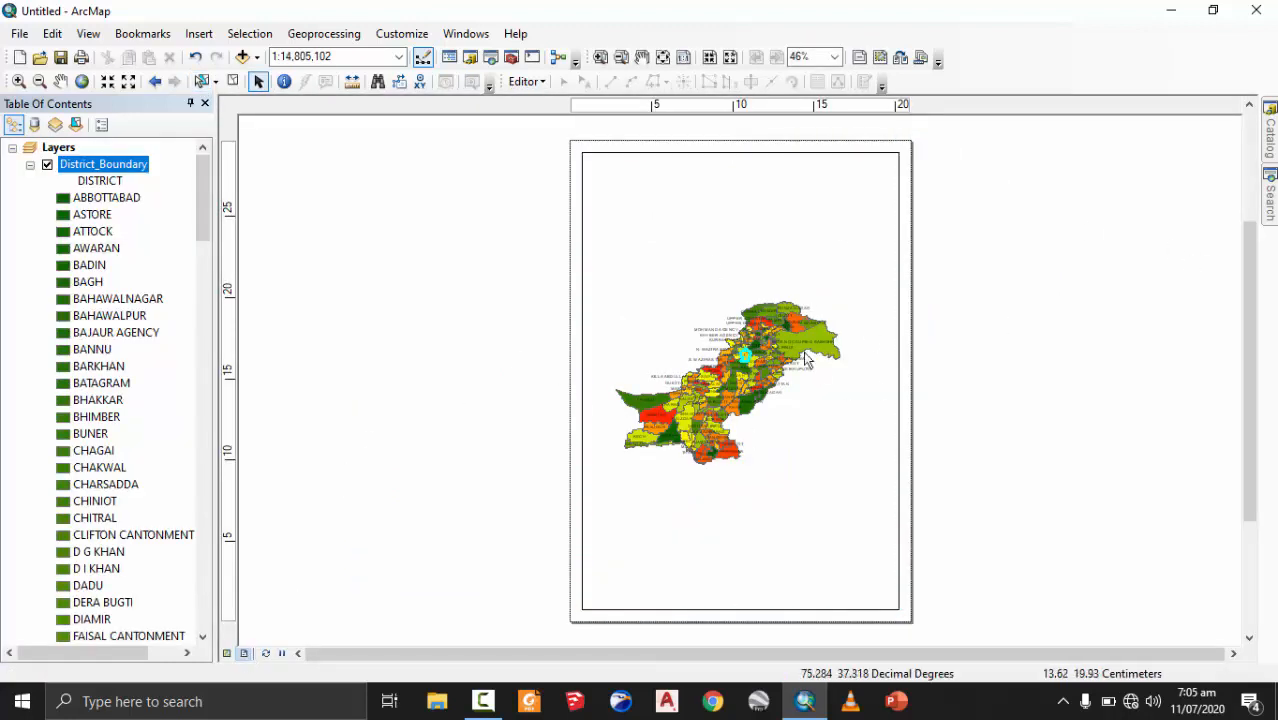
- Clear the Mianwali selection and enlarge the map in the layout to a scale of 1:12,500,000
left_click(202, 81)
left_click(716, 190)
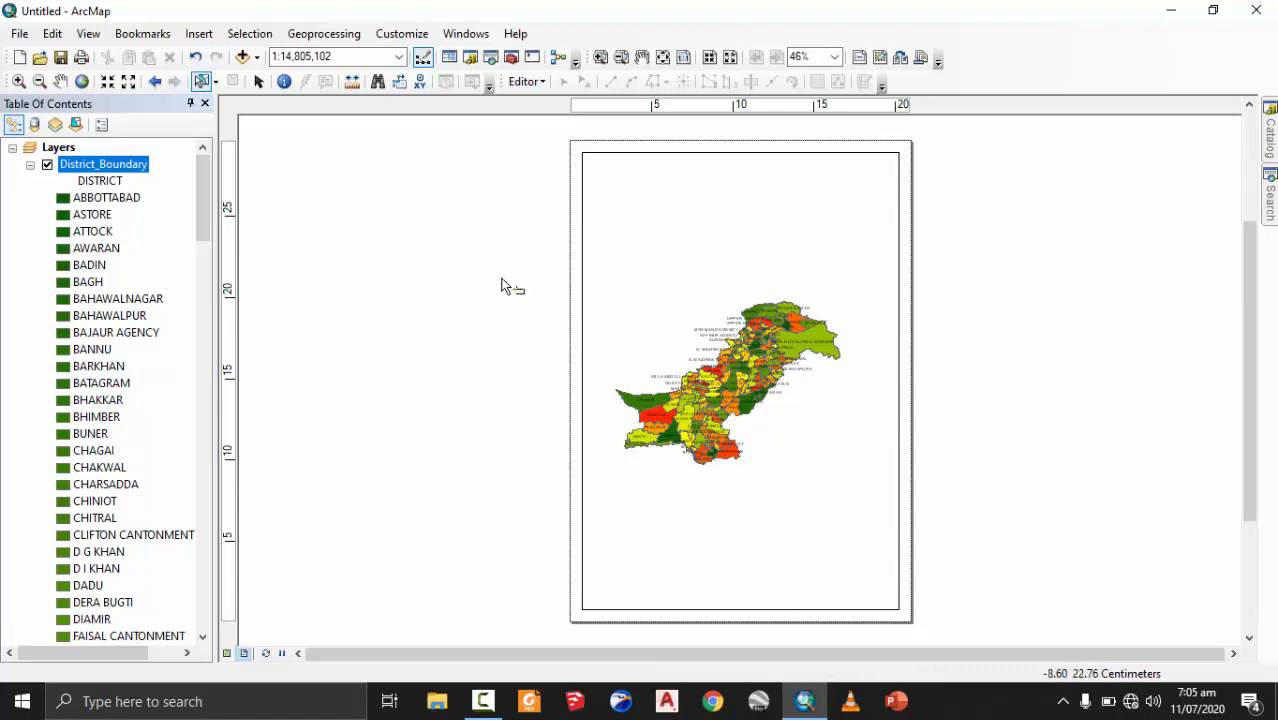
left_click(108, 84)
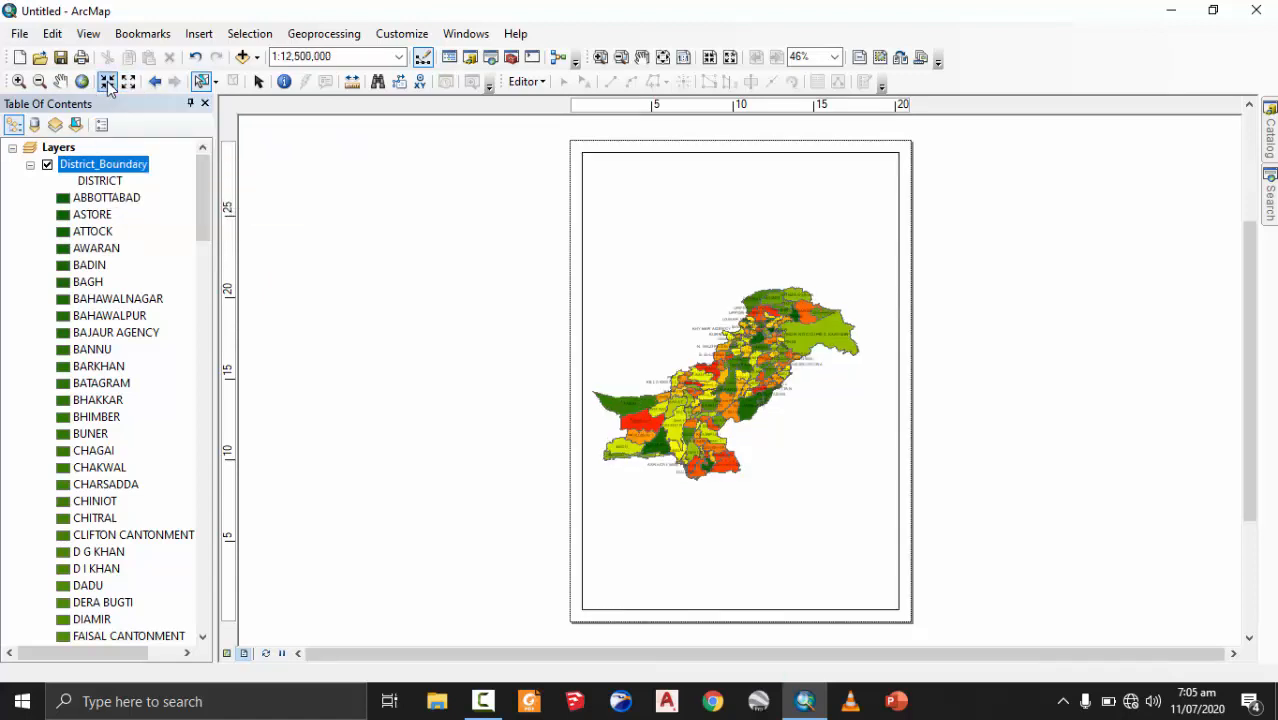
- Return the map to its full extent and set the layout's paper orientation to Landscape
left_click(108, 84)
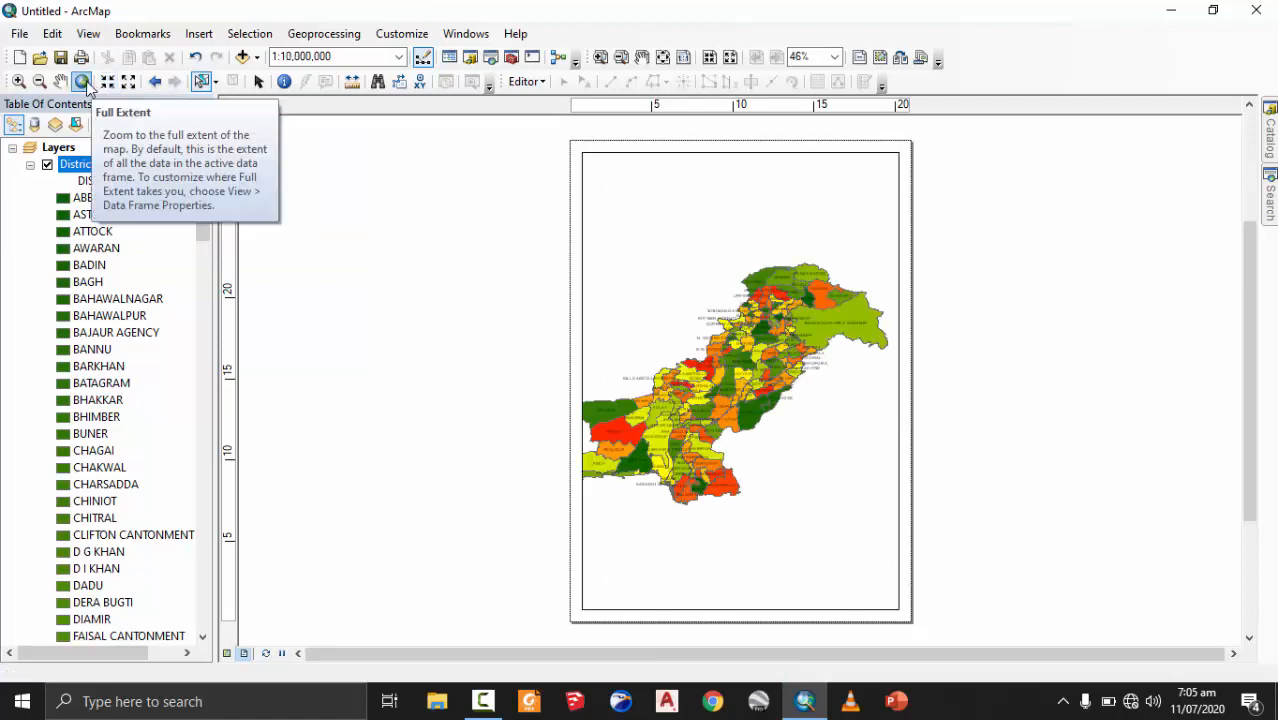
left_click(83, 83)
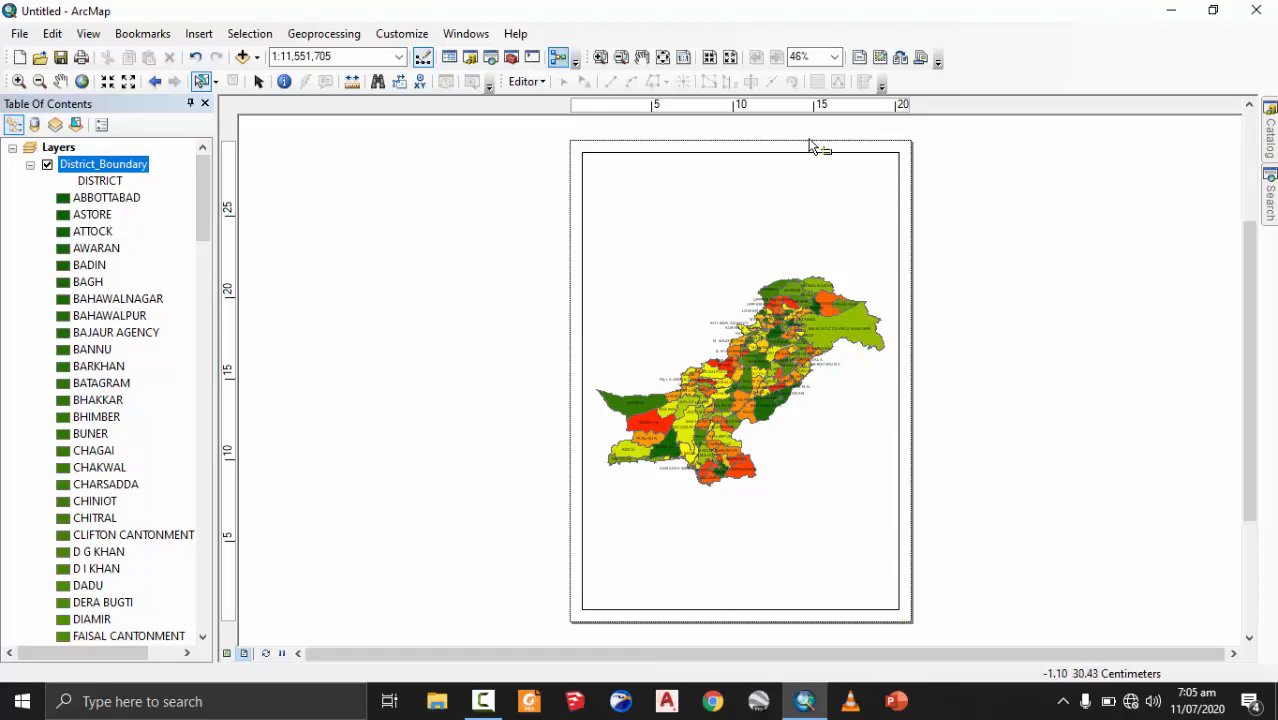
right_click(992, 222)
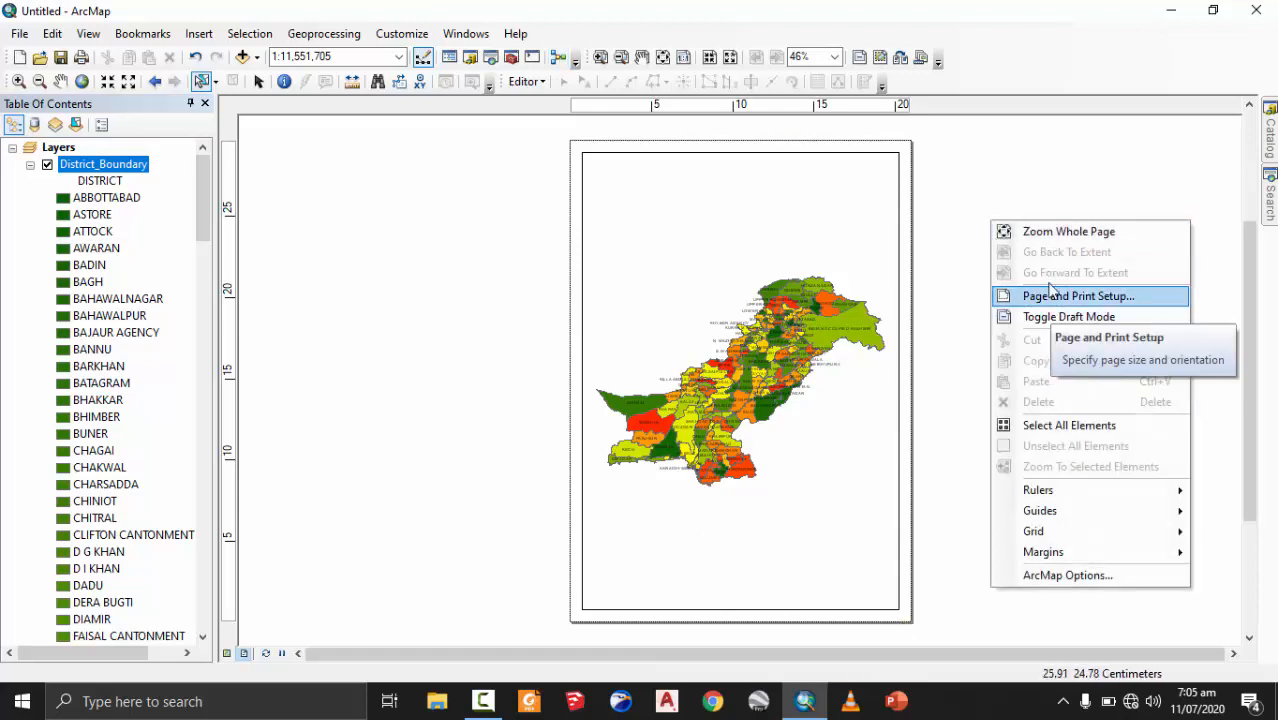
right_click(990, 175)
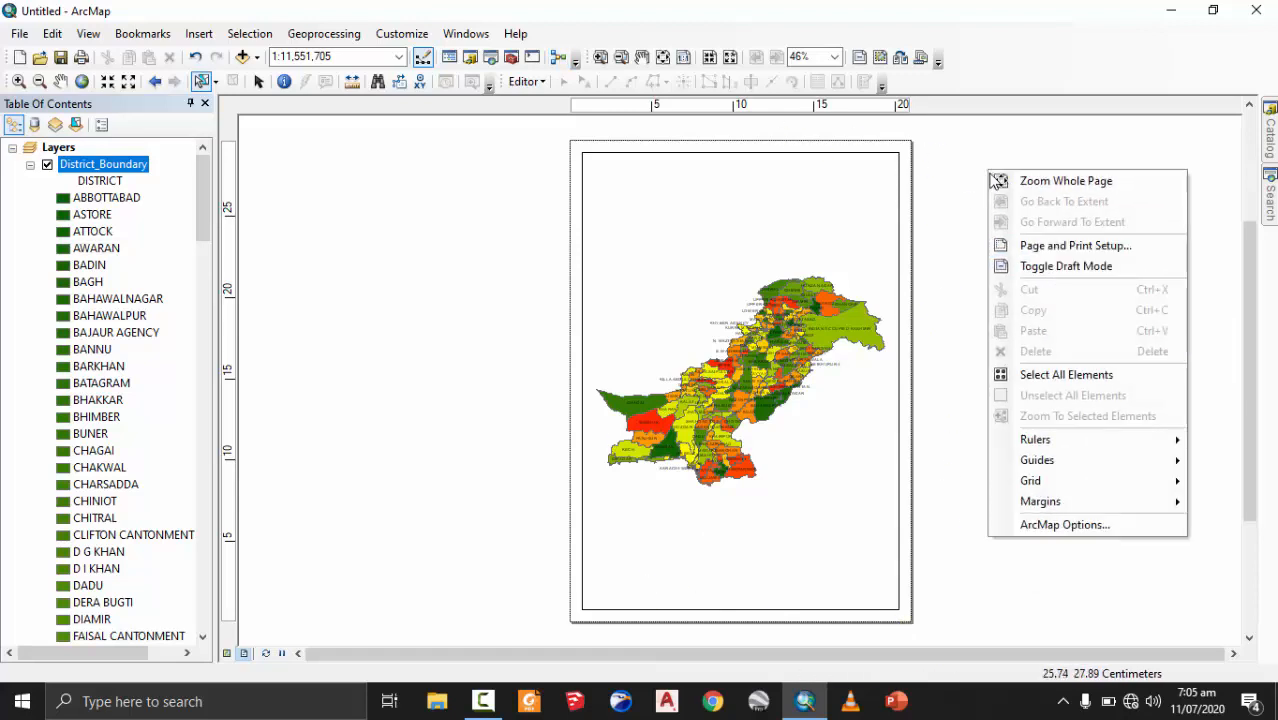
left_click(1047, 247)
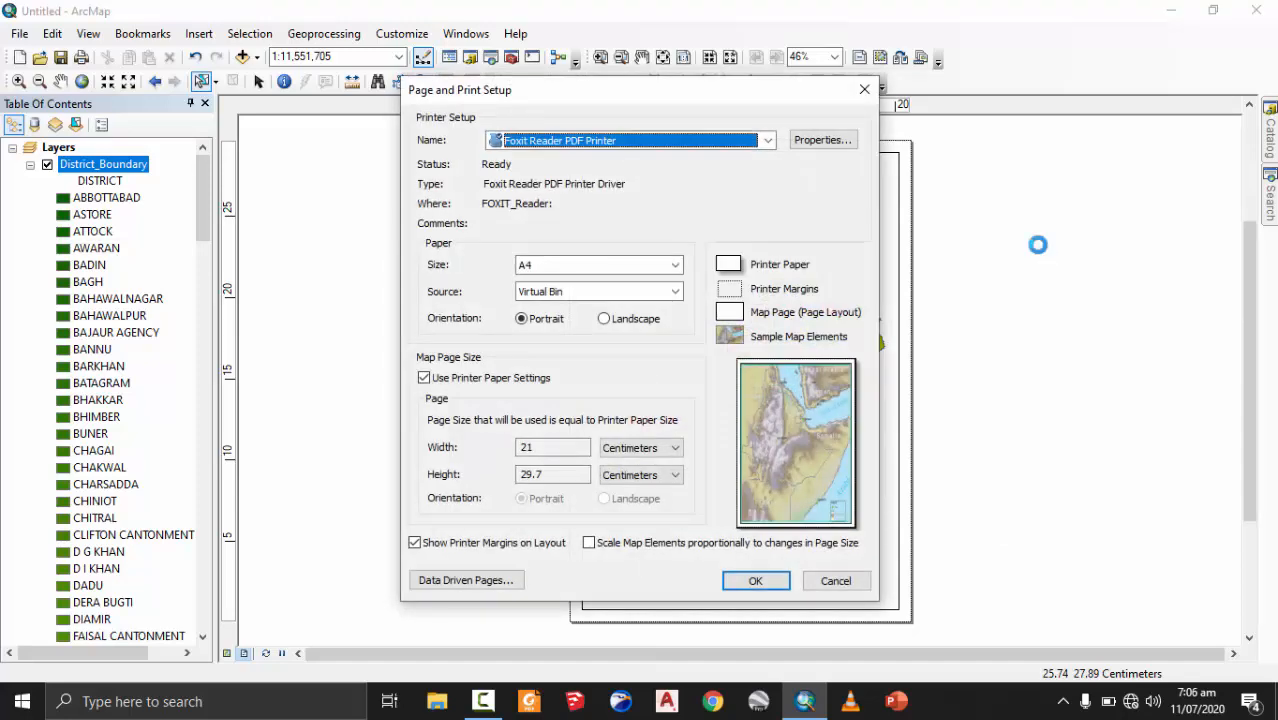
left_click(607, 320)
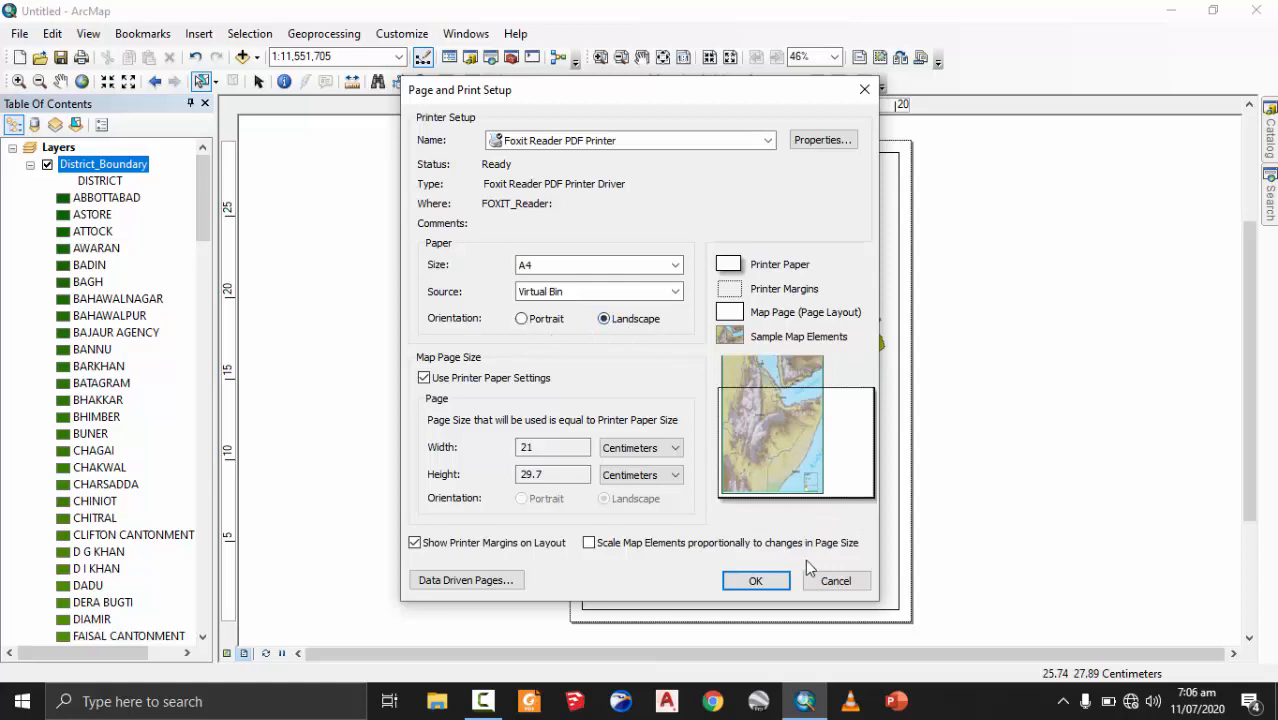
left_click(756, 581)
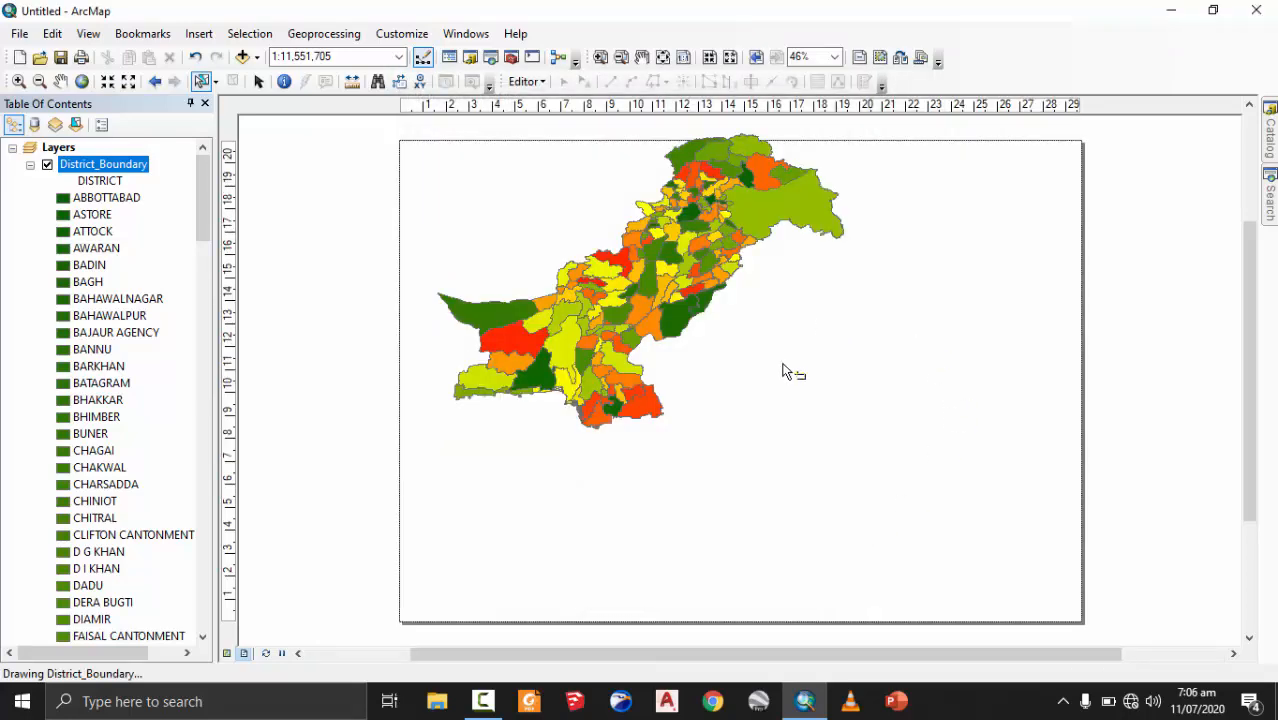
- Fit the data frame to the landscape page's margins and zoom the map to its full extent within it
scroll(758, 458, "down", 2)
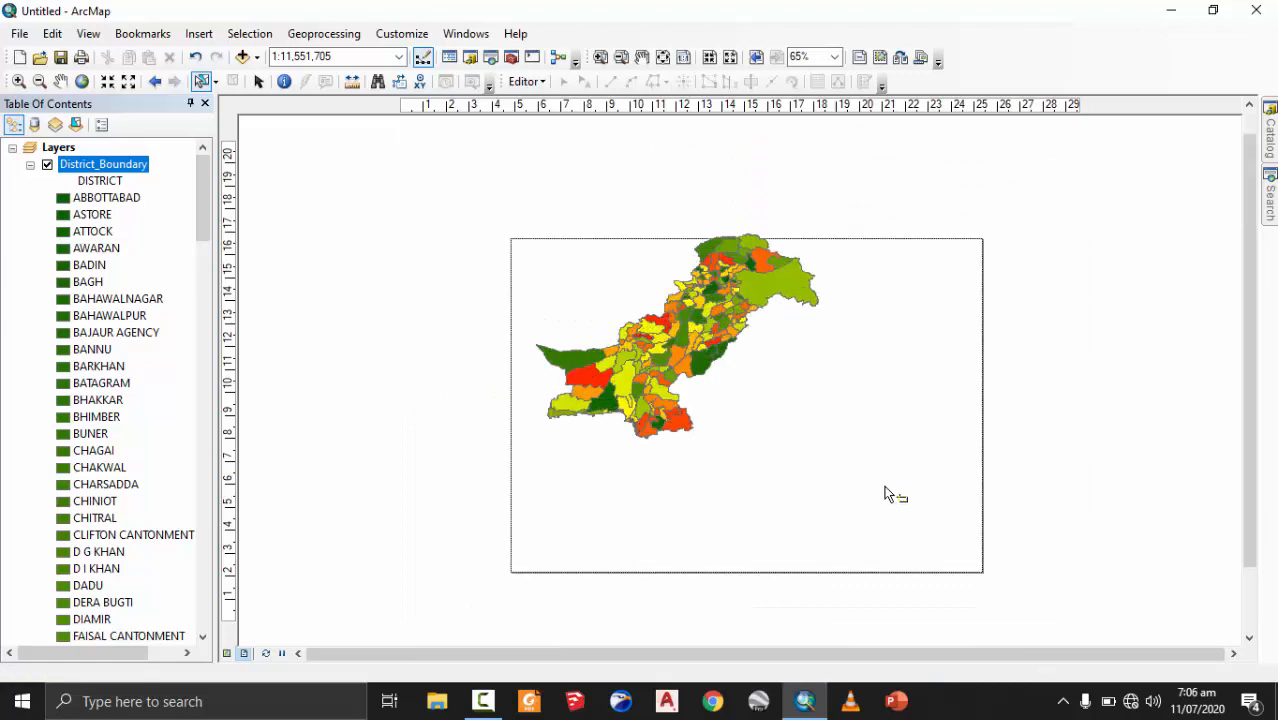
left_click_drag(898, 500, 834, 470)
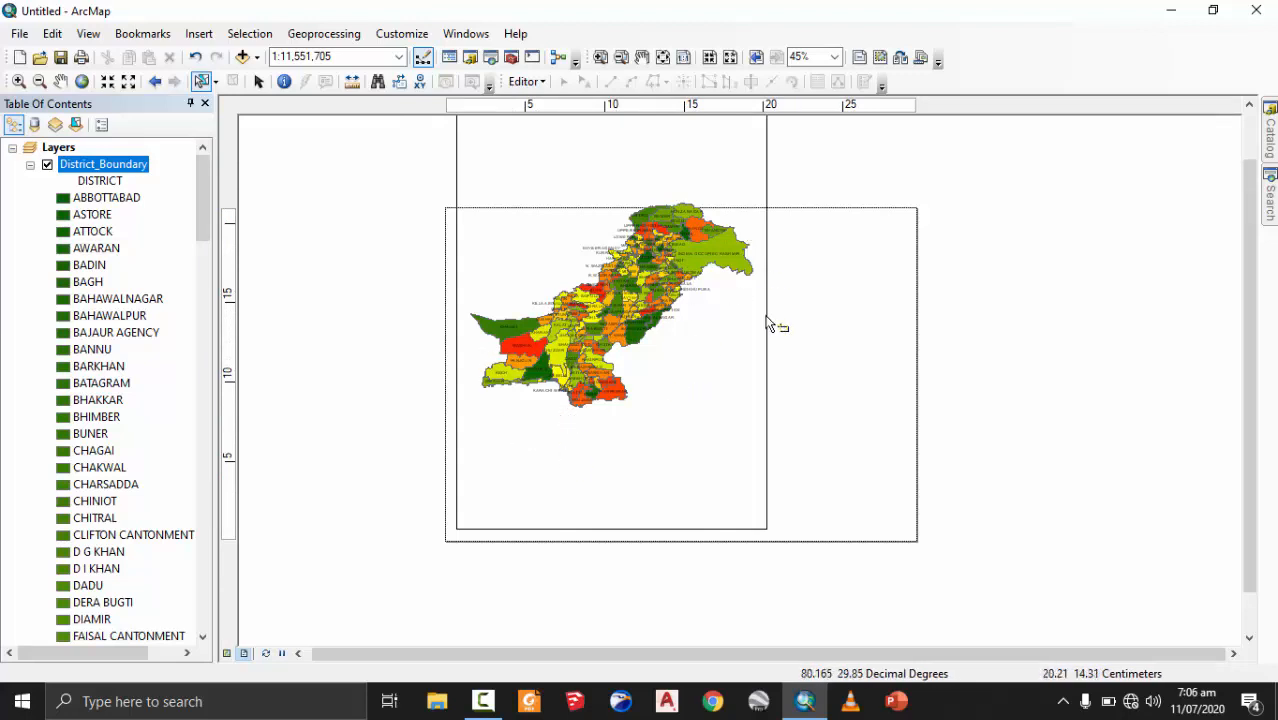
left_click_drag(721, 383, 691, 376)
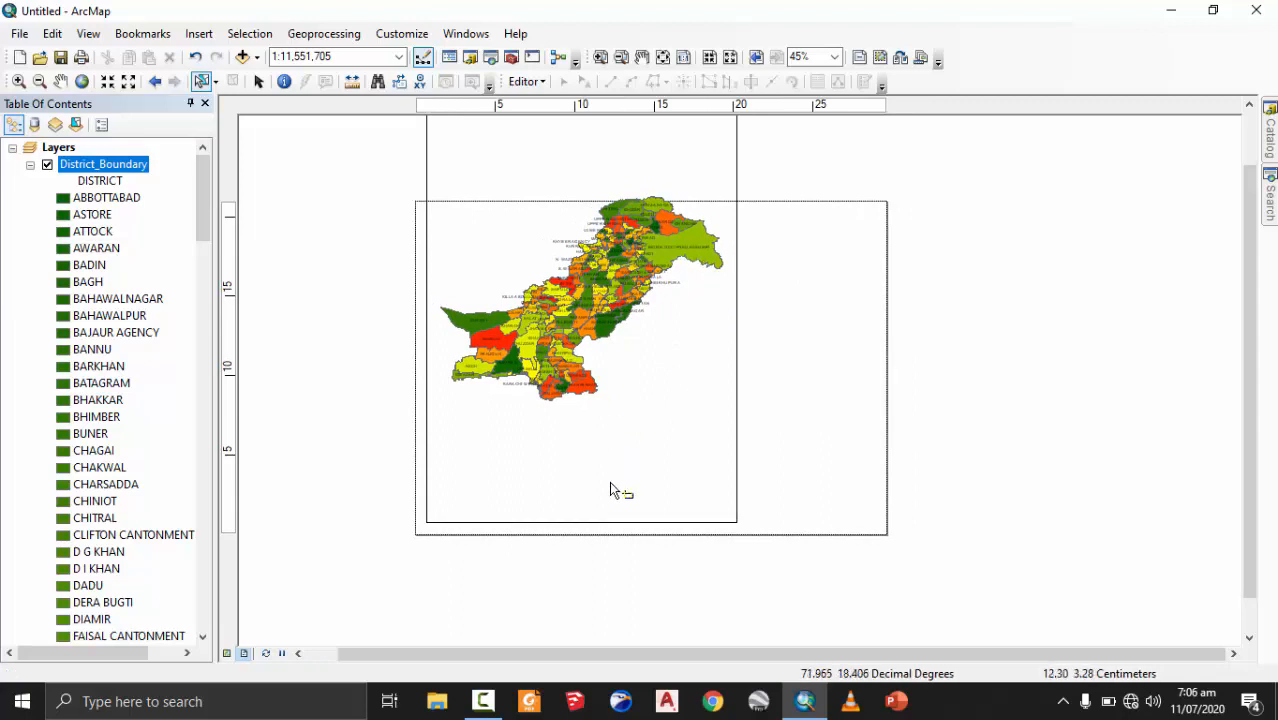
left_click_drag(675, 447, 662, 451)
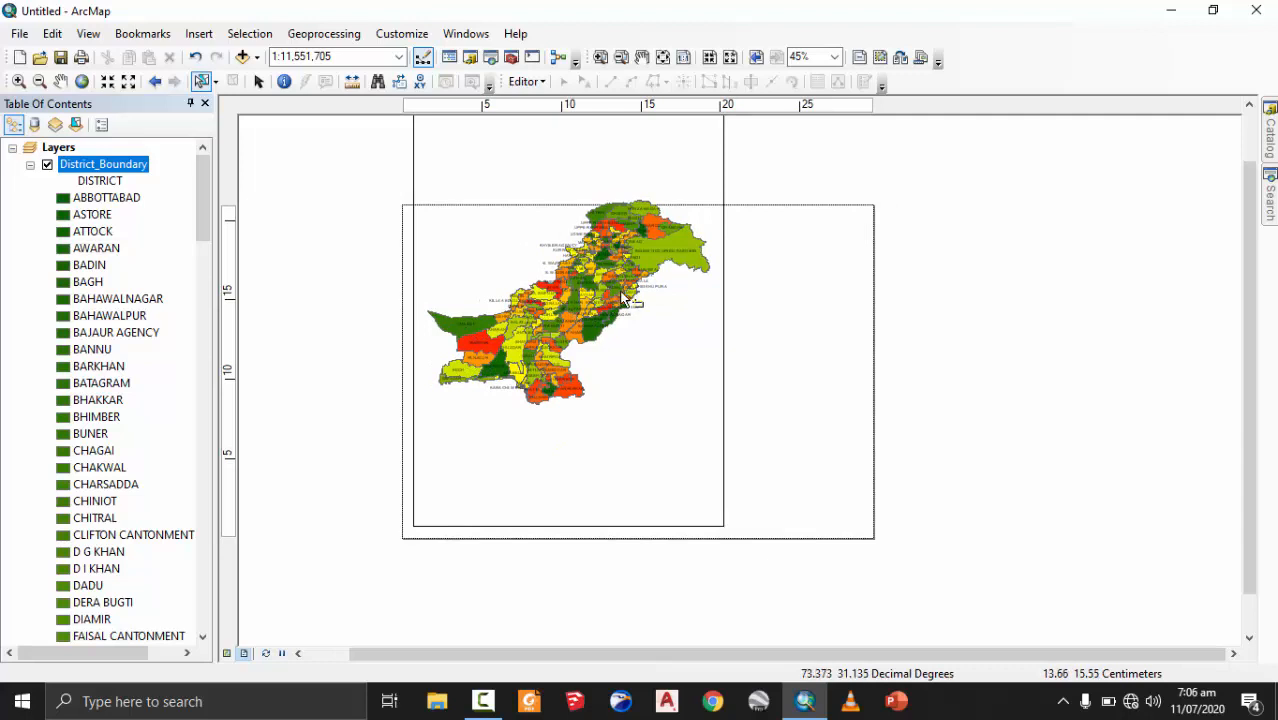
left_click_drag(637, 318, 599, 327)
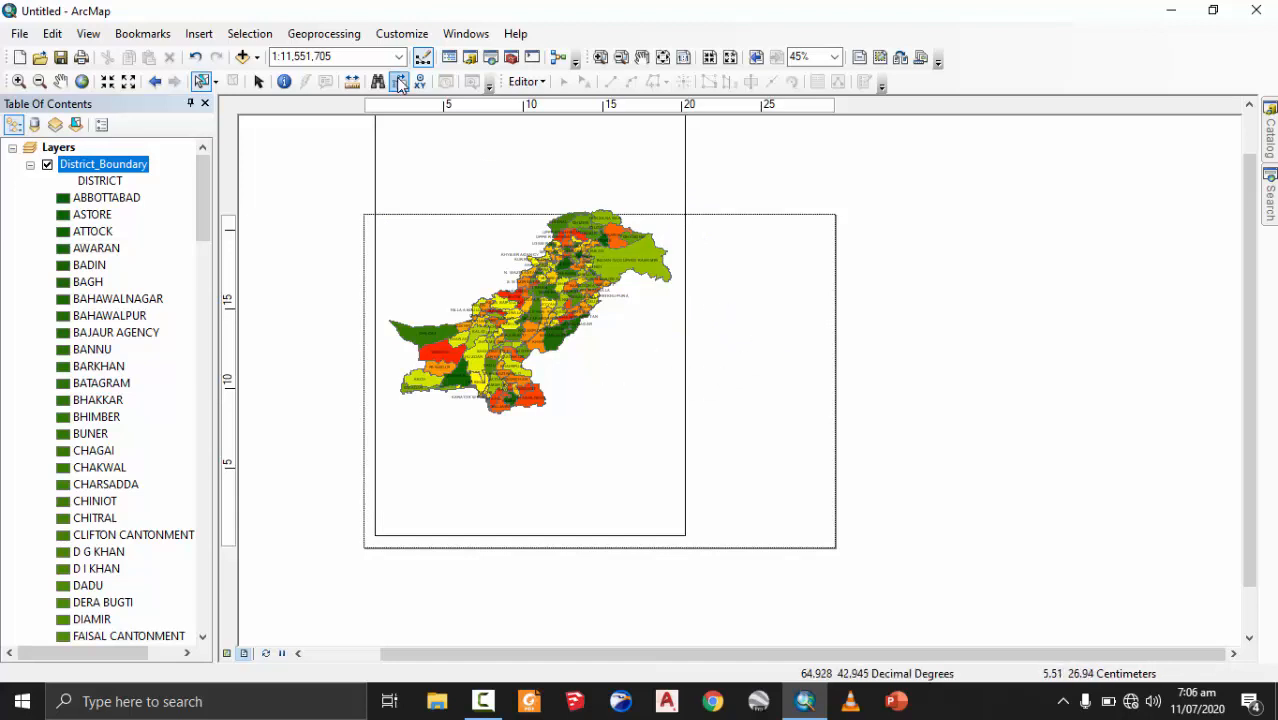
left_click(258, 81)
left_click(570, 437)
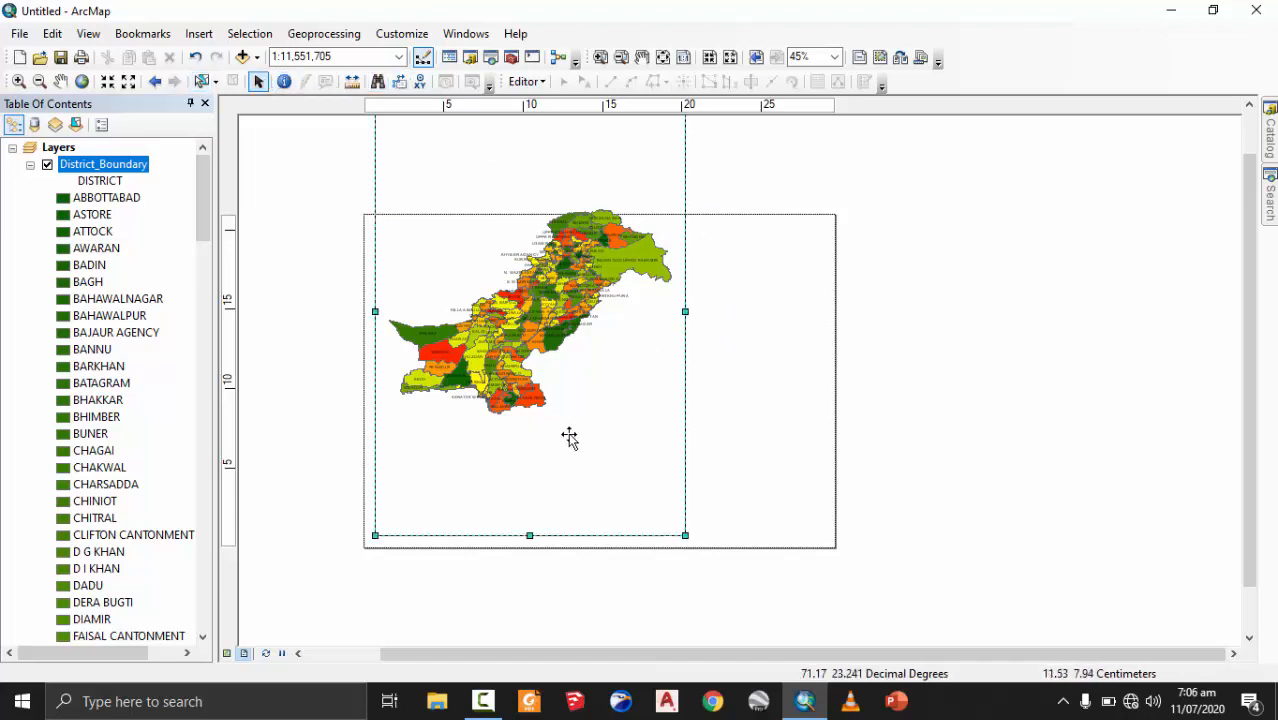
right_click(633, 411)
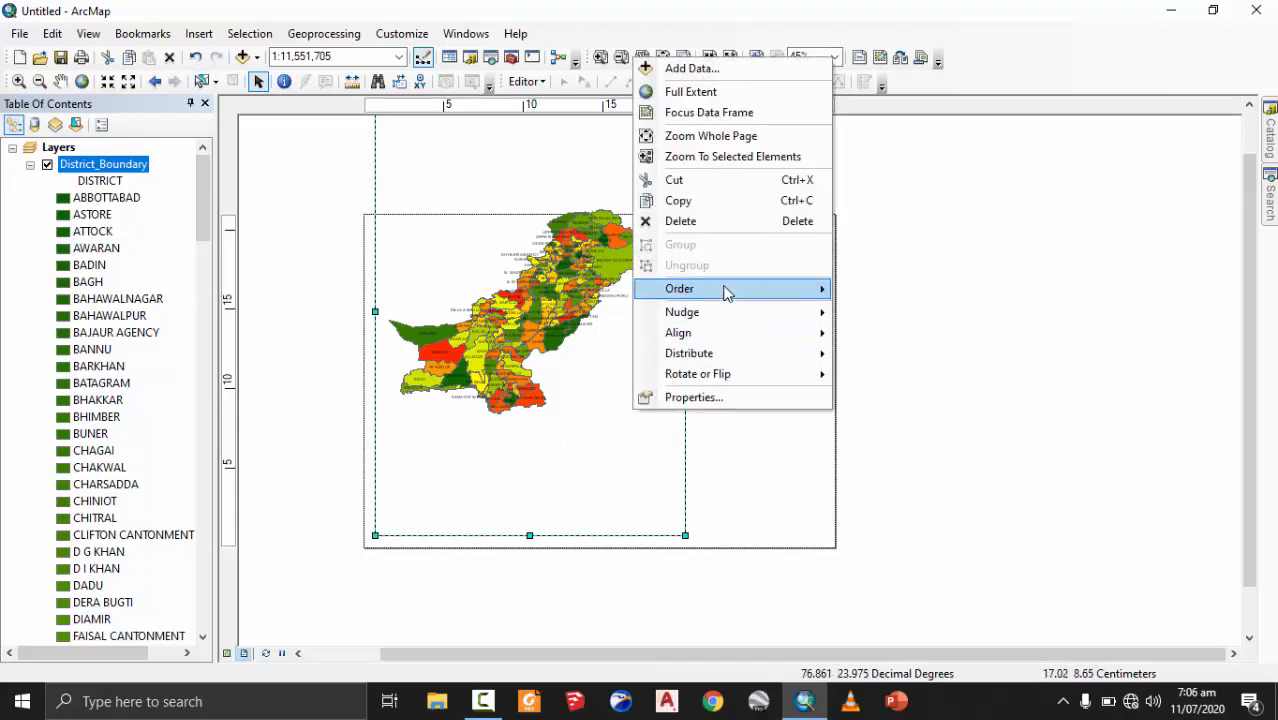
mouse_move(715, 340)
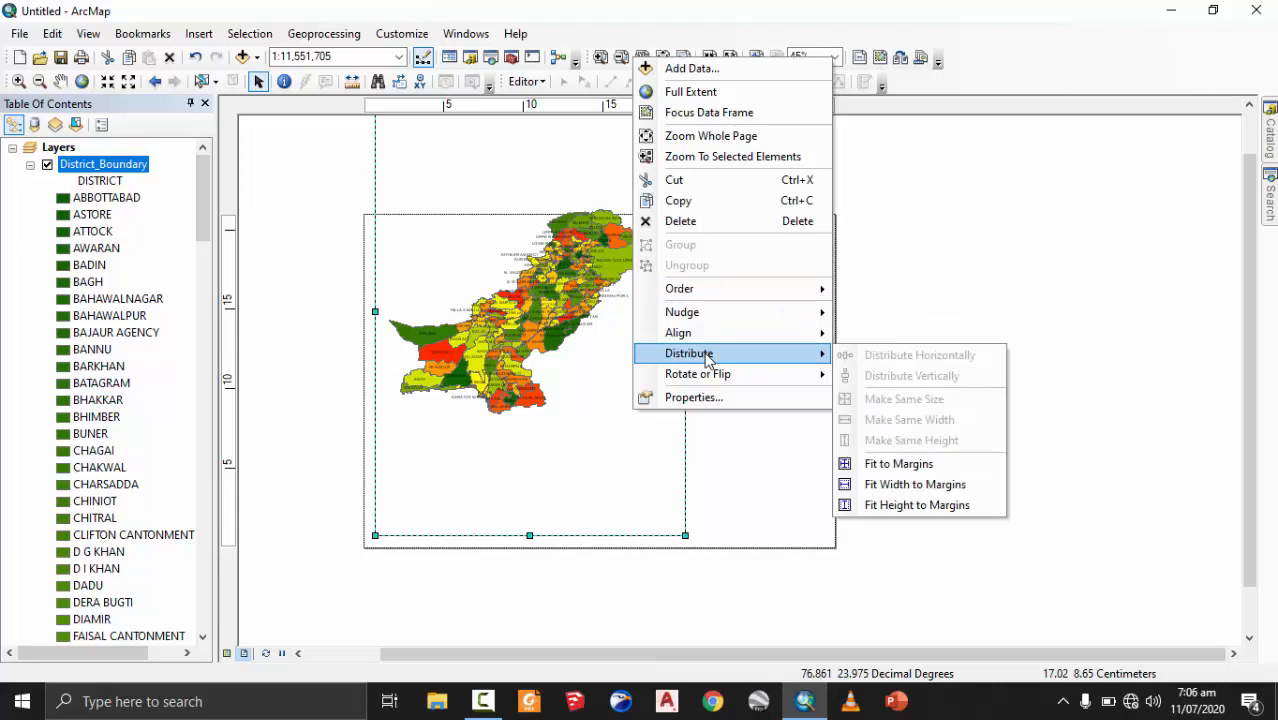
left_click(898, 464)
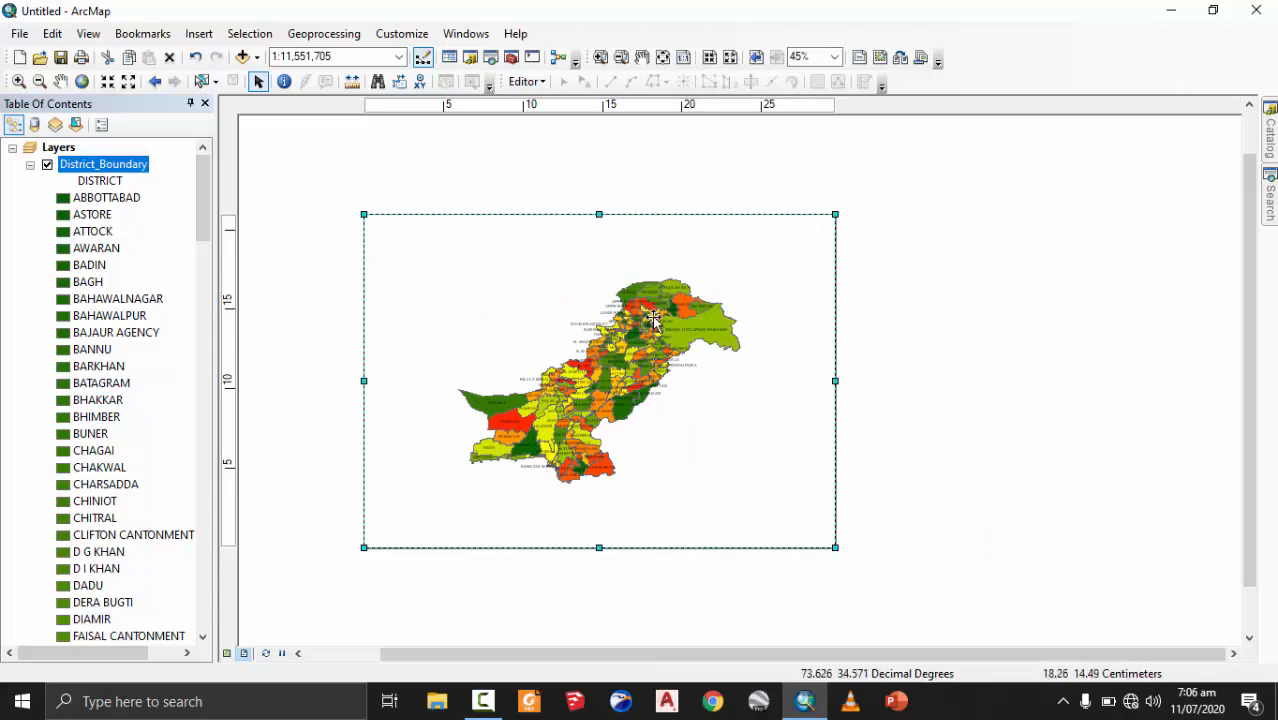
left_click(82, 81)
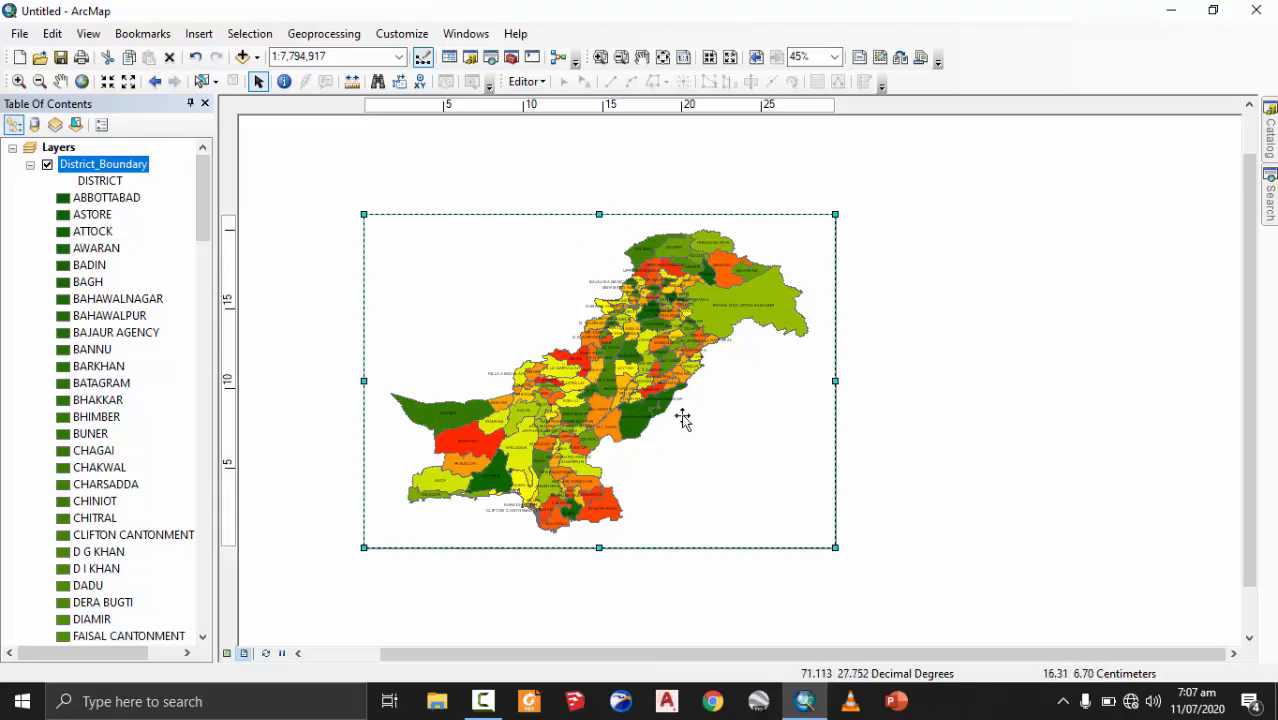
- Insert a north arrow in the ESRI North 17 style into the layout
left_click(200, 34)
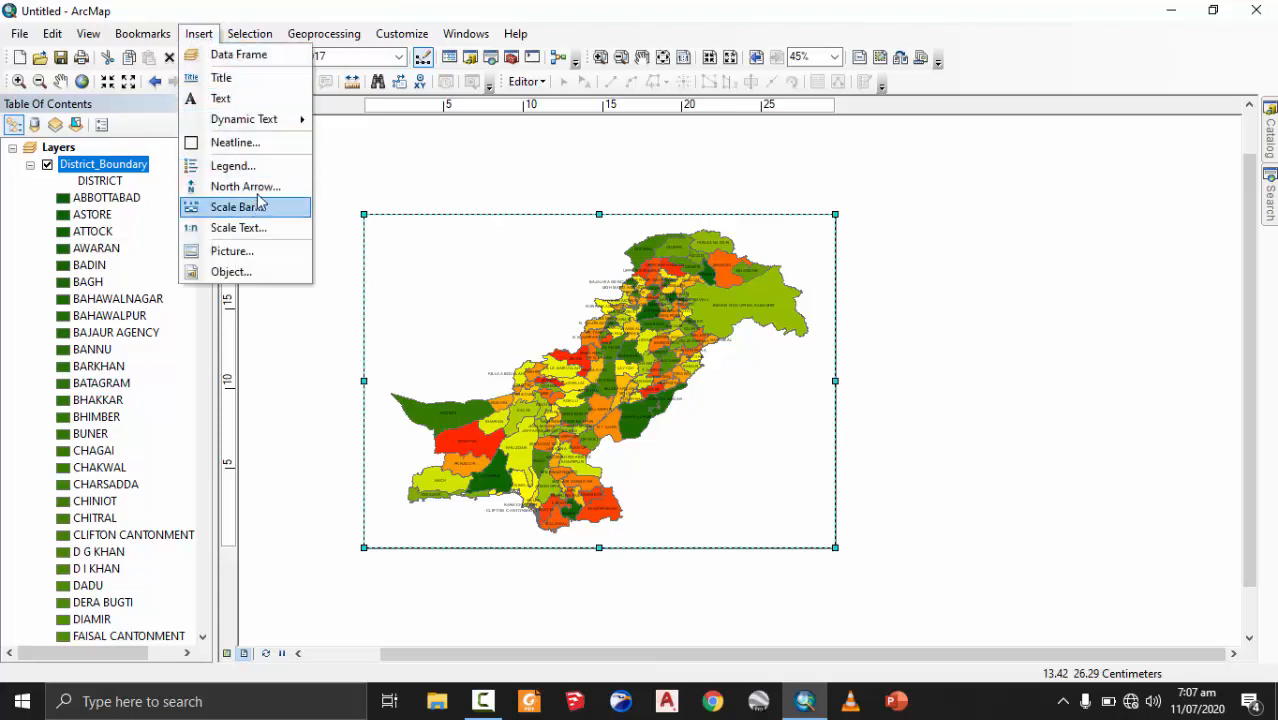
left_click(245, 187)
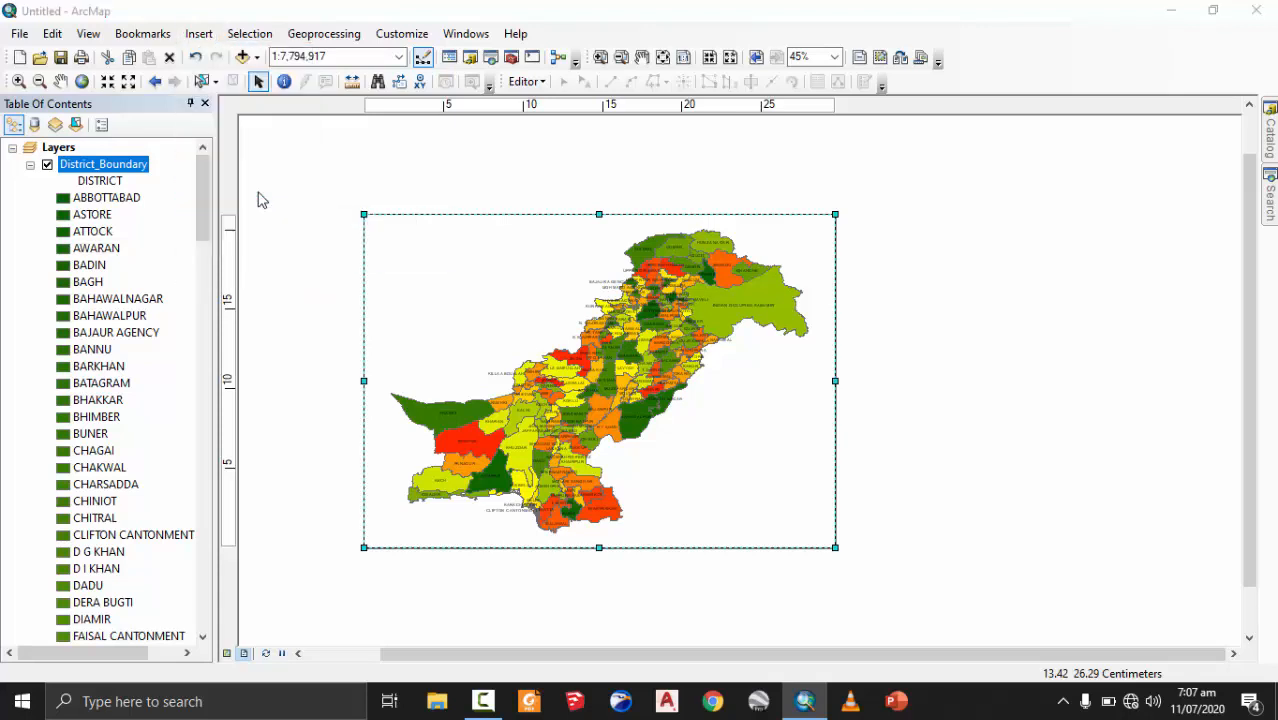
scroll(195, 267, "down", 5)
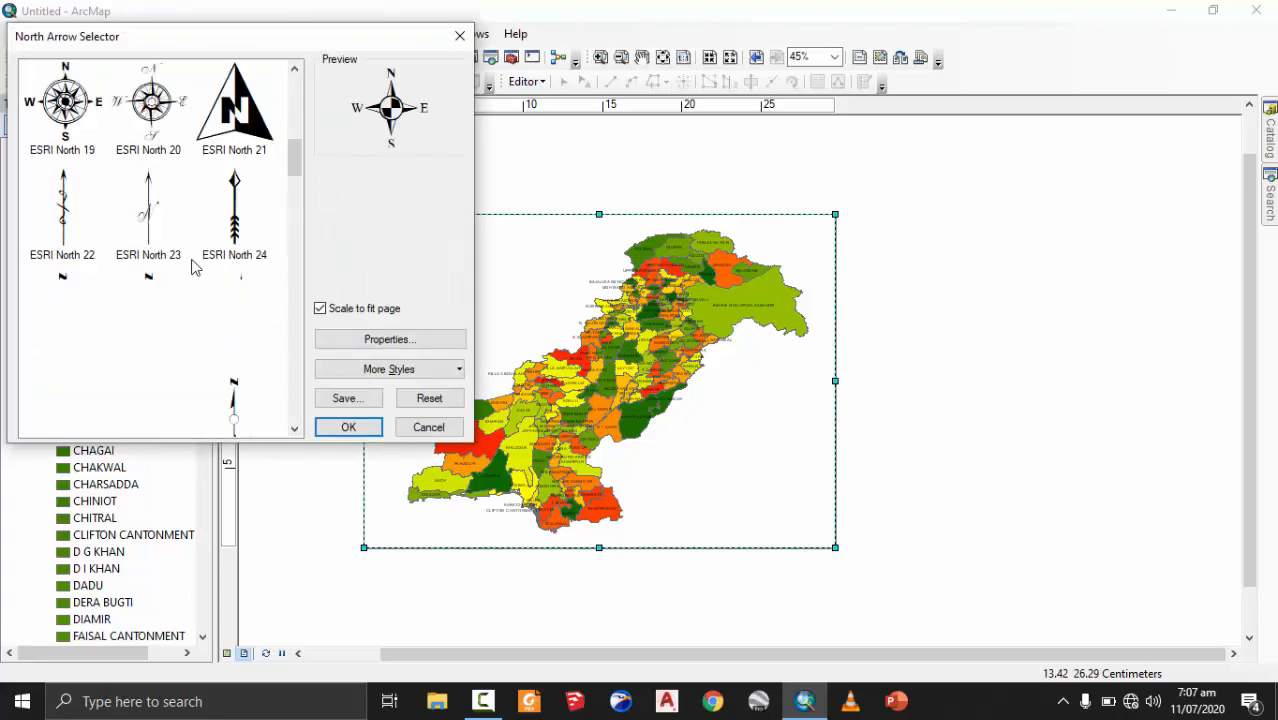
scroll(195, 267, "up", 5)
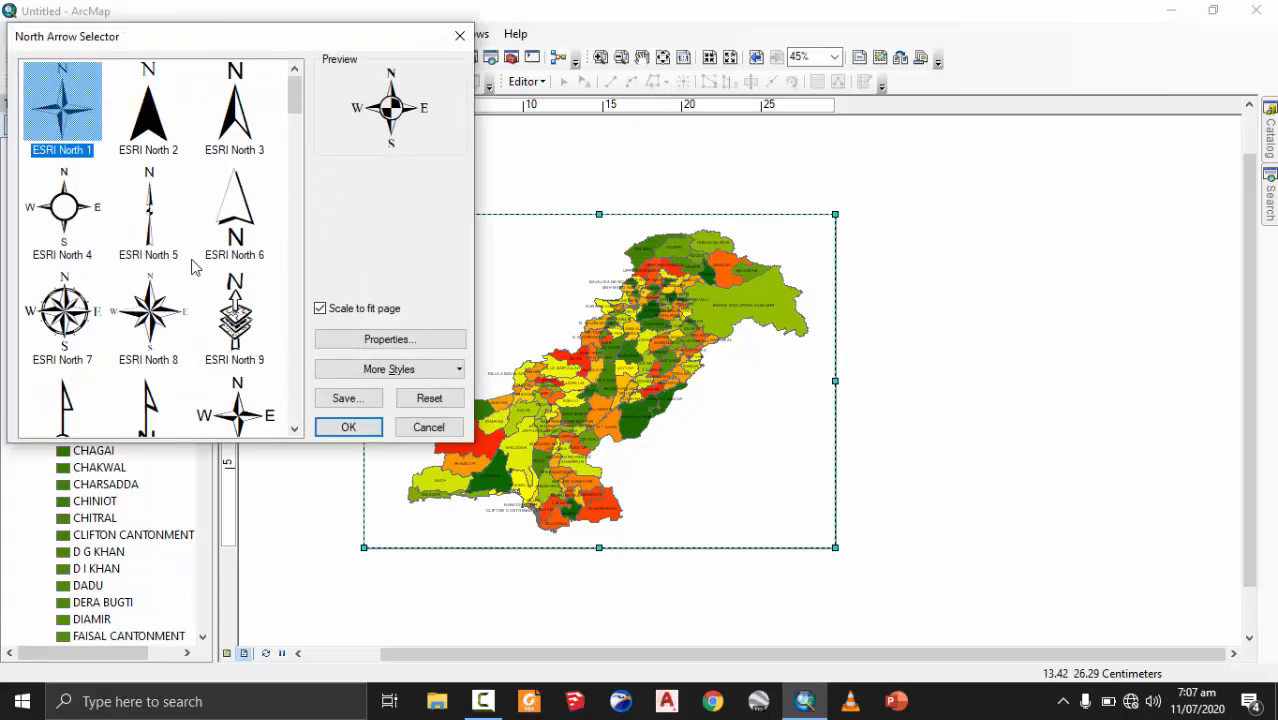
scroll(195, 267, "down", 3)
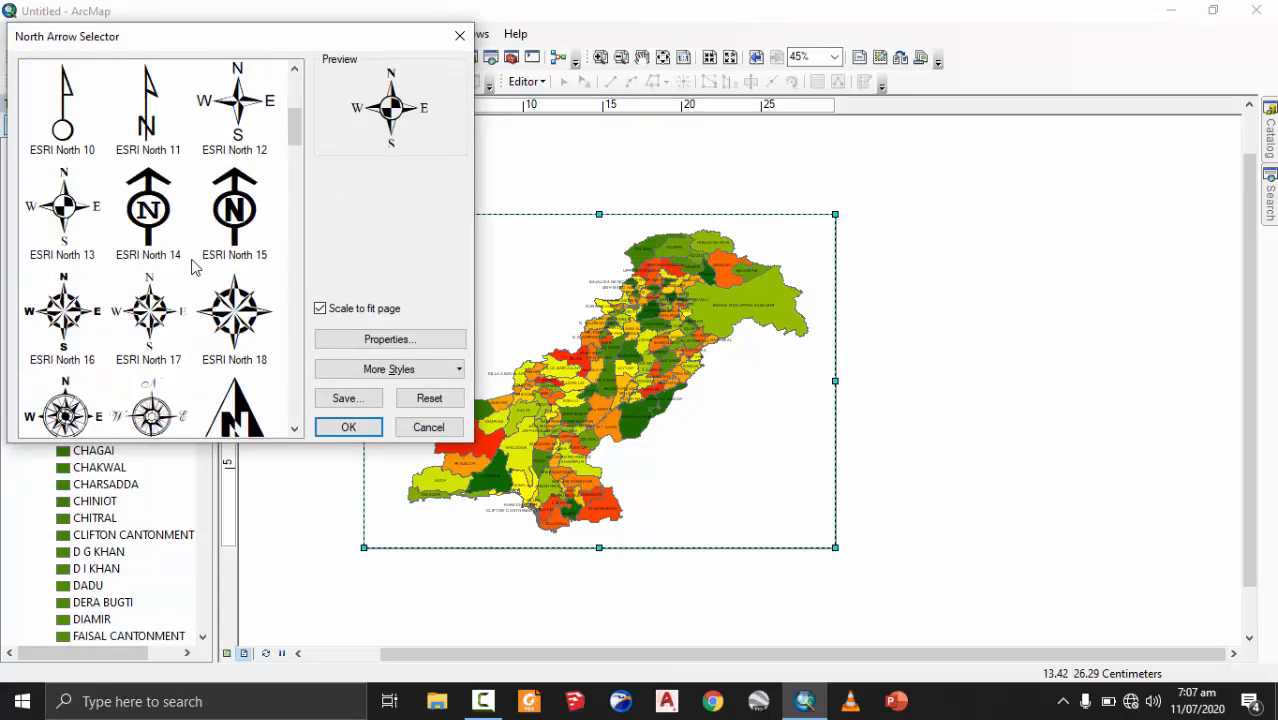
left_click(150, 316)
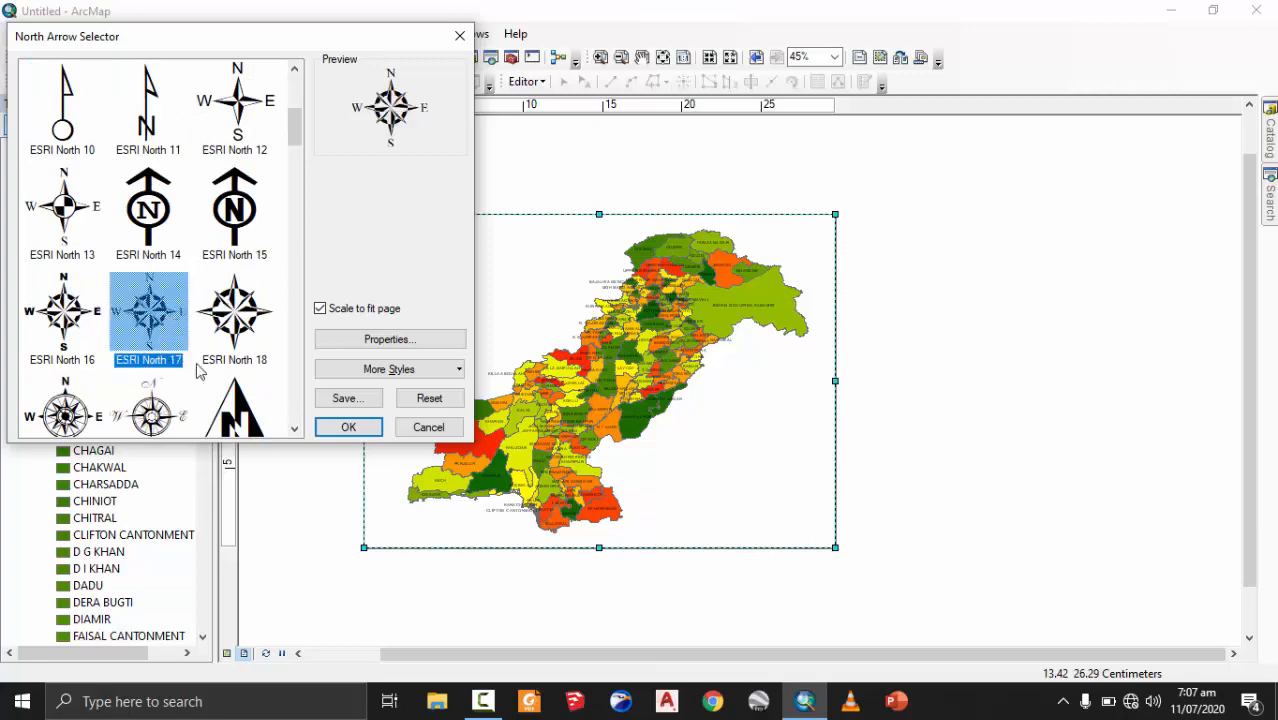
left_click(348, 427)
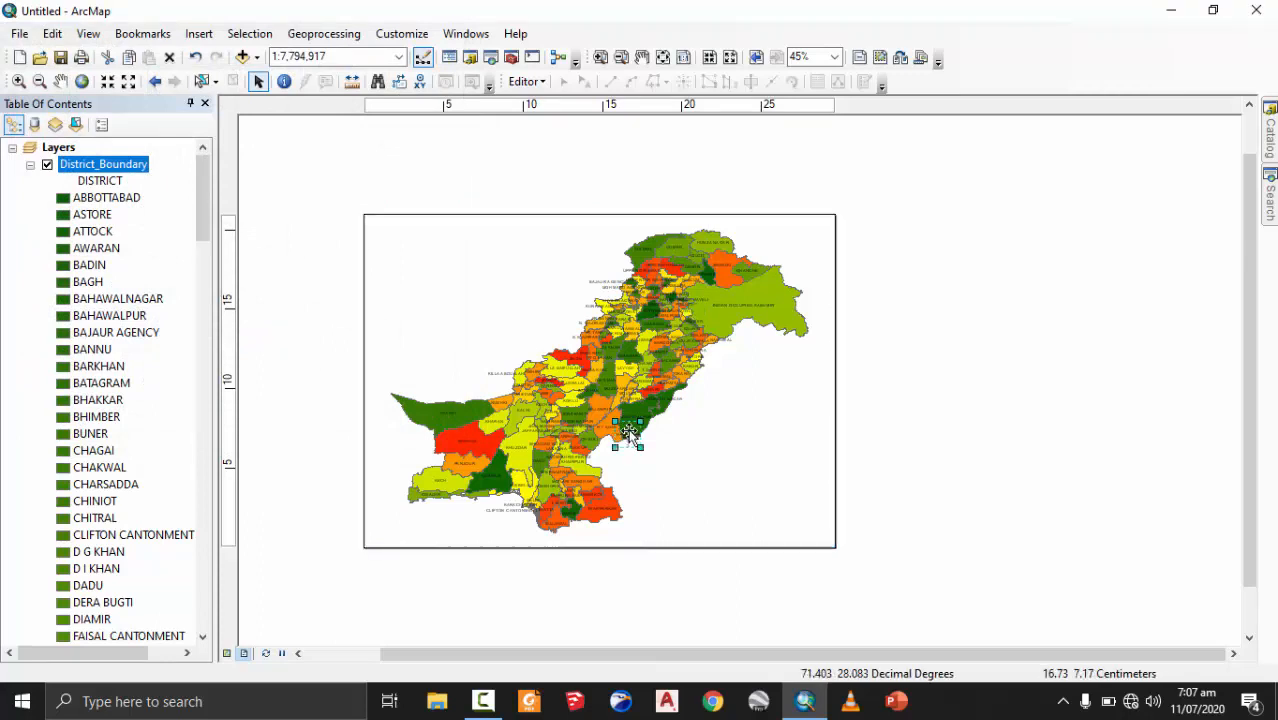
- Move the north arrow to the upper-right corner of the map page, enlarge it to about twice its size, and deselect it
left_click_drag(629, 433, 777, 280)
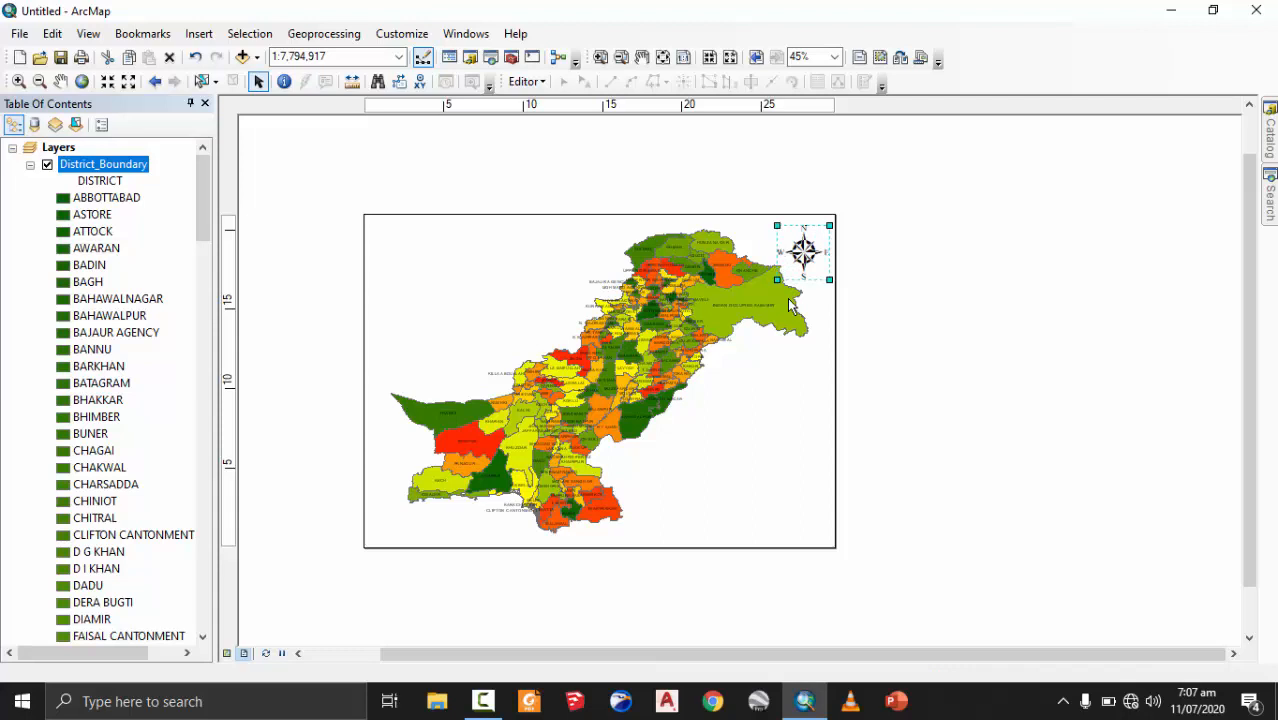
left_click(777, 398)
left_click(856, 274)
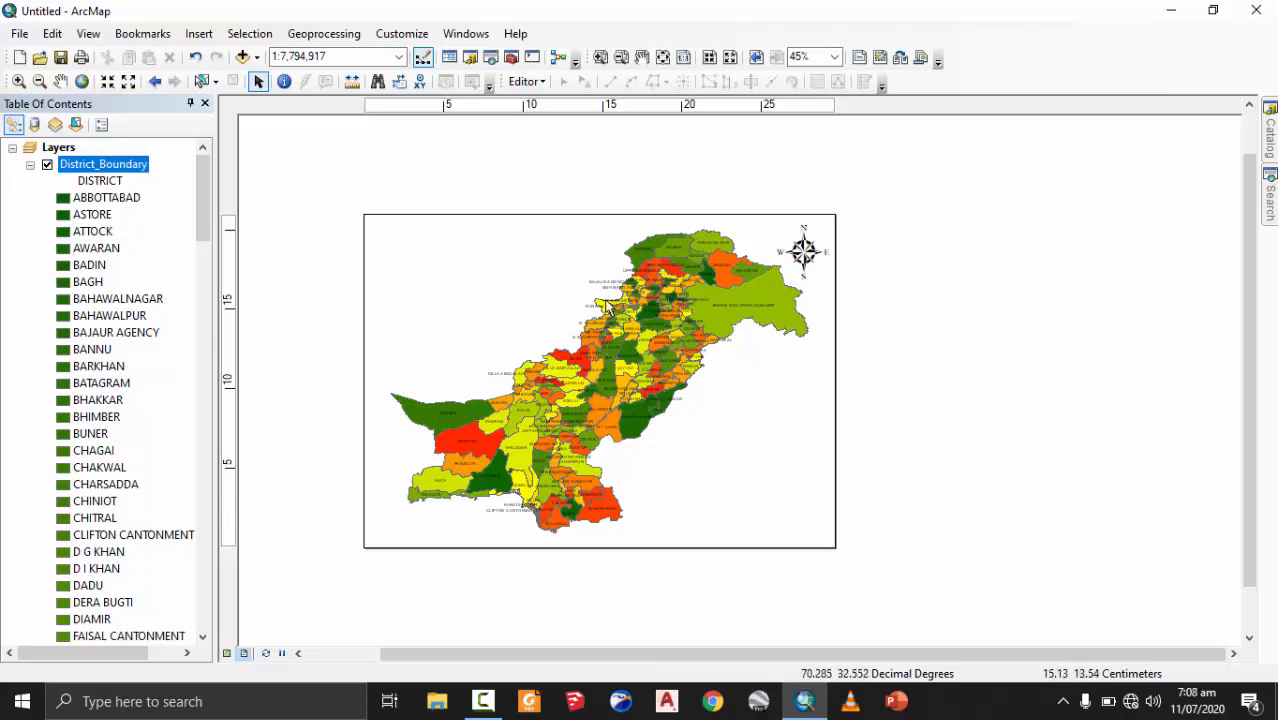
- Start inserting a scale bar and choose the Alternating Scale Bar 1 style
left_click(195, 36)
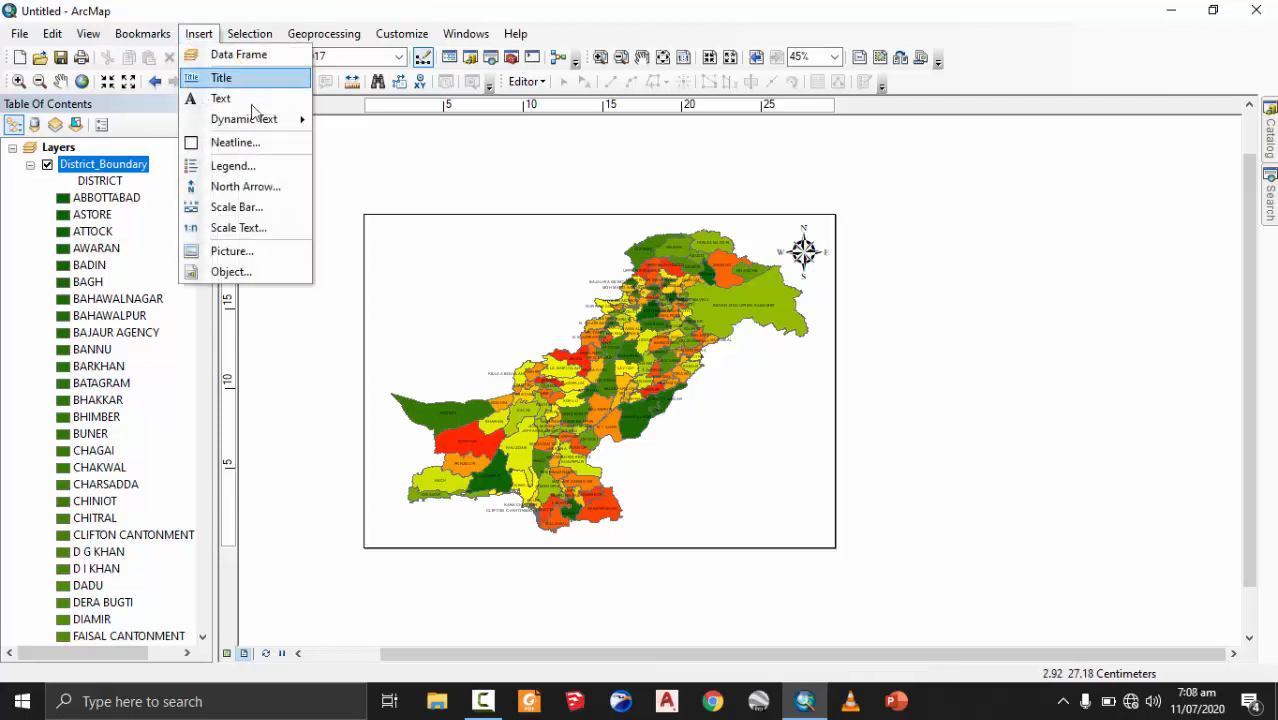
left_click(250, 207)
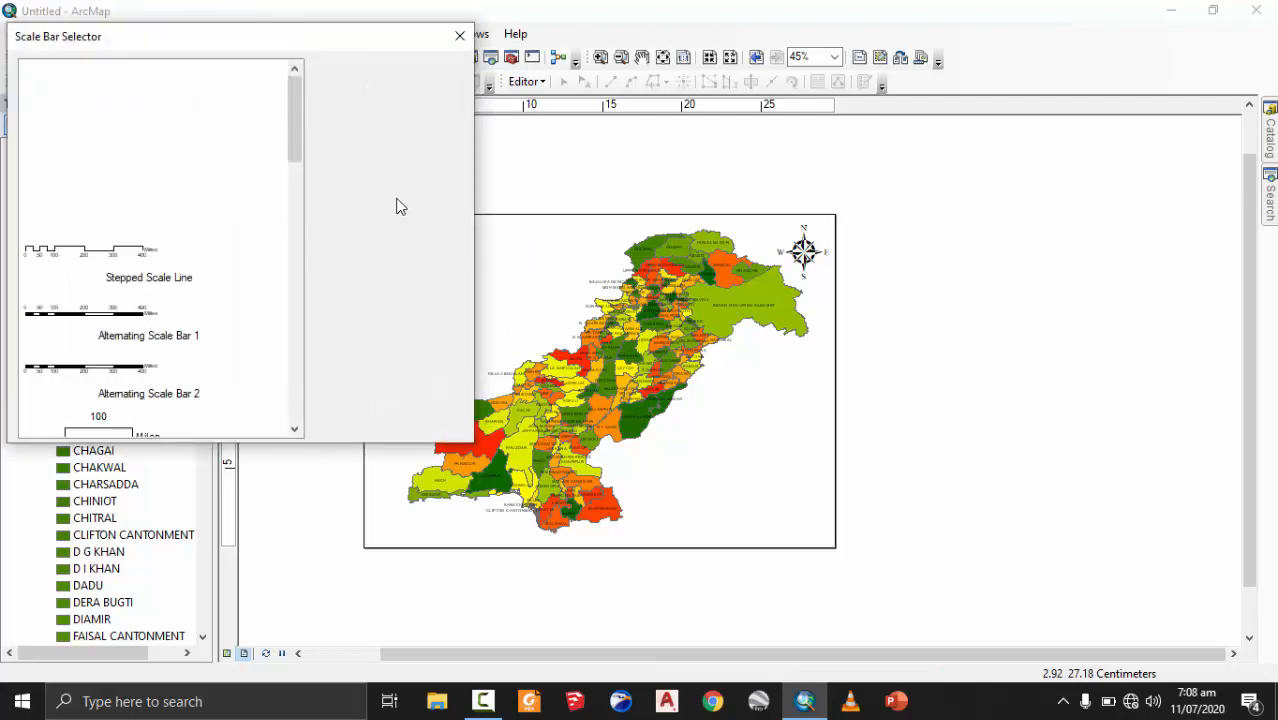
left_click(97, 330)
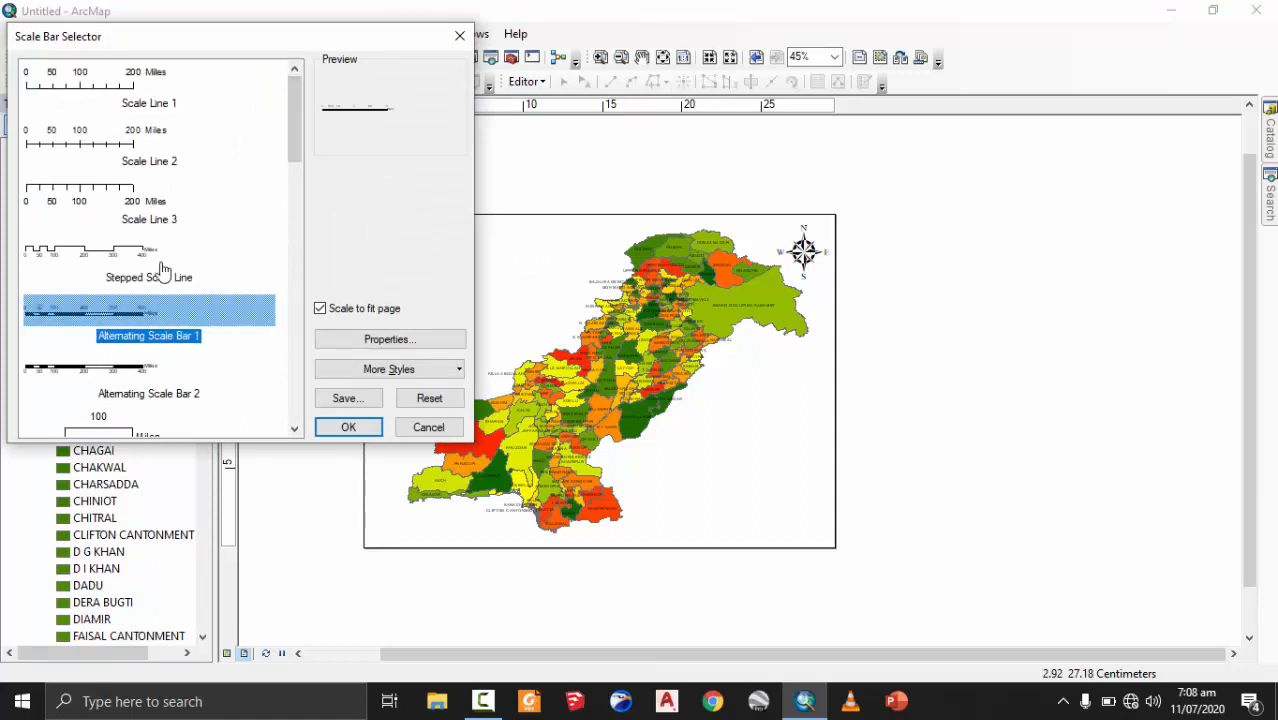
scroll(125, 305, "down", 5)
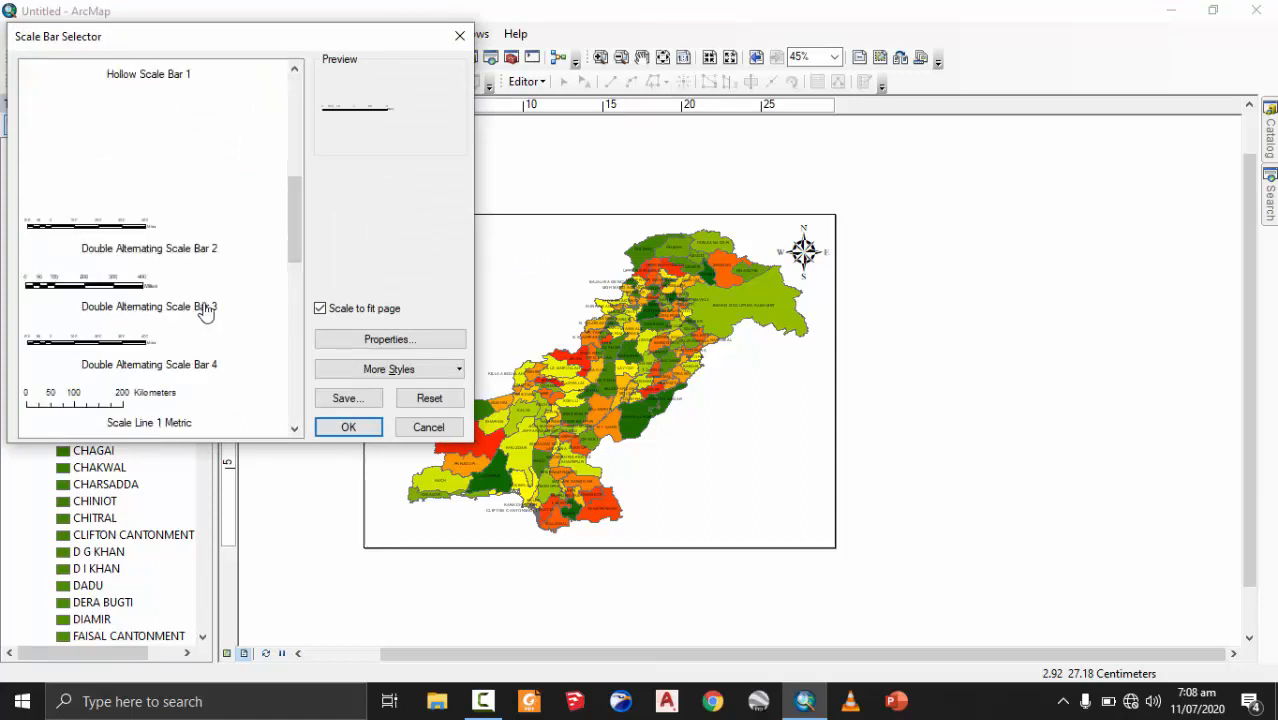
scroll(125, 305, "up", 5)
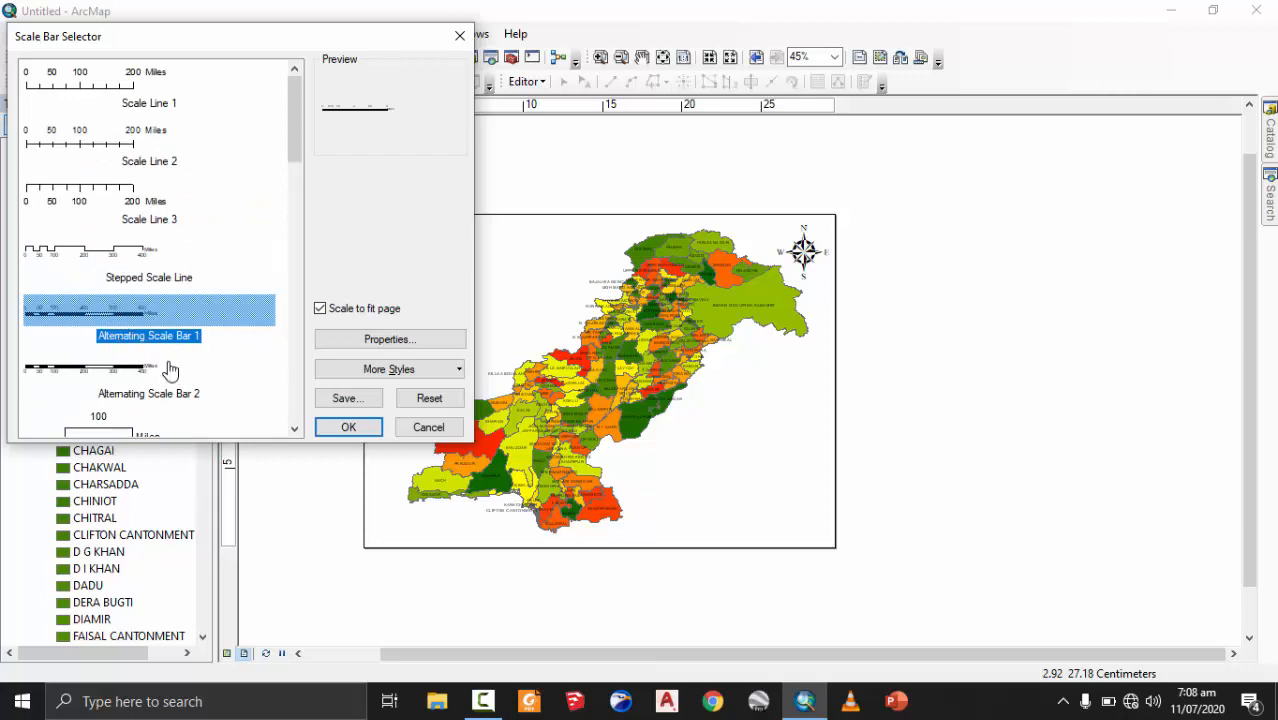
- Set the scale bar to Kilometers with the label Km, two divisions and two subdivisions, and insert it into the layout
left_click(403, 345)
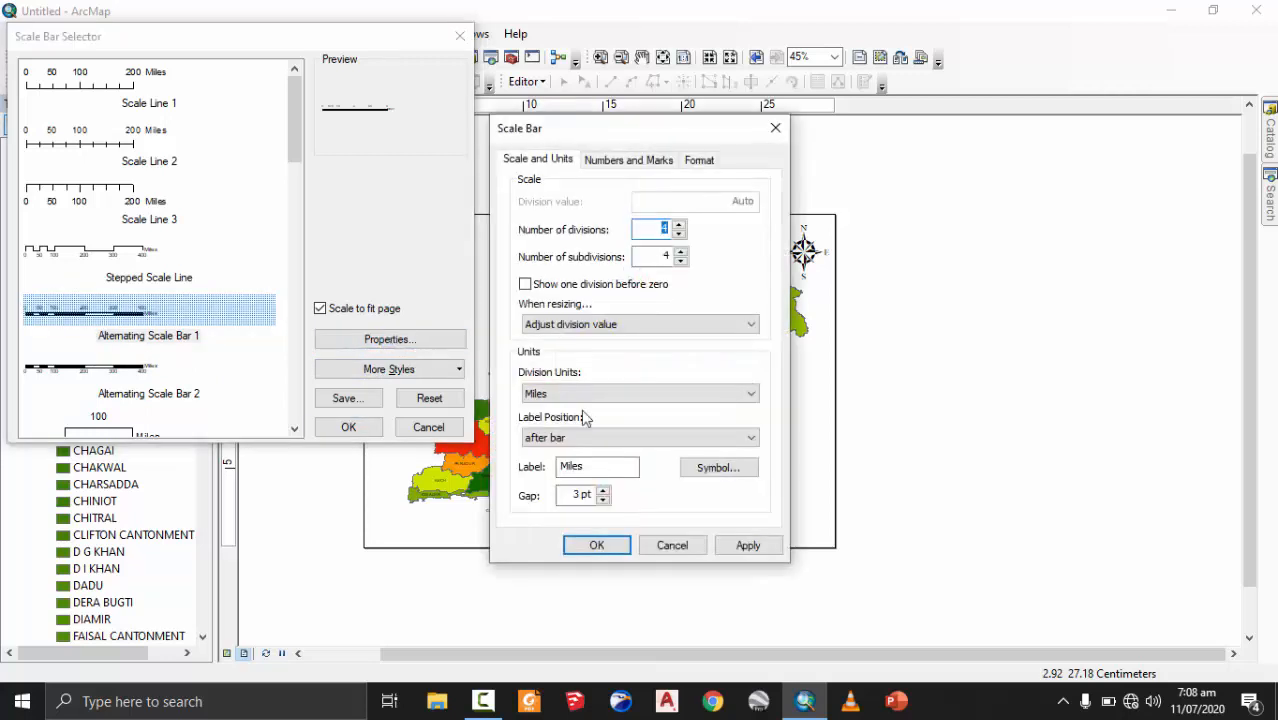
left_click(563, 394)
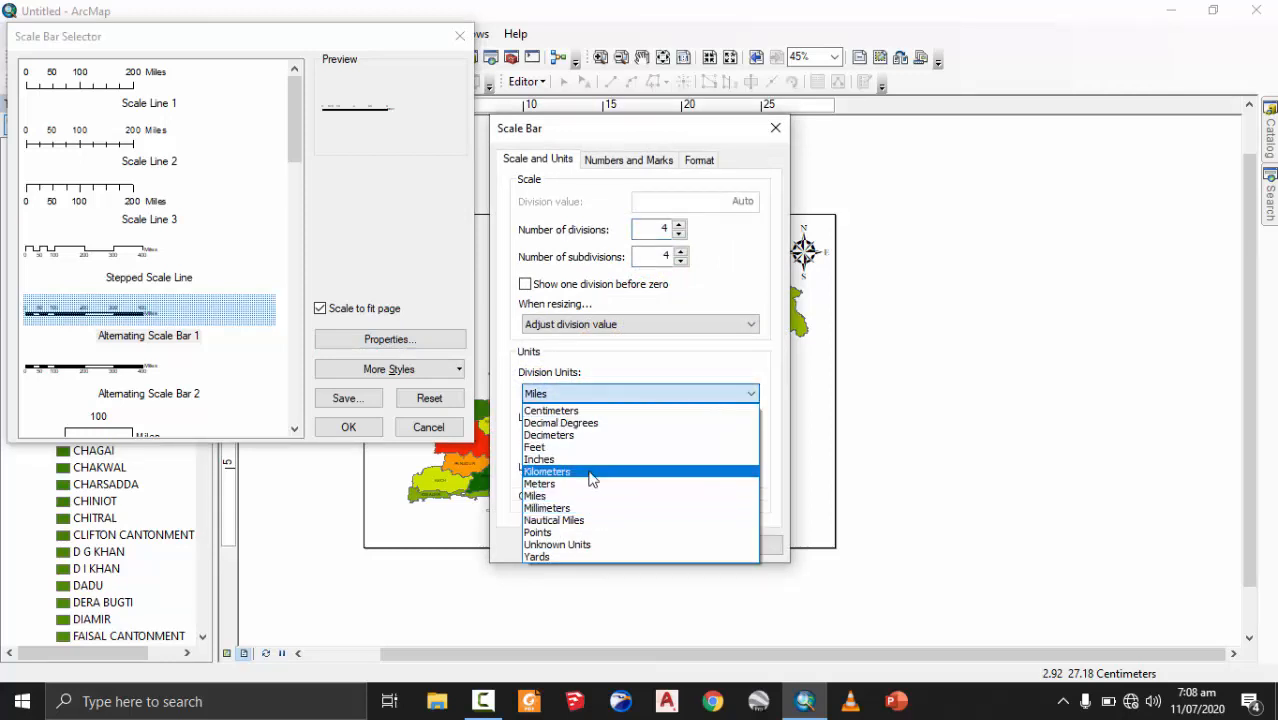
left_click(598, 470)
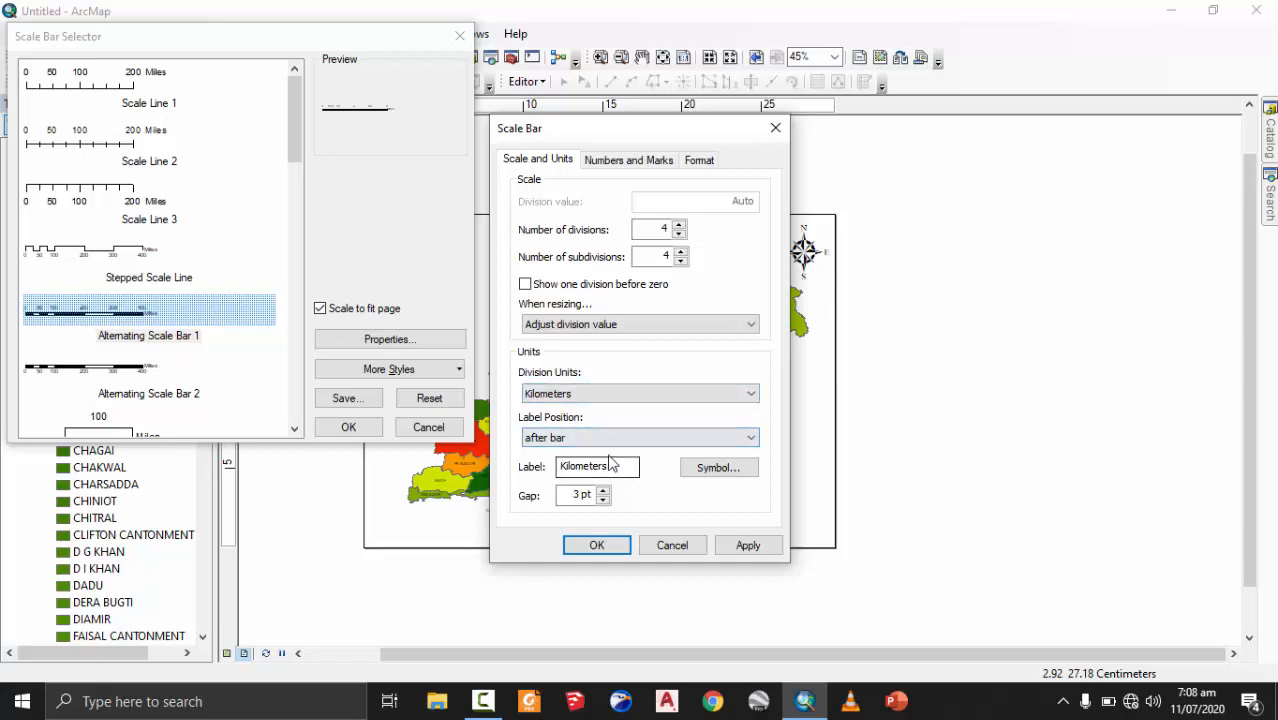
left_click_drag(620, 466, 562, 466)
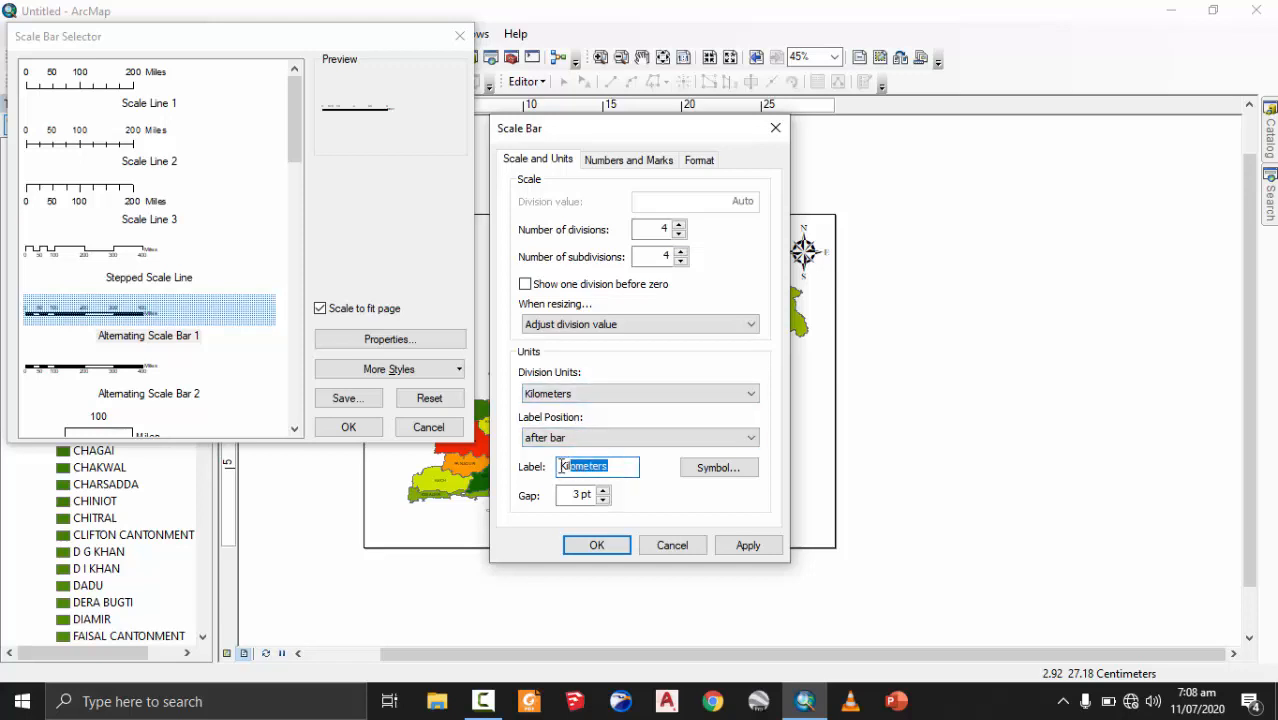
type("Km")
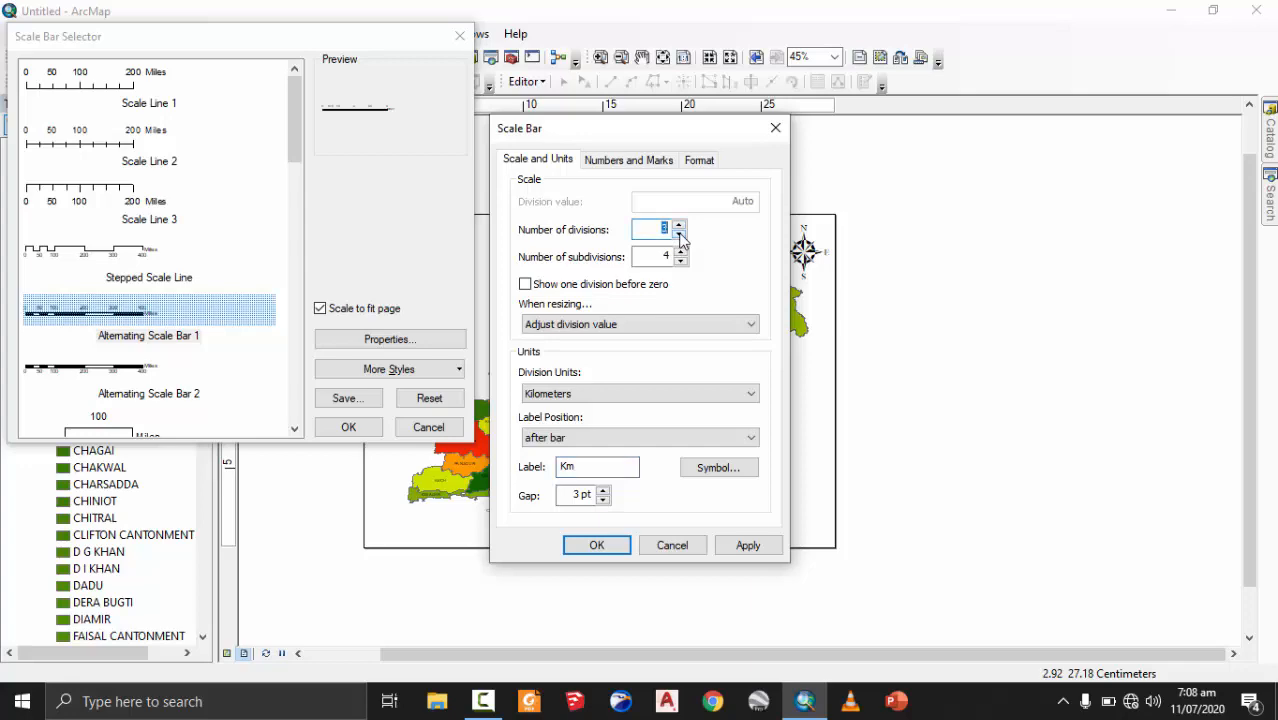
left_click(748, 545)
left_click(600, 545)
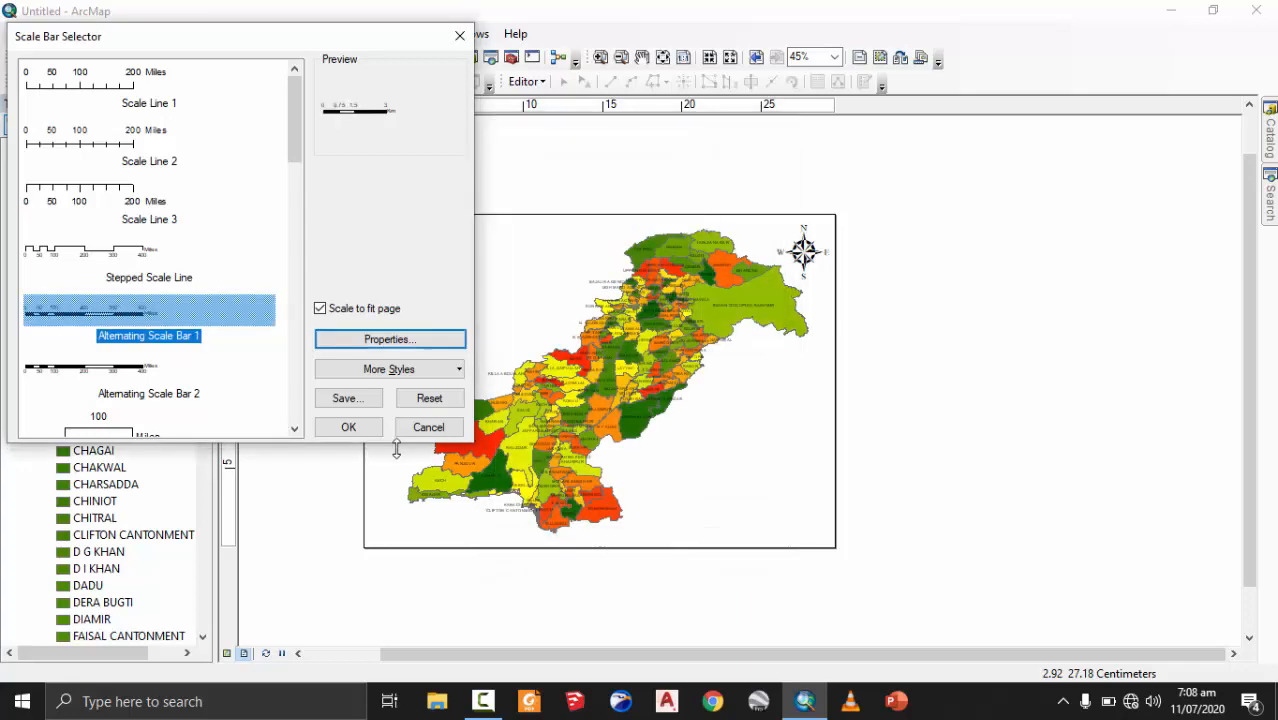
left_click(348, 427)
- Move the scale bar to the lower-right corner of the map page, enlarge it to make its numbers bigger, and deselect it
scroll(729, 401, "up", 1)
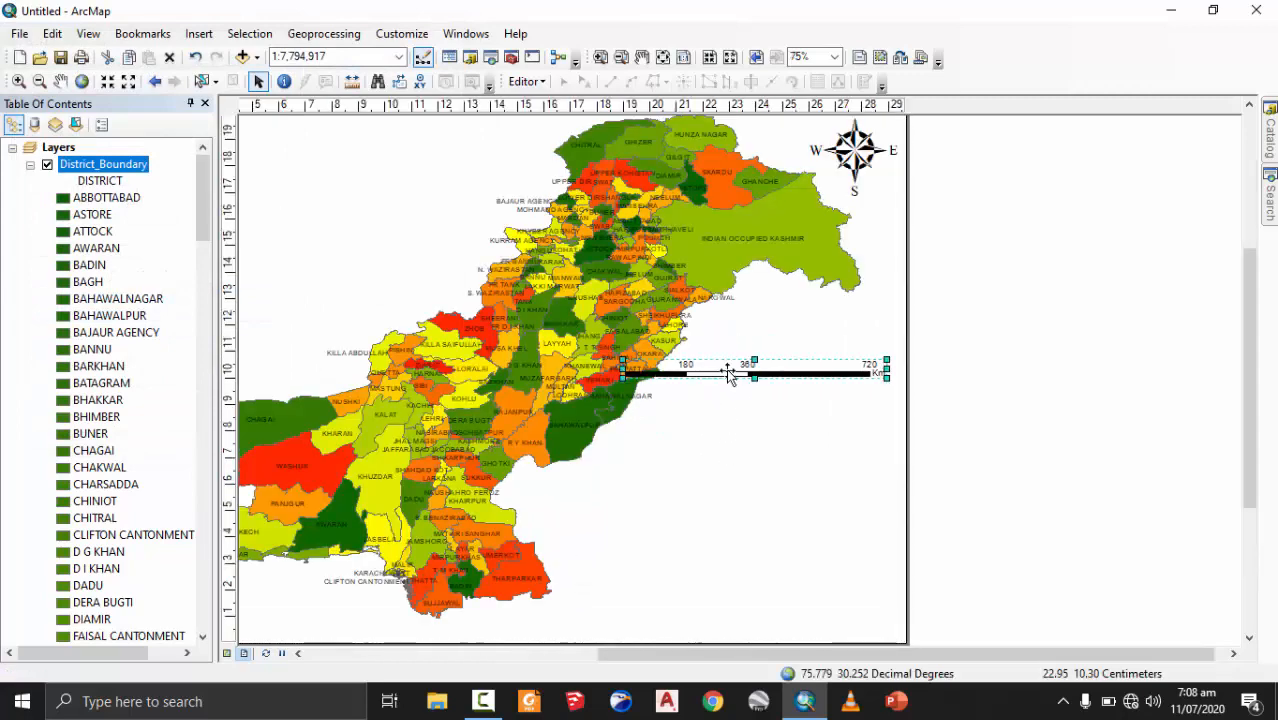
left_click_drag(727, 374, 686, 627)
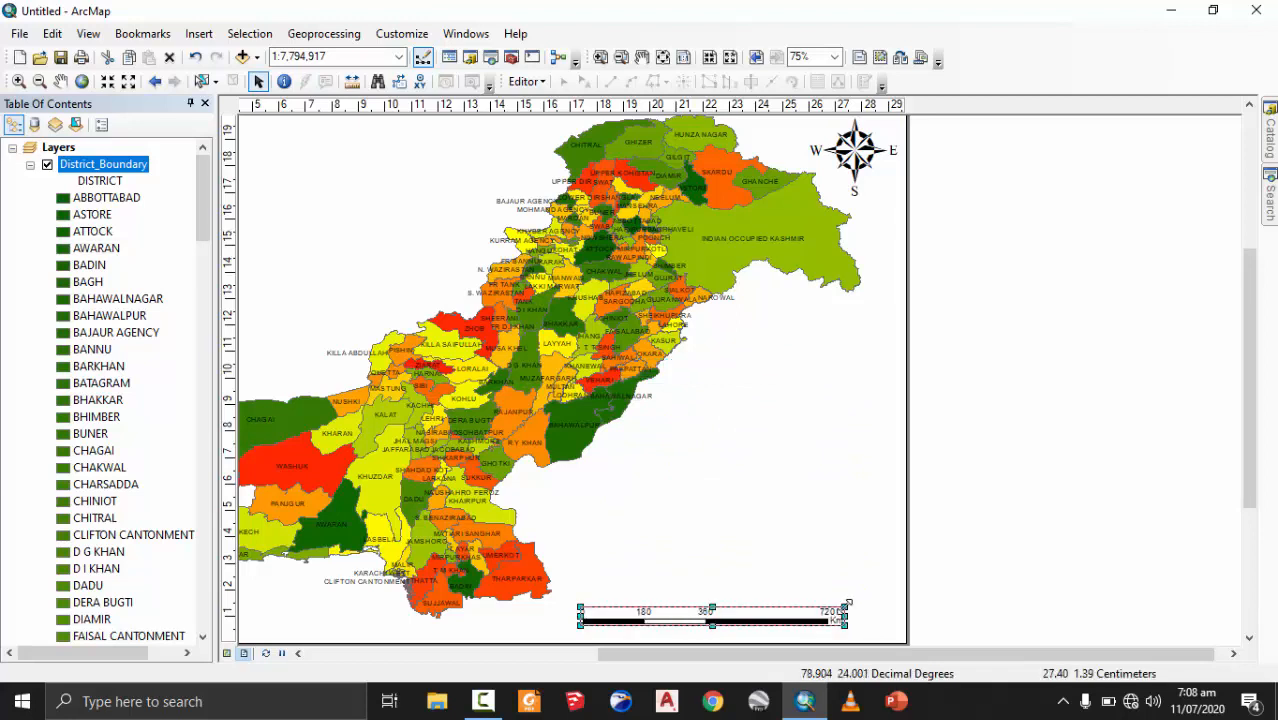
left_click_drag(848, 605, 850, 593)
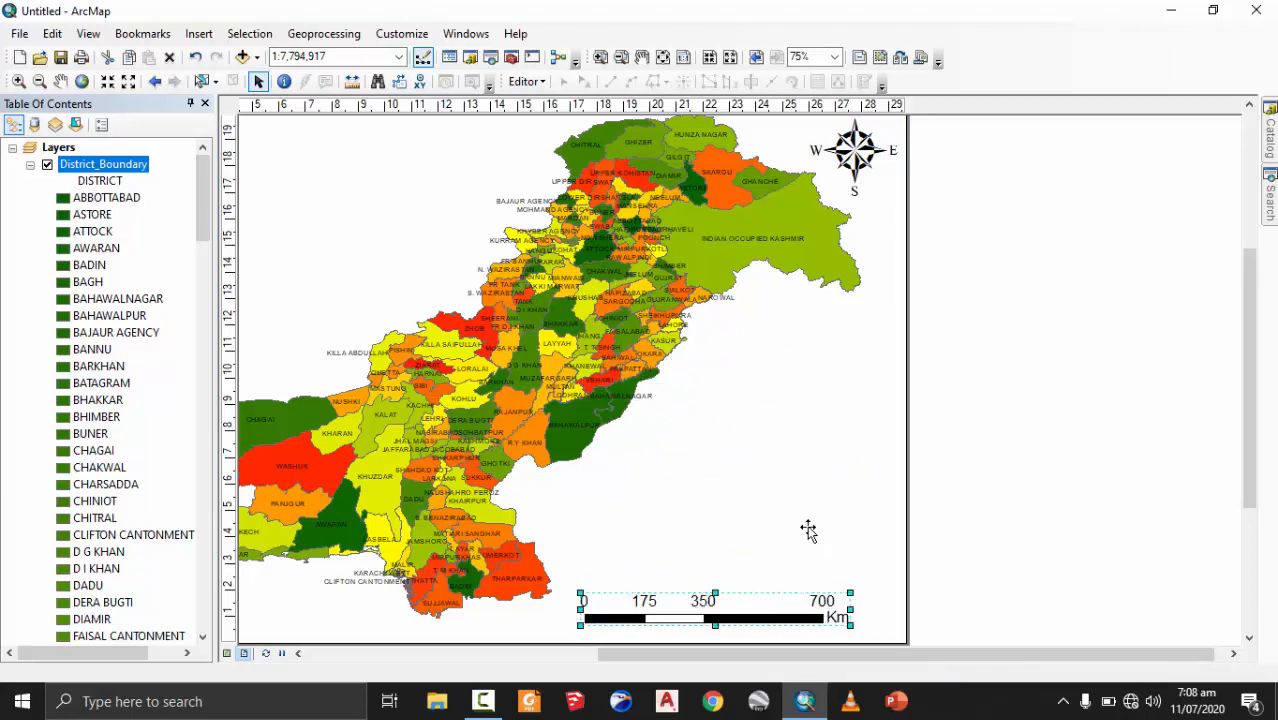
left_click(819, 502)
scroll(821, 494, "down", 2)
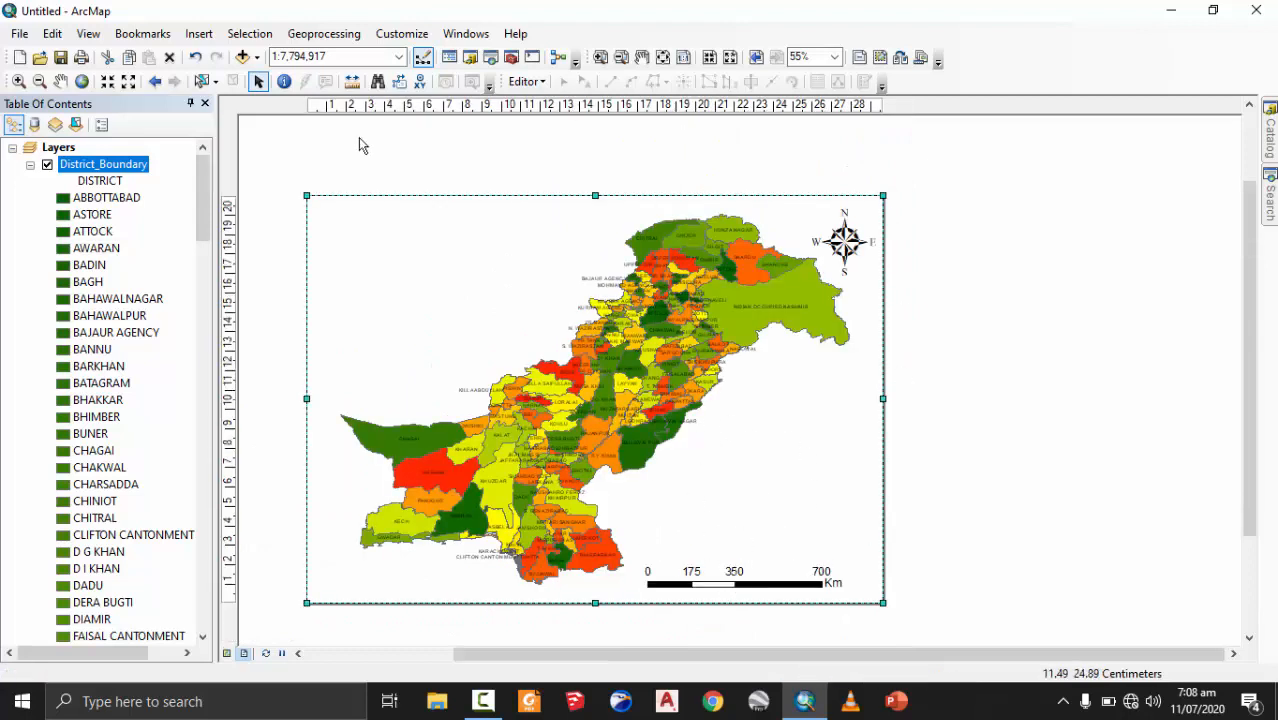
- Insert a text element reading "Scale Bar" into the layout
left_click(199, 34)
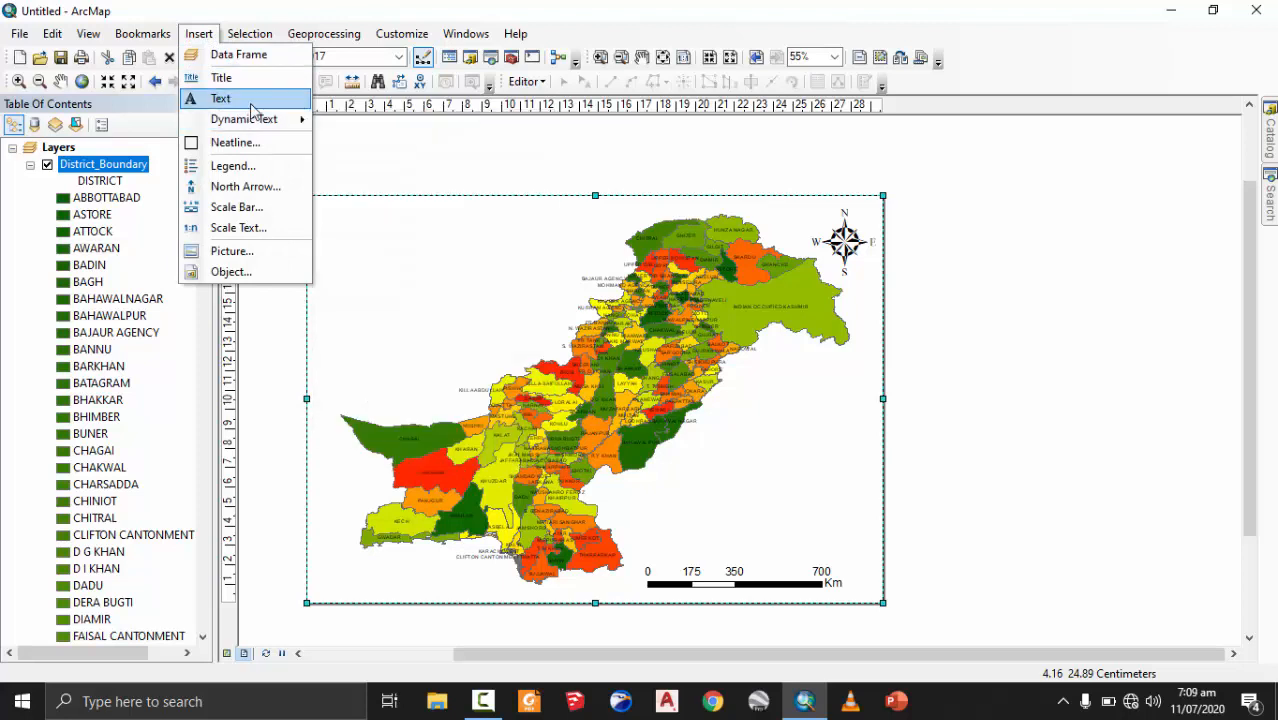
left_click(222, 98)
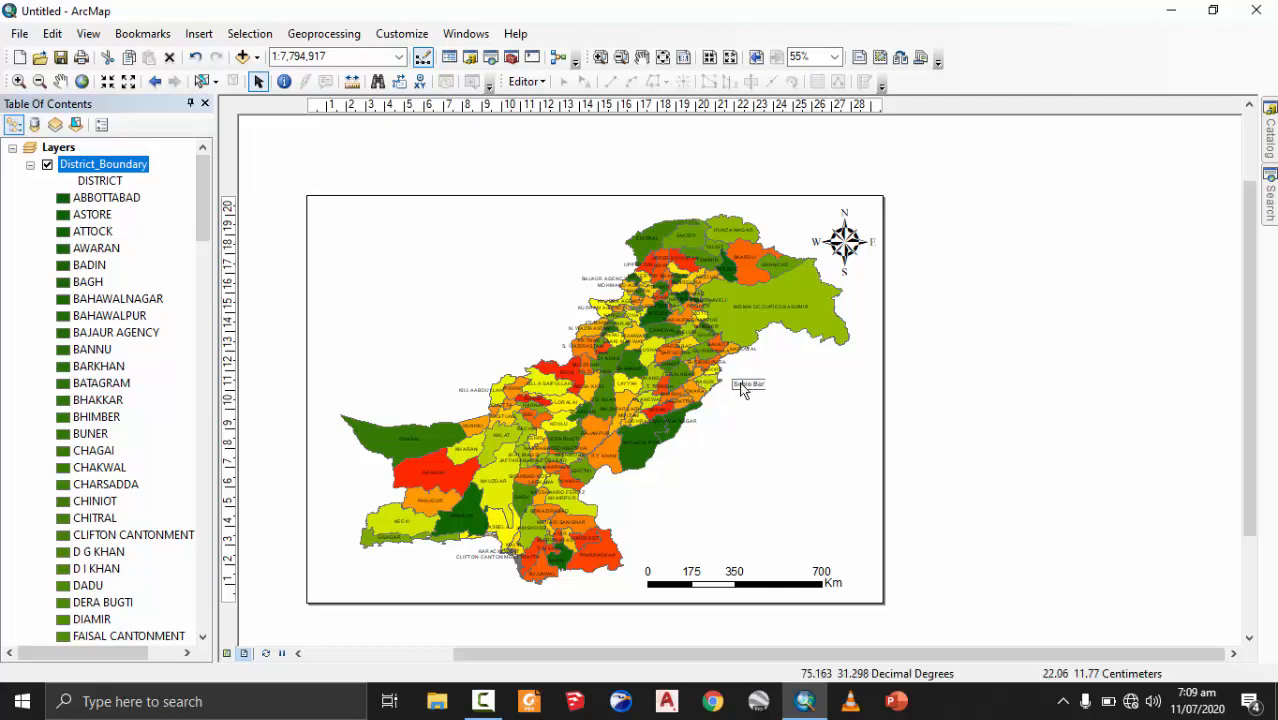
- Format the "Scale Bar" text as bold at size 18 and place it just above the start of the scale bar
left_click(746, 385)
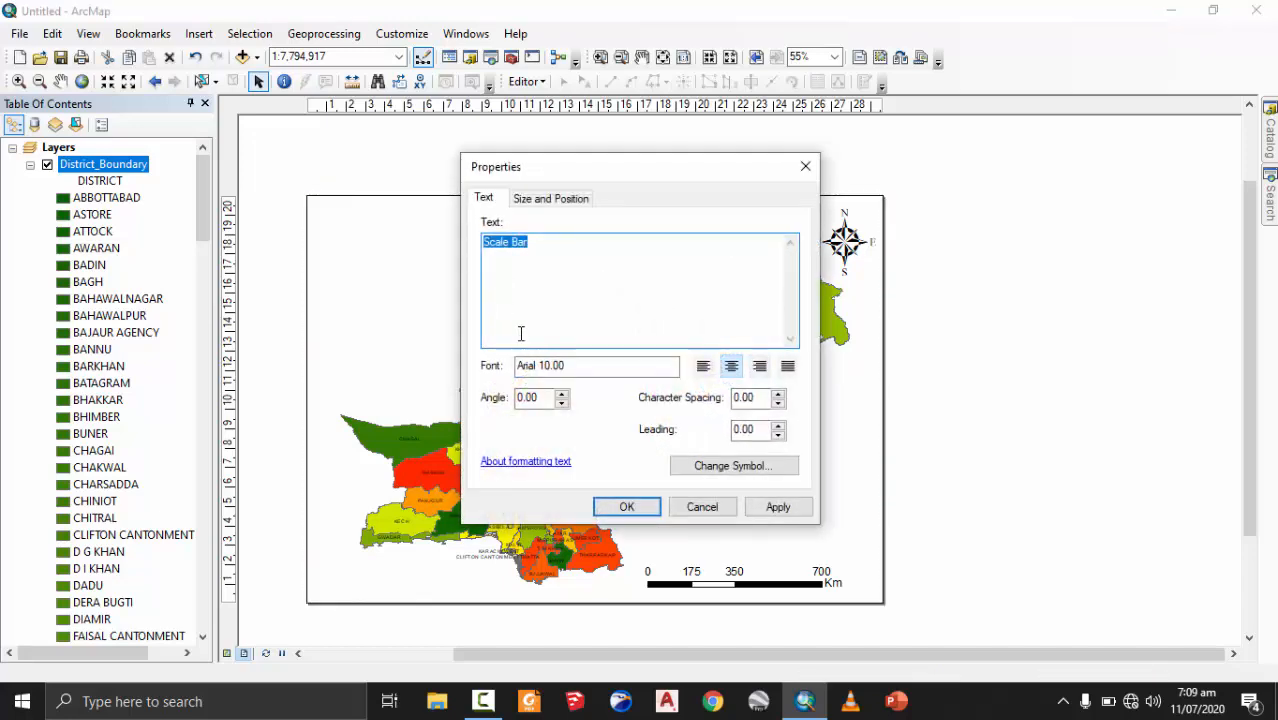
left_click(716, 468)
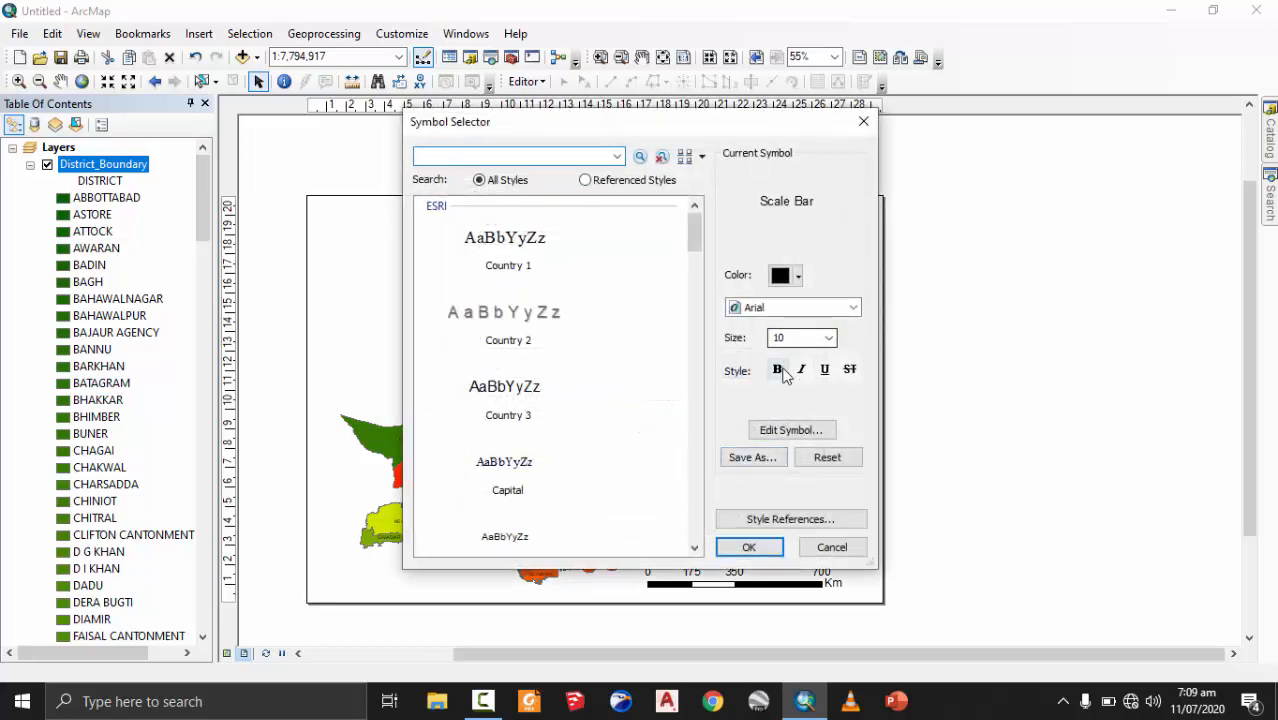
left_click(777, 369)
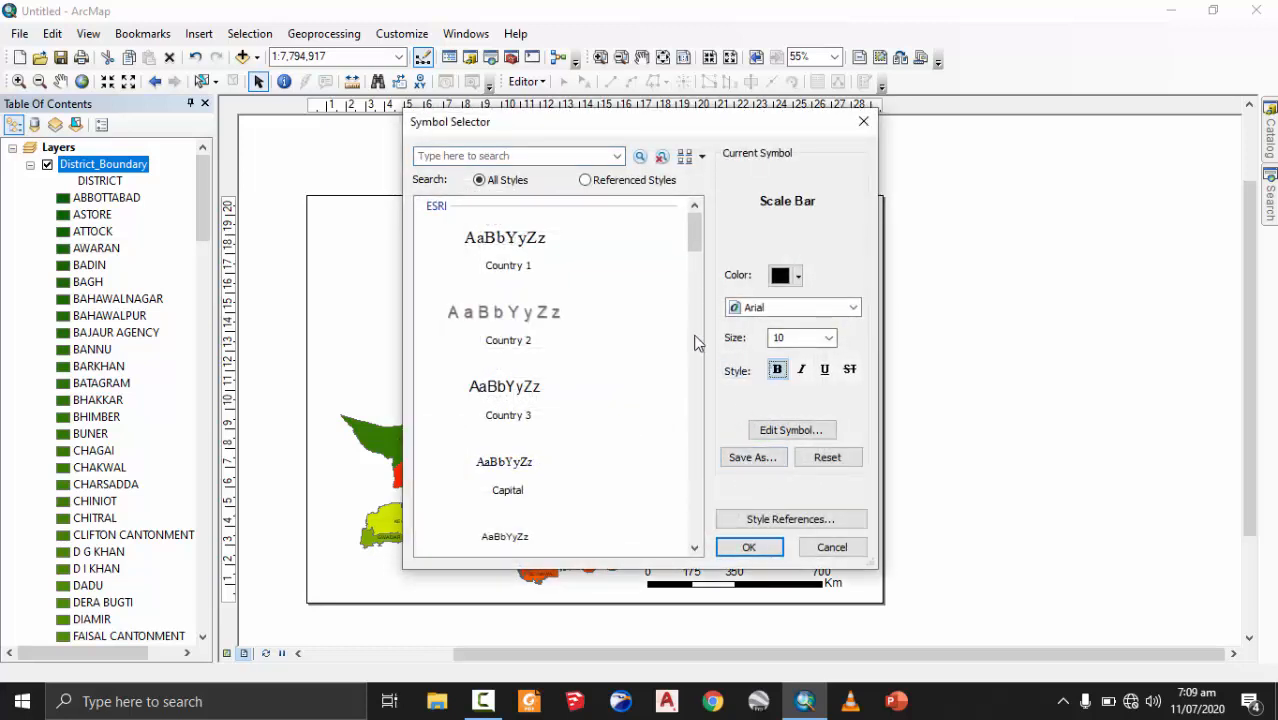
left_click(828, 337)
left_click(788, 419)
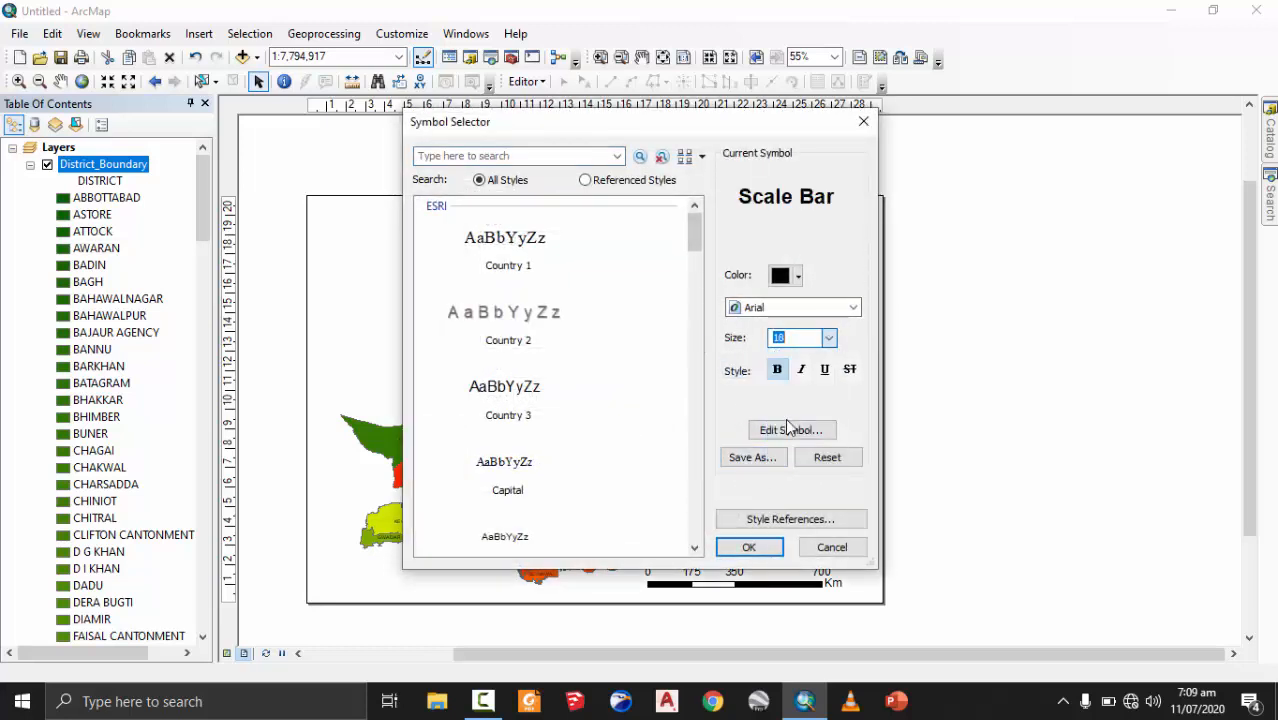
left_click(749, 547)
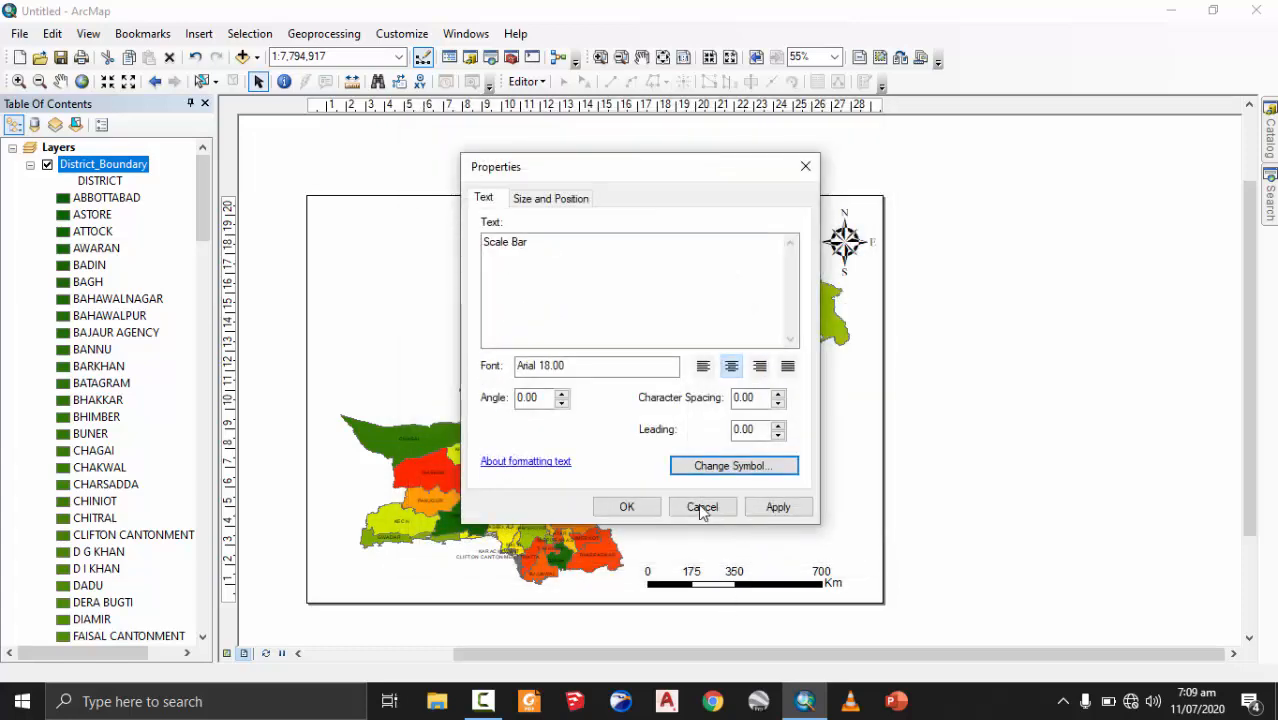
left_click(788, 508)
left_click(648, 508)
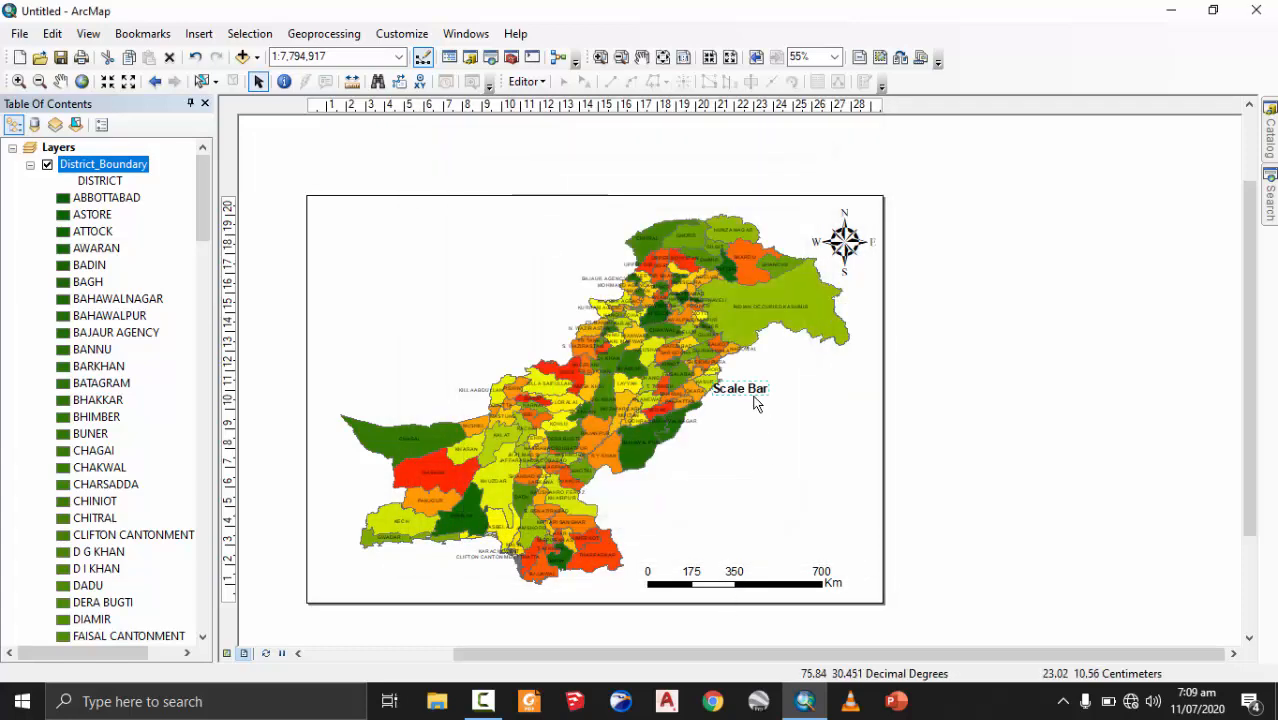
left_click_drag(748, 392, 684, 562)
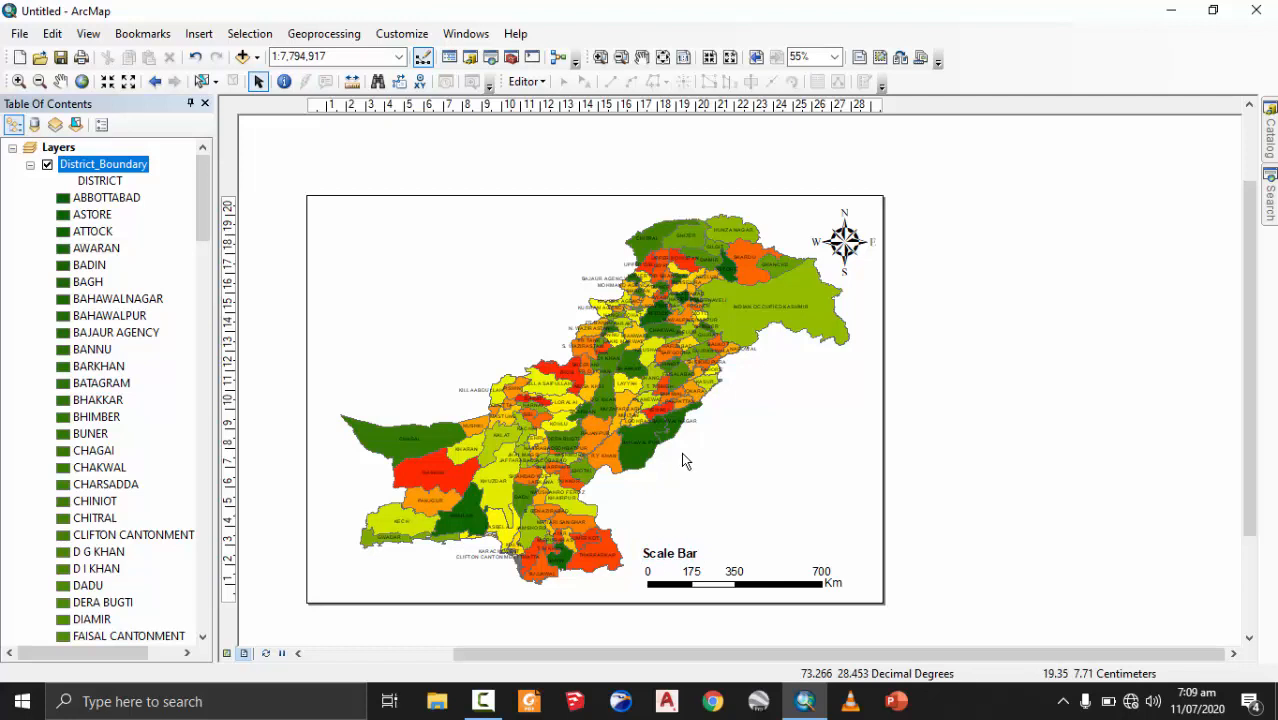
scroll(124, 318, "down", 14)
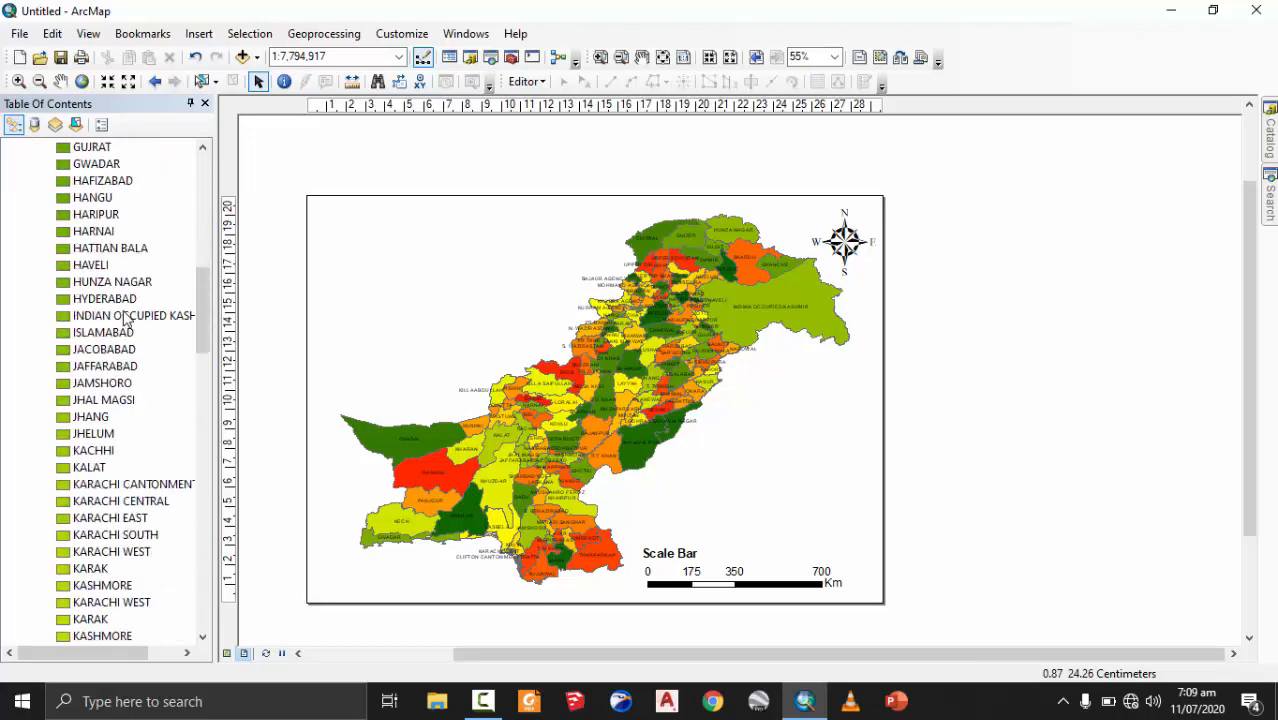
scroll(124, 318, "down", 20)
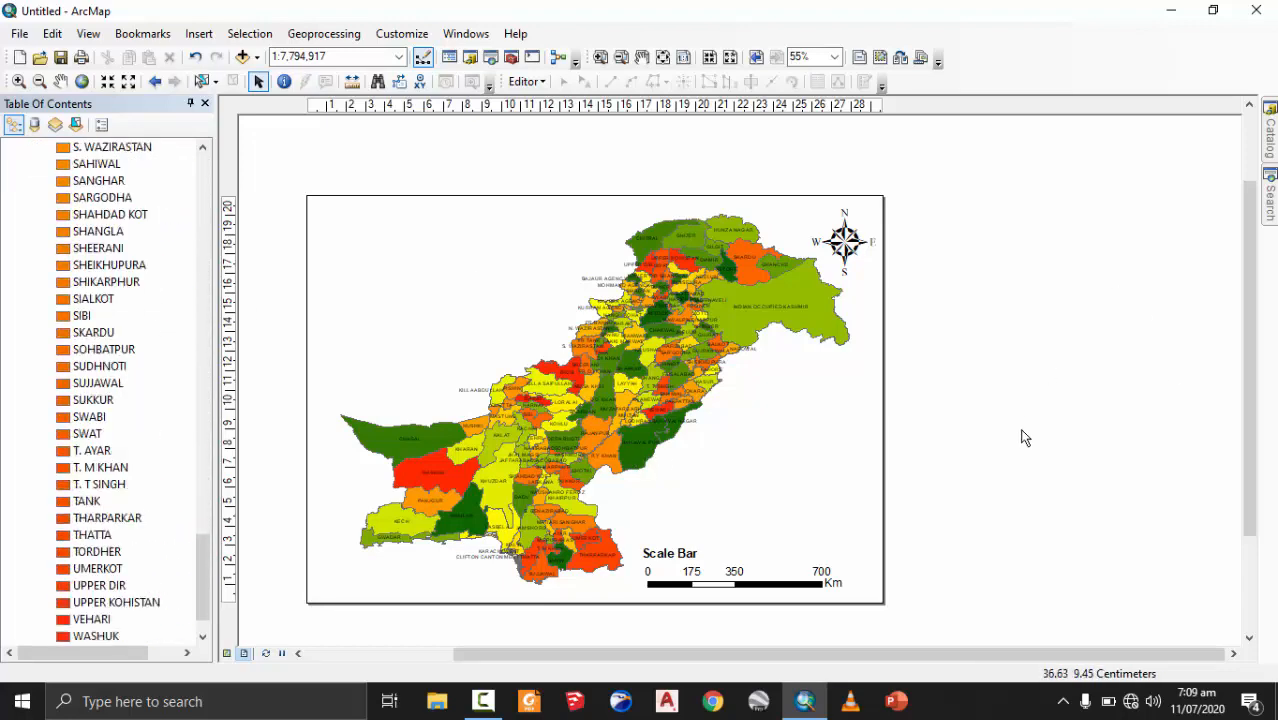
scroll(695, 545, "down", 2)
scroll(107, 424, "up", 1)
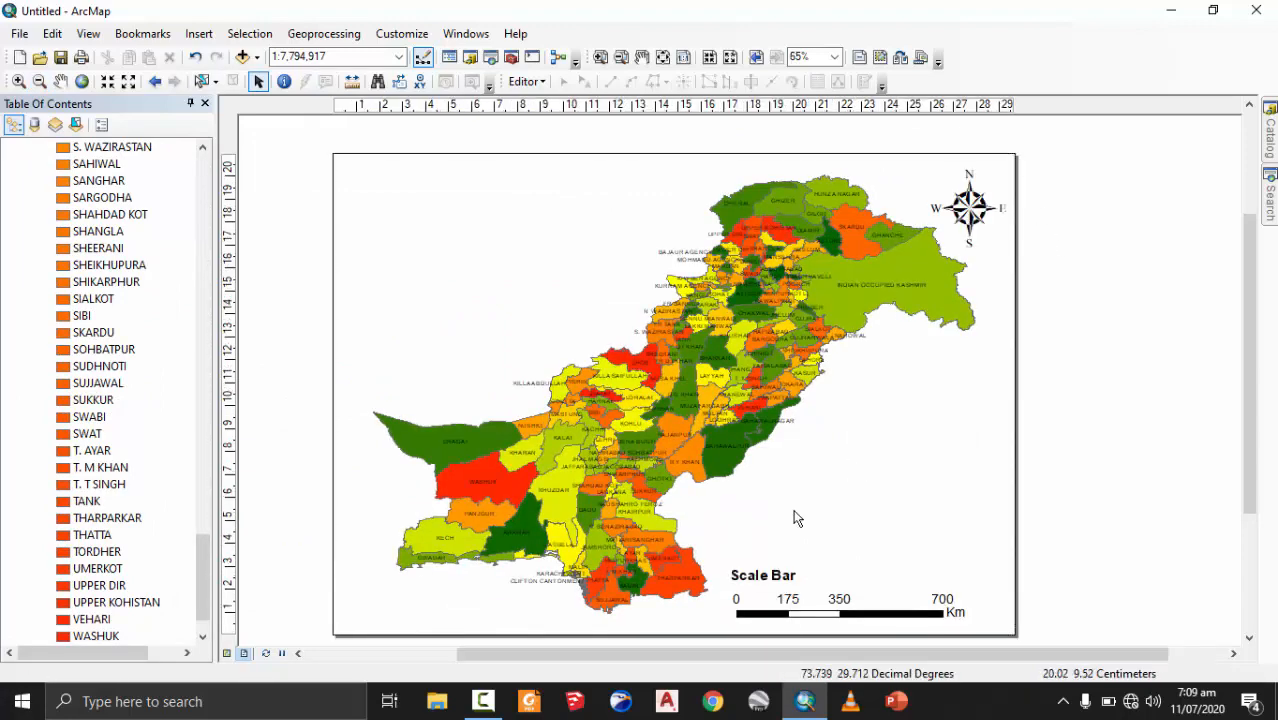
- Insert the map title "Districts of Pakistan" and move it to the empty upper-left area of the map page
left_click(198, 34)
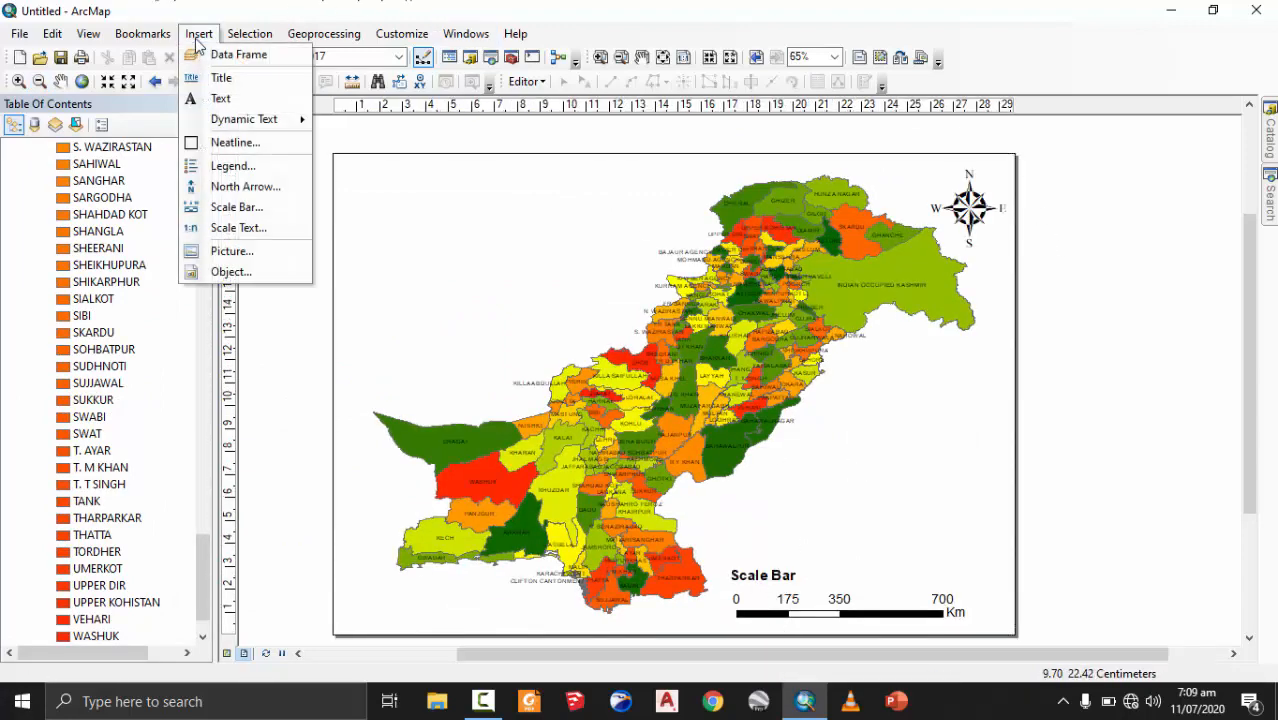
left_click(250, 77)
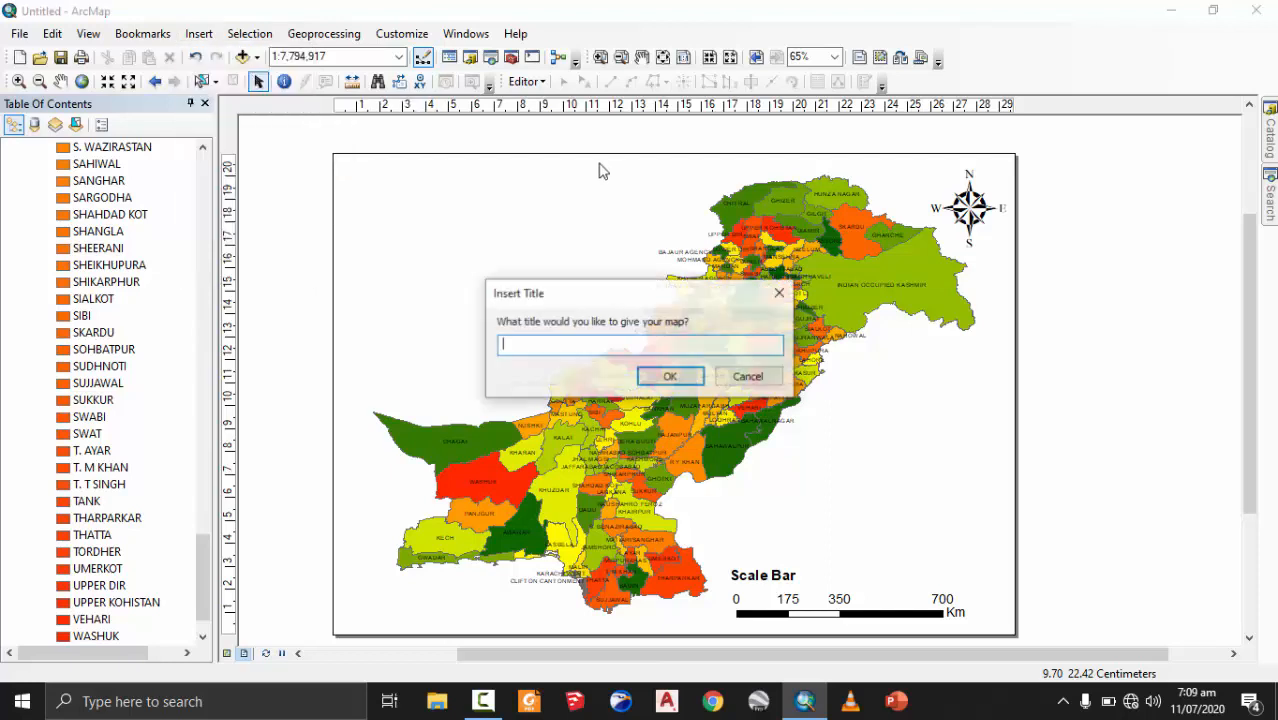
type("Dis")
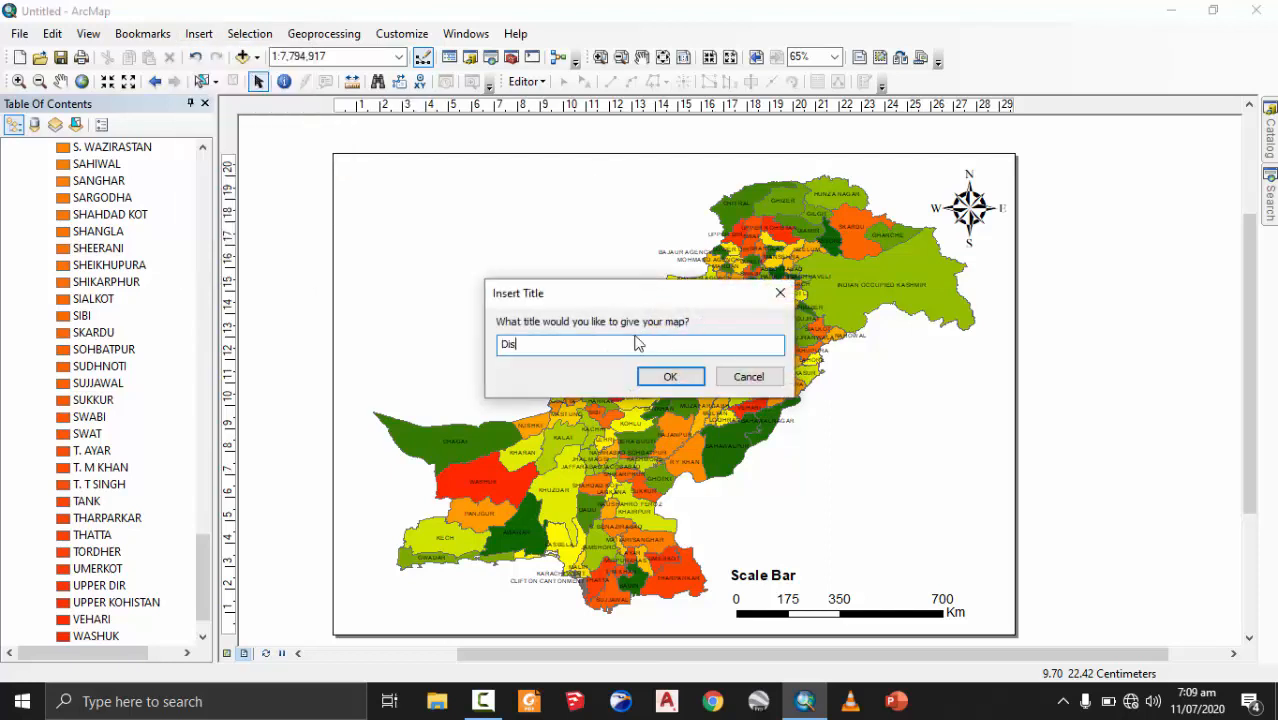
type("tricts of Pal")
type("istan")
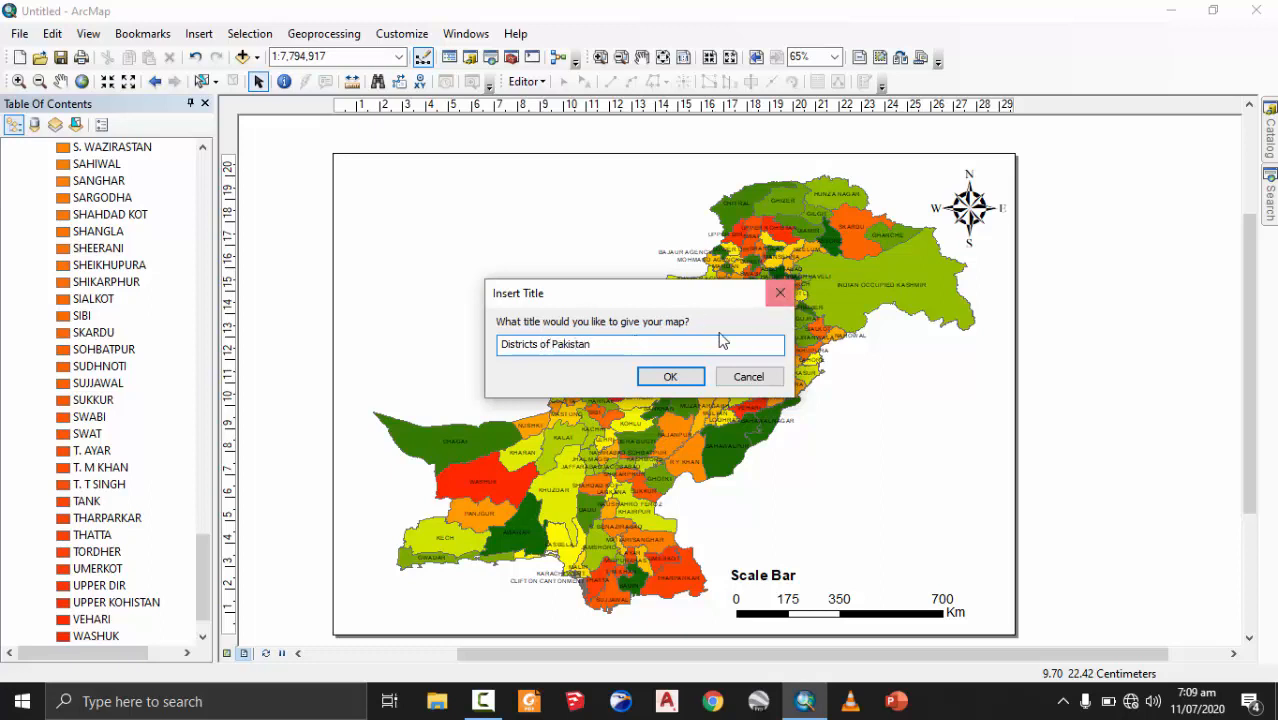
left_click(680, 378)
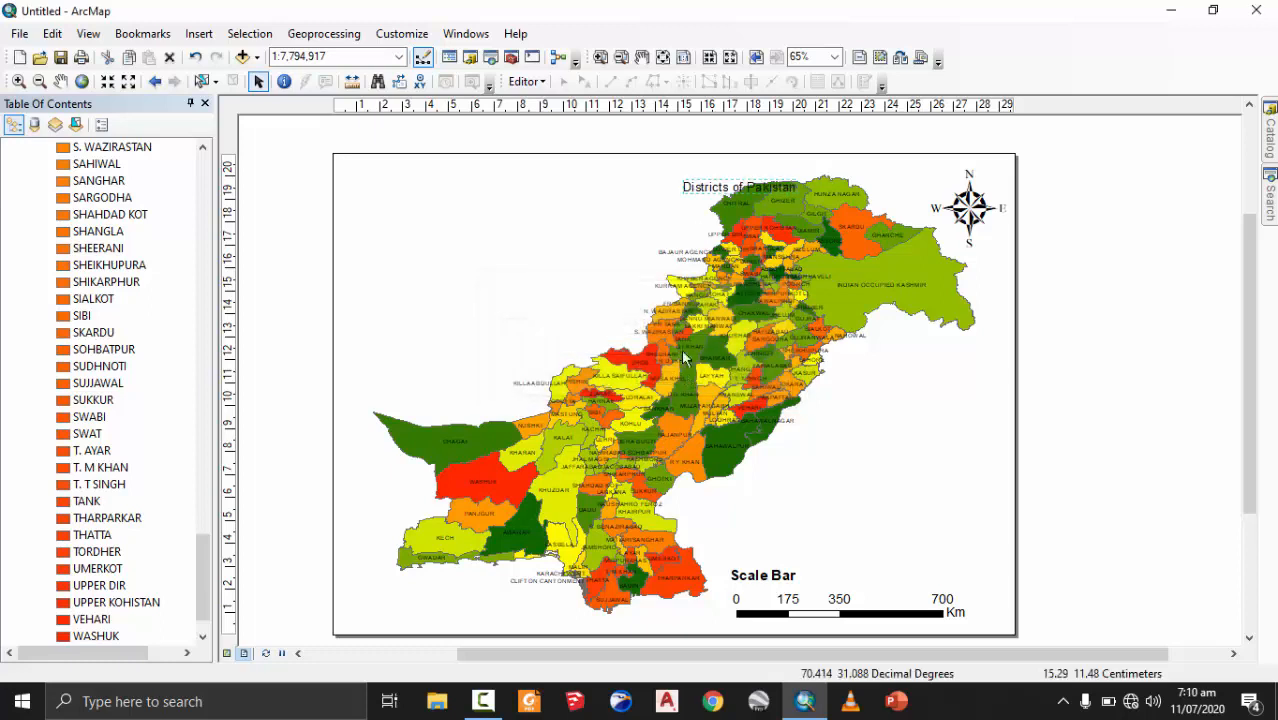
left_click_drag(721, 196, 498, 193)
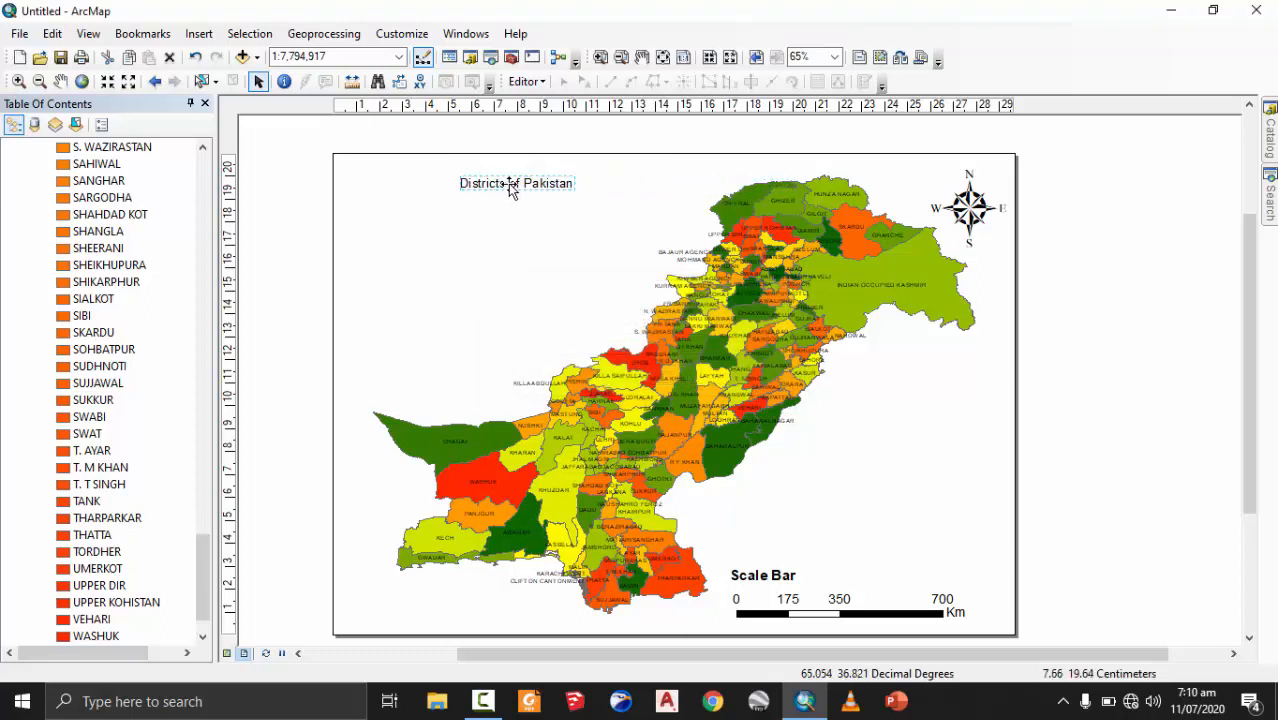
- Format the map title as bold Arial at size 36 and deselect it
double_click(510, 186)
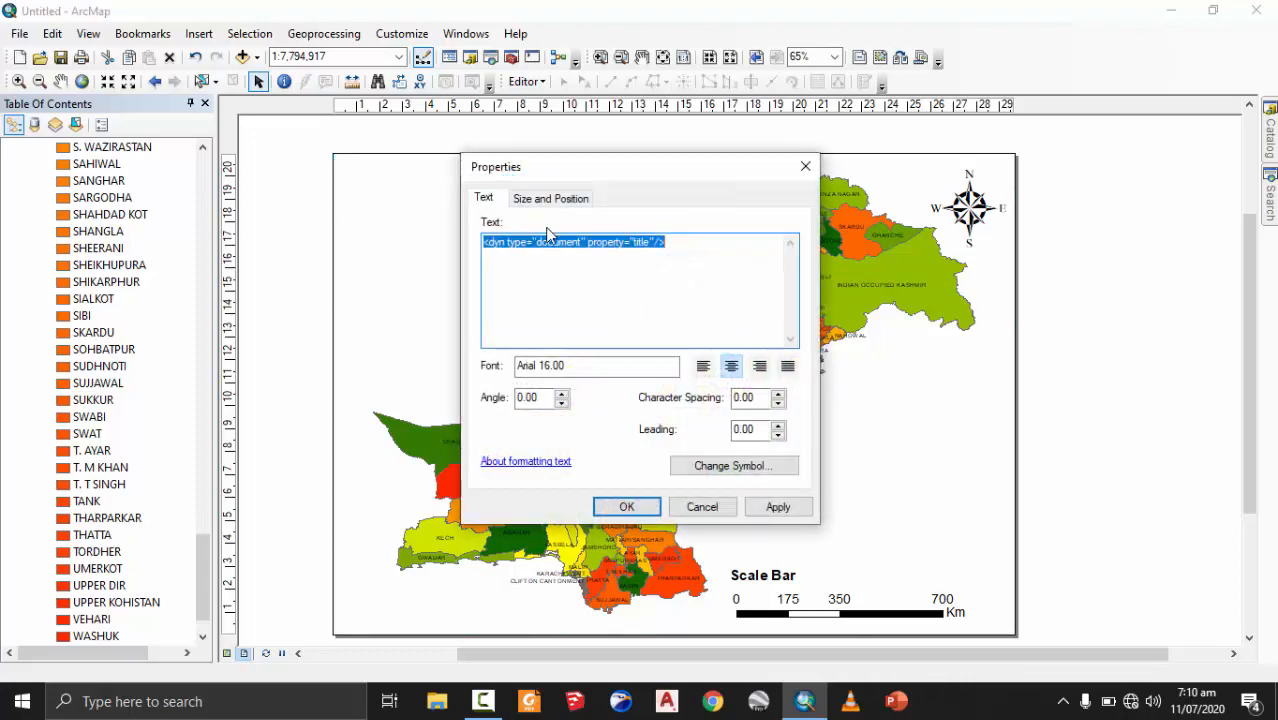
left_click(736, 465)
left_click(829, 337)
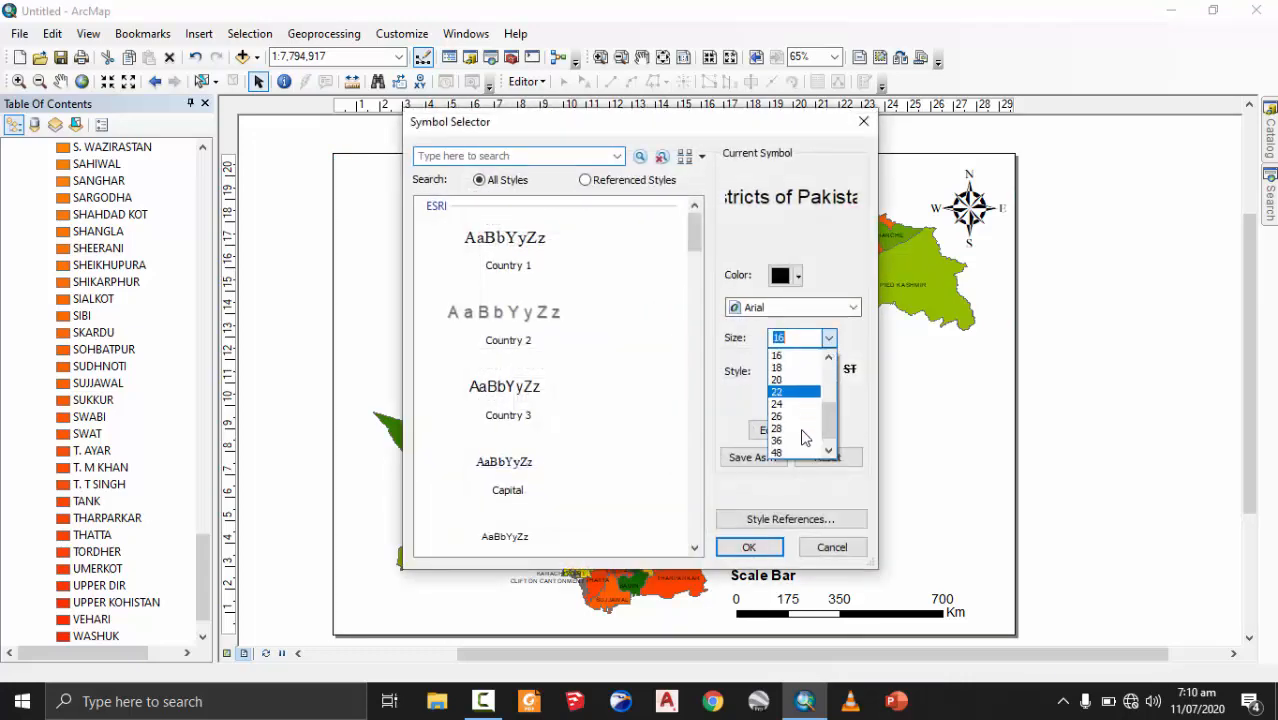
left_click(790, 440)
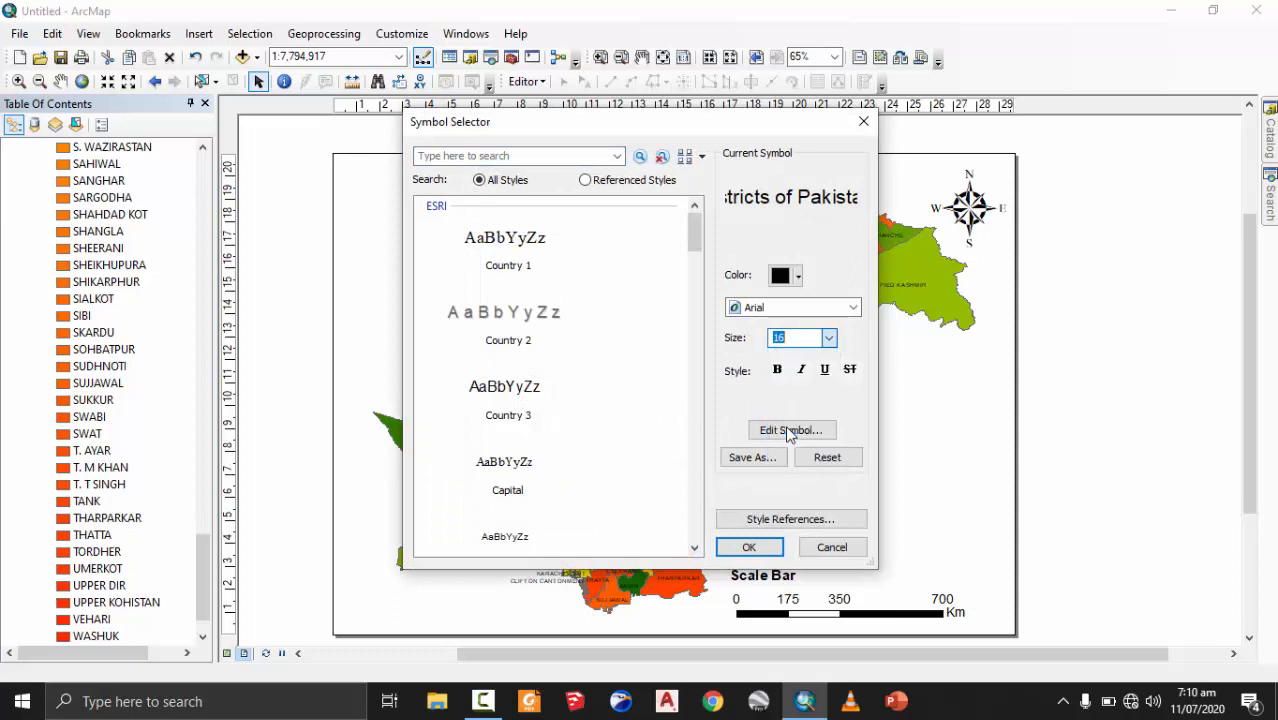
left_click(777, 369)
left_click(851, 308)
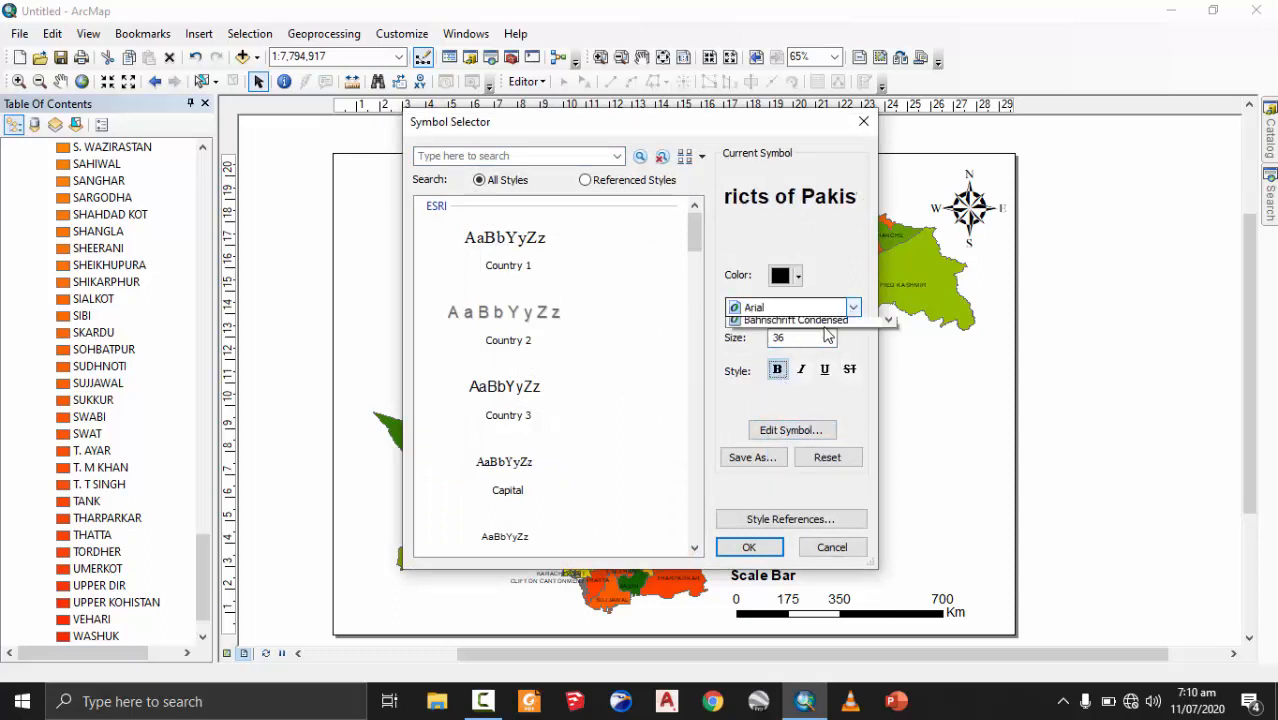
left_click(768, 326)
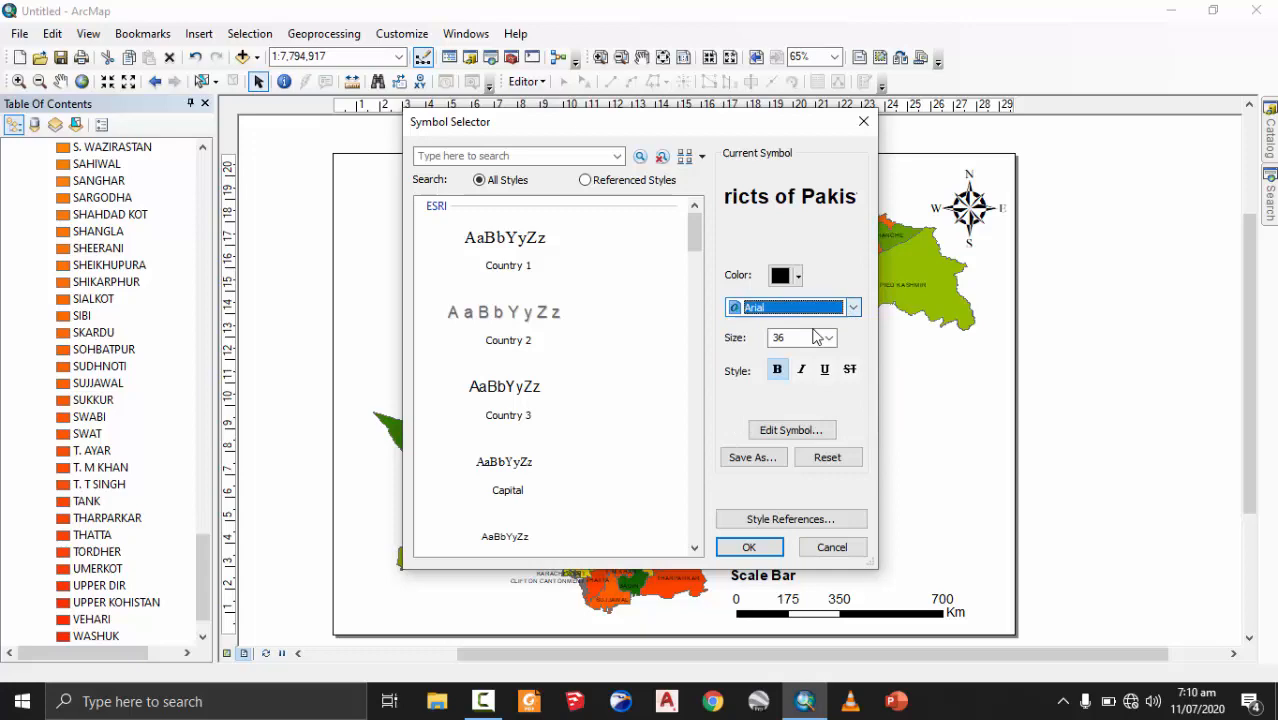
left_click(749, 547)
left_click(770, 506)
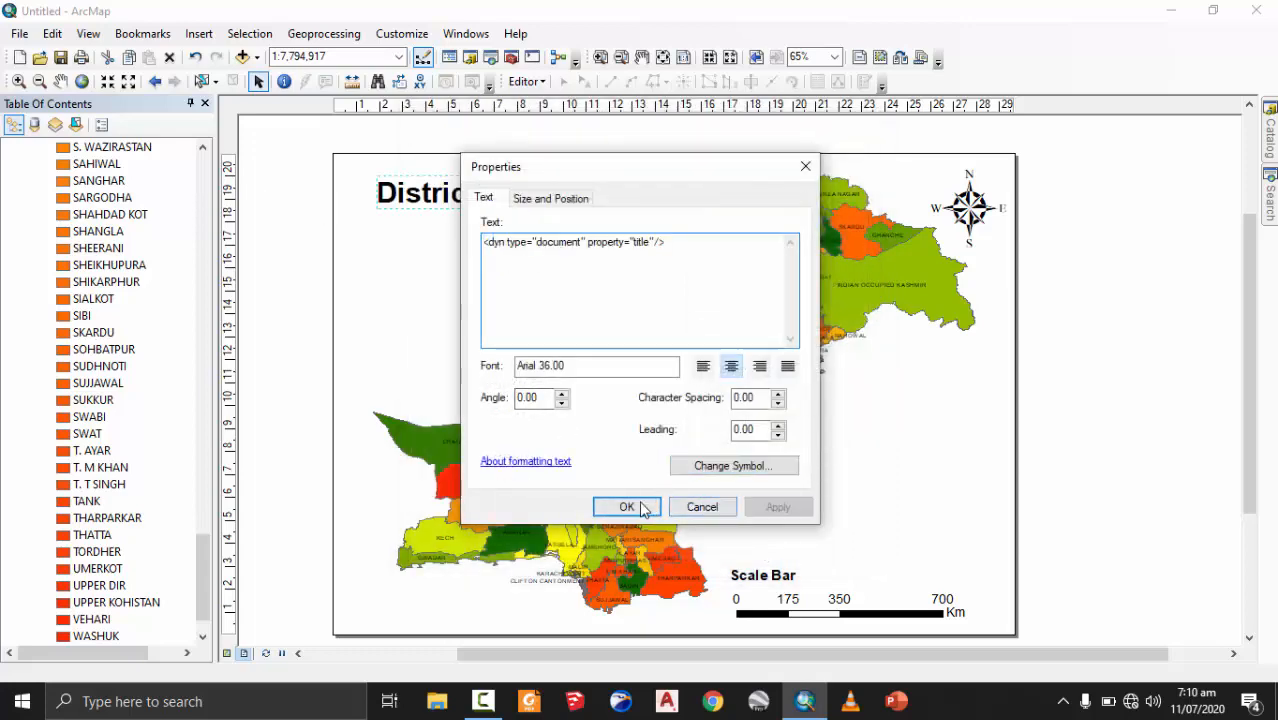
left_click(624, 506)
left_click(560, 246)
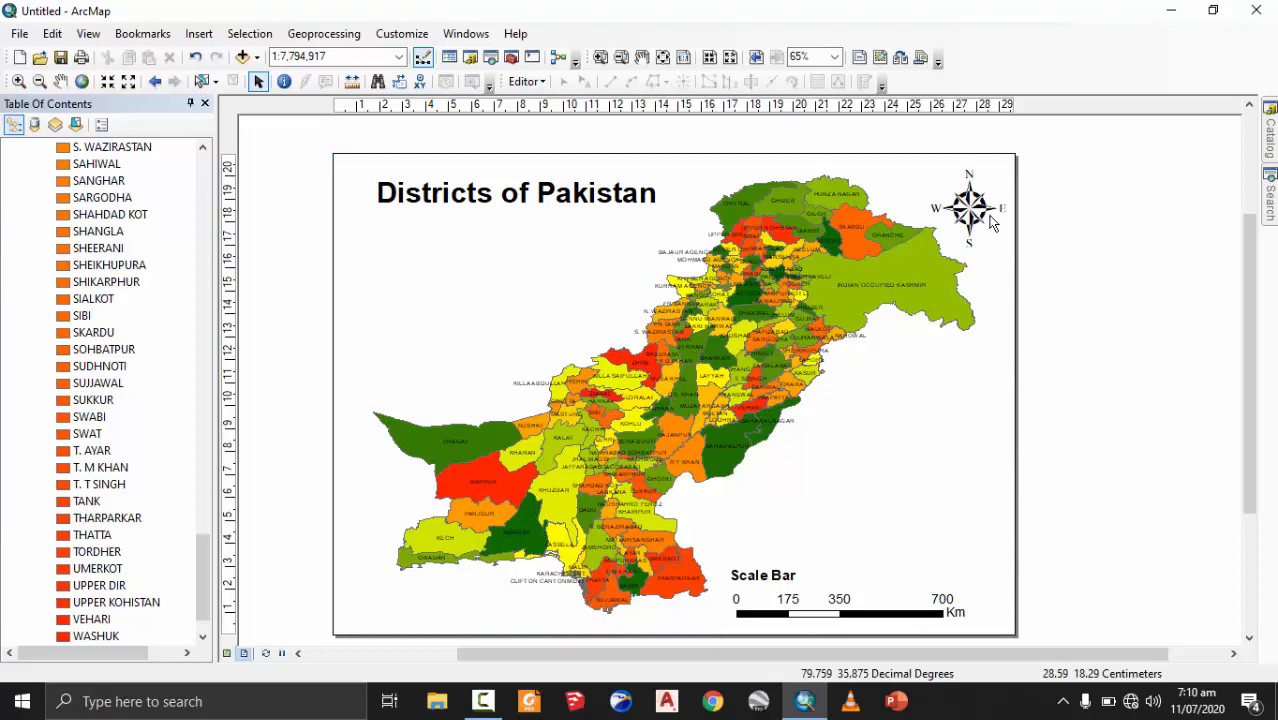
- Shift the "Scale Bar" text slightly down so that it sits closer above the scale bar's numbers
left_click(766, 578)
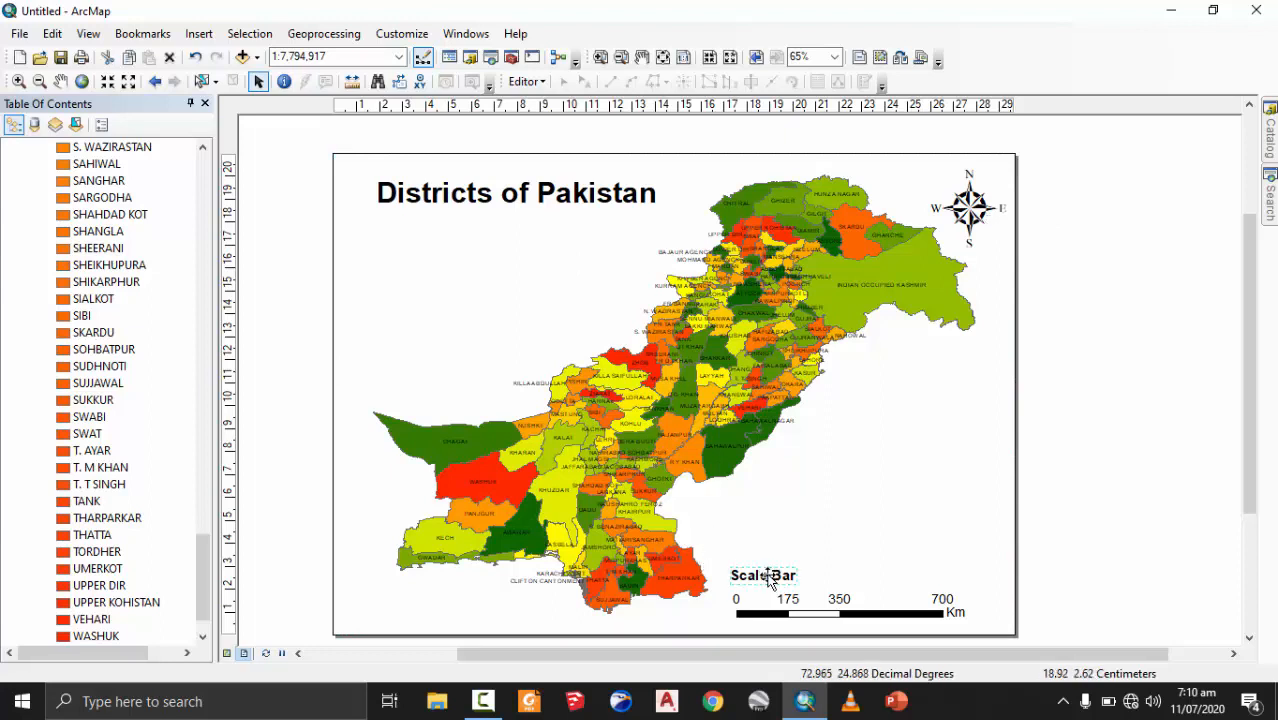
key("Down")
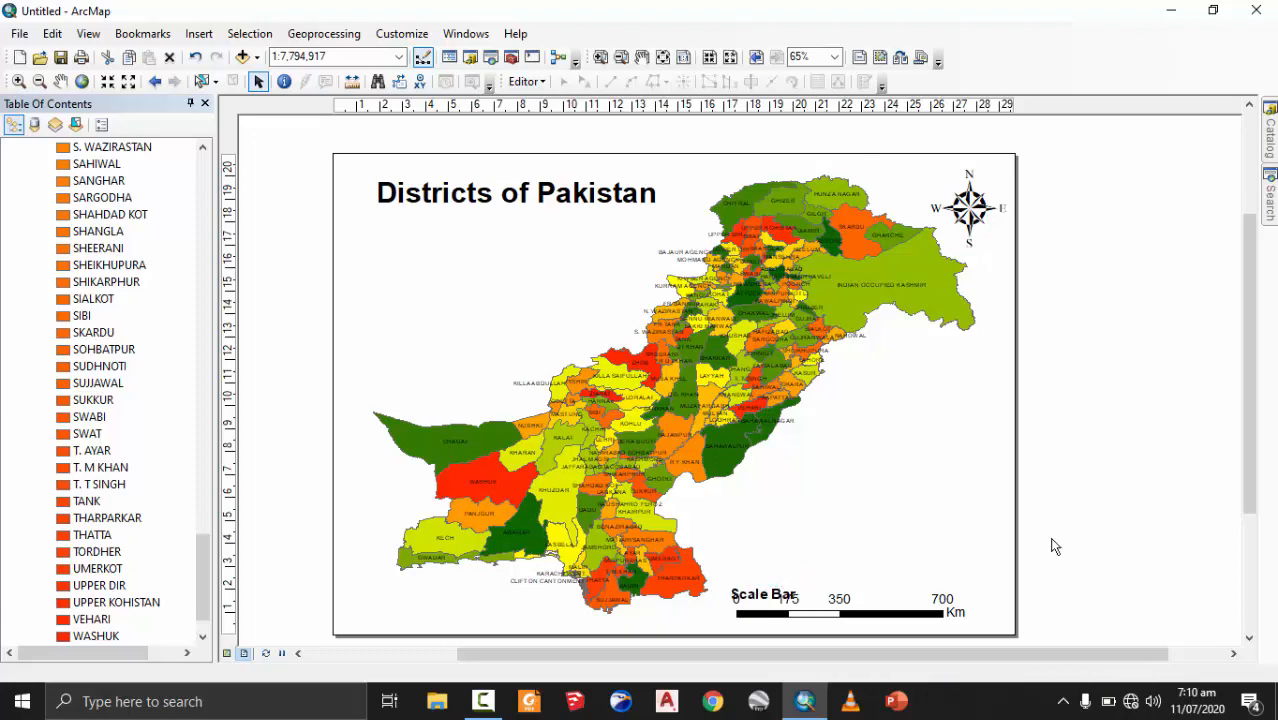
scroll(652, 376, "down", 1)
scroll(652, 376, "up", 2)
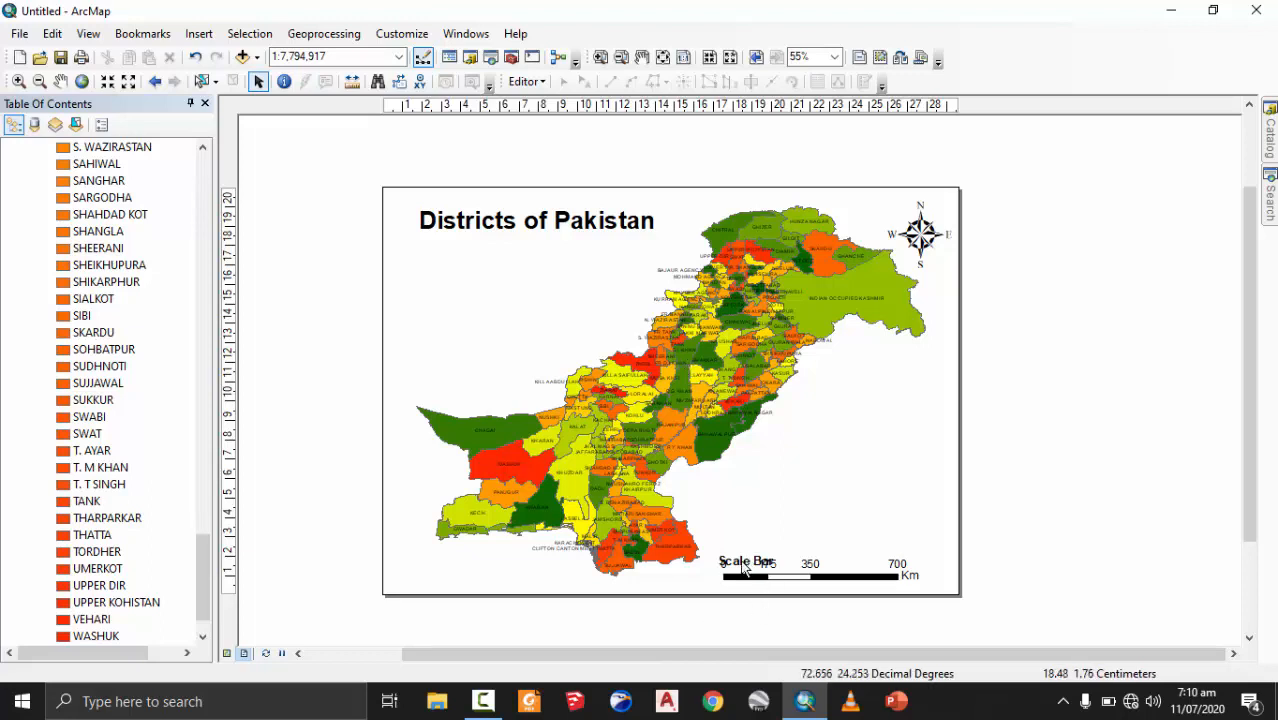
left_click_drag(746, 562, 746, 552)
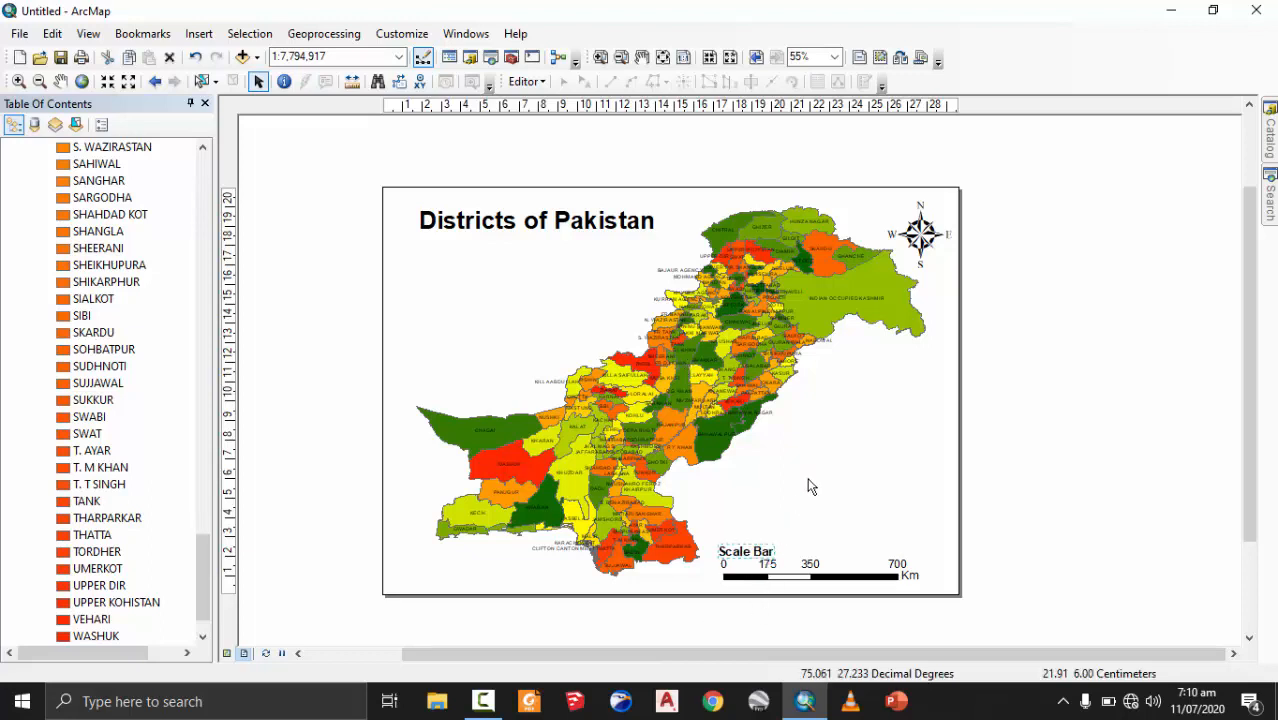